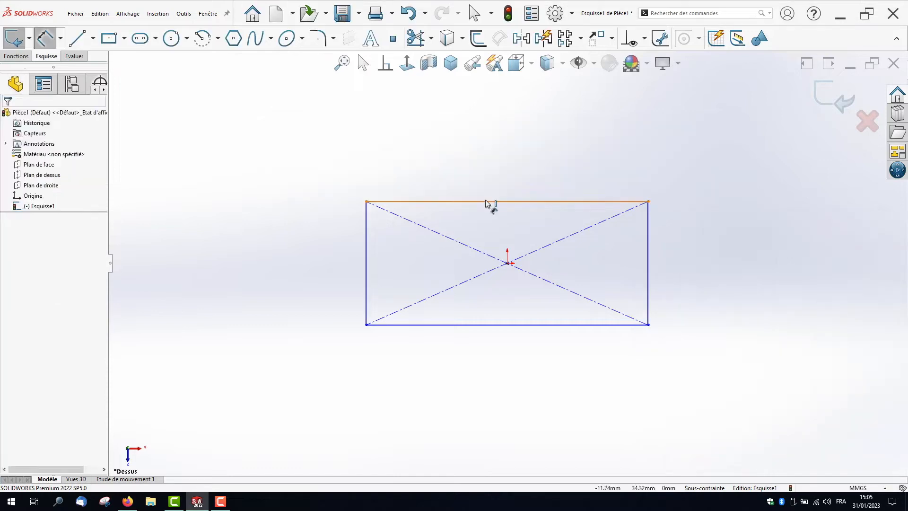
Dimension the centre rectangle's horizontal and vertical sides to 15.9 mm each.
left_click(485, 199)
left_click(497, 169)
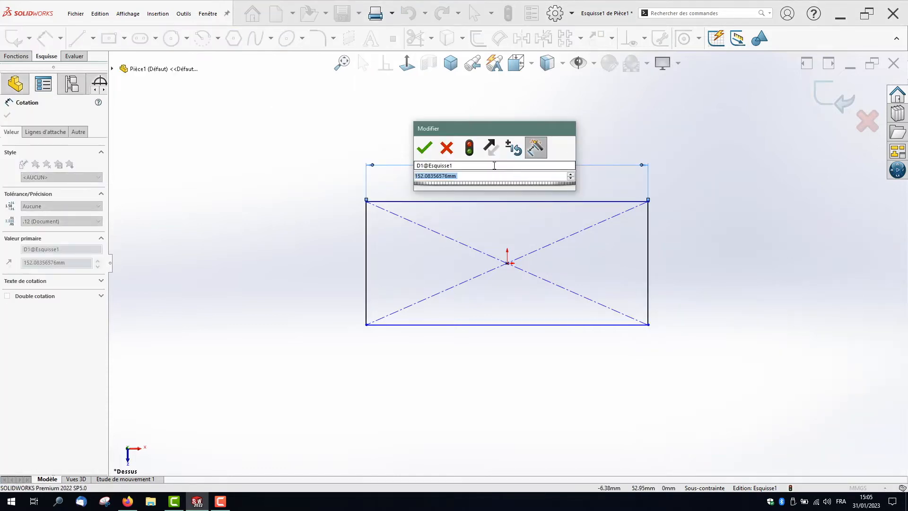
type("15.9")
key("Return")
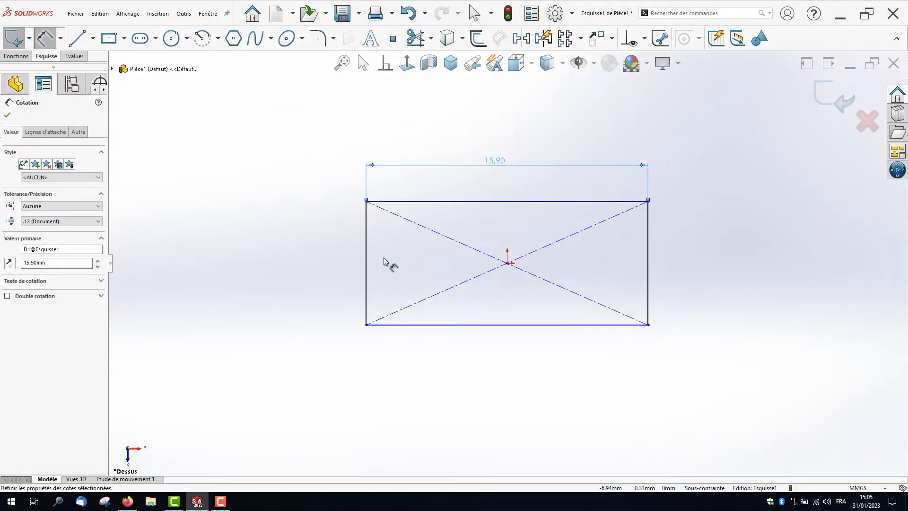
left_click(365, 256)
left_click(339, 261)
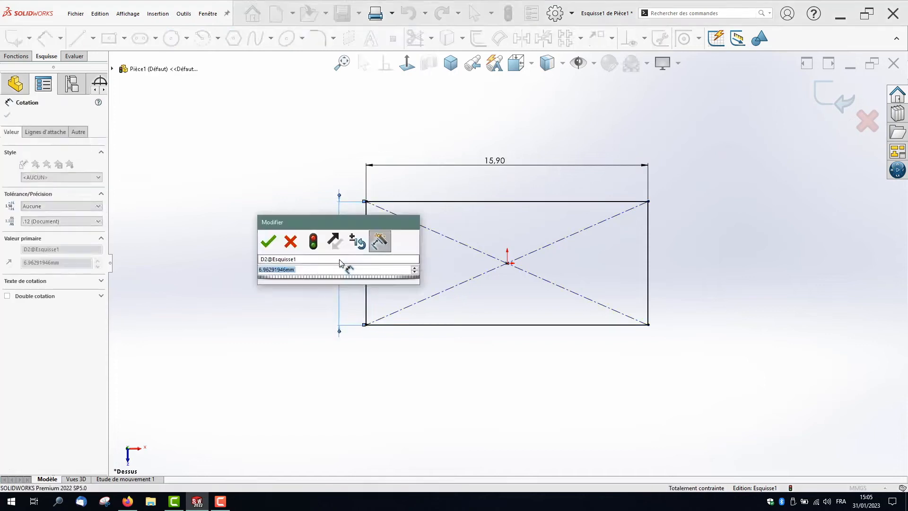
type("15.9")
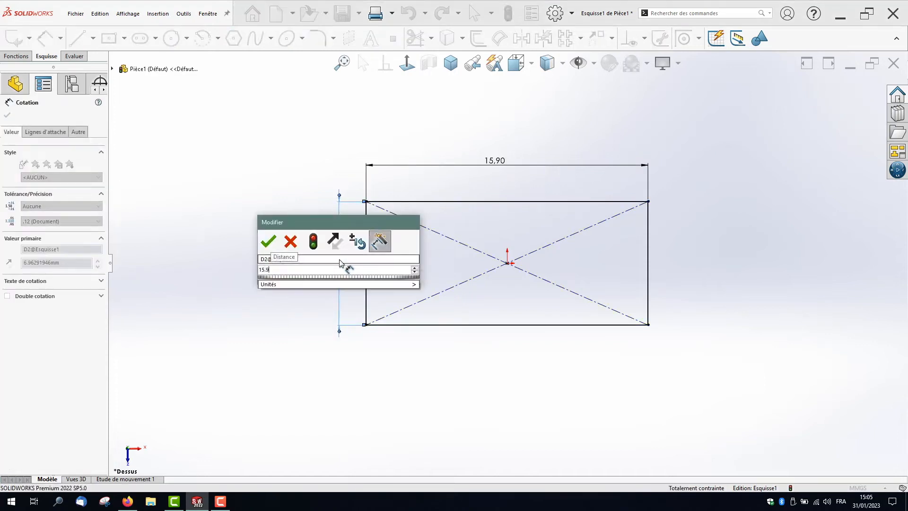
left_click(278, 244)
key("f")
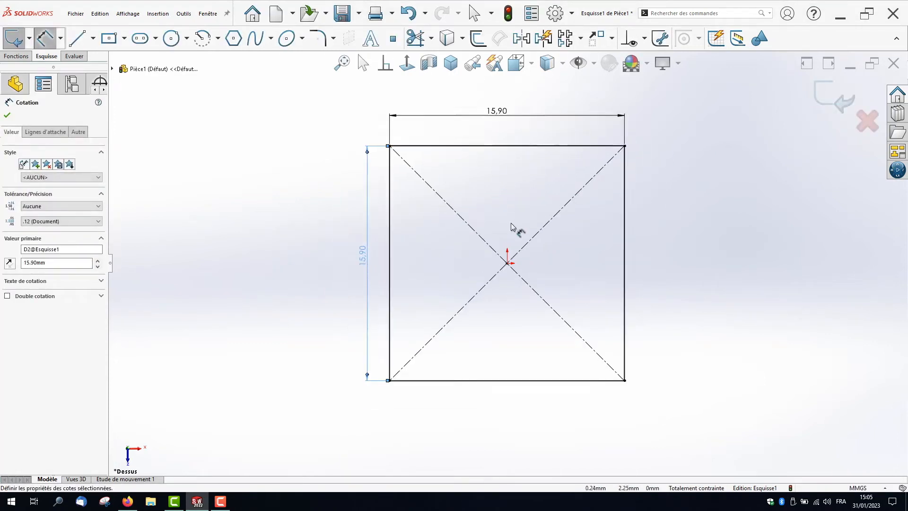
Extrude the square sketch as a boss with a blind depth of 3.2 mm.
scroll(518, 206, "down", 2)
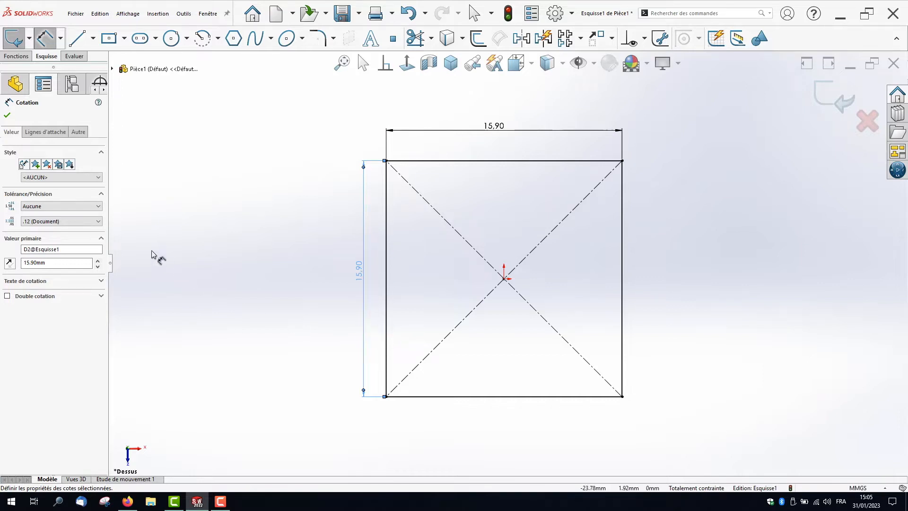
left_click(16, 56)
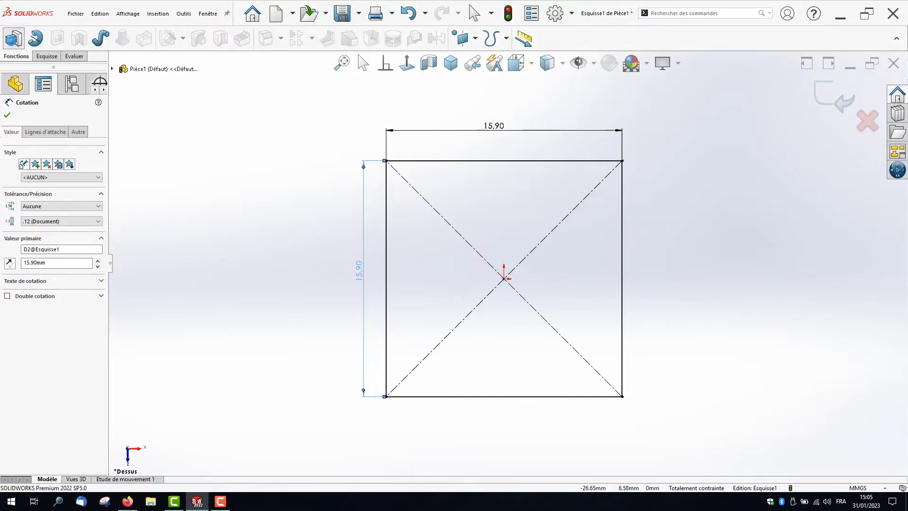
left_click(13, 38)
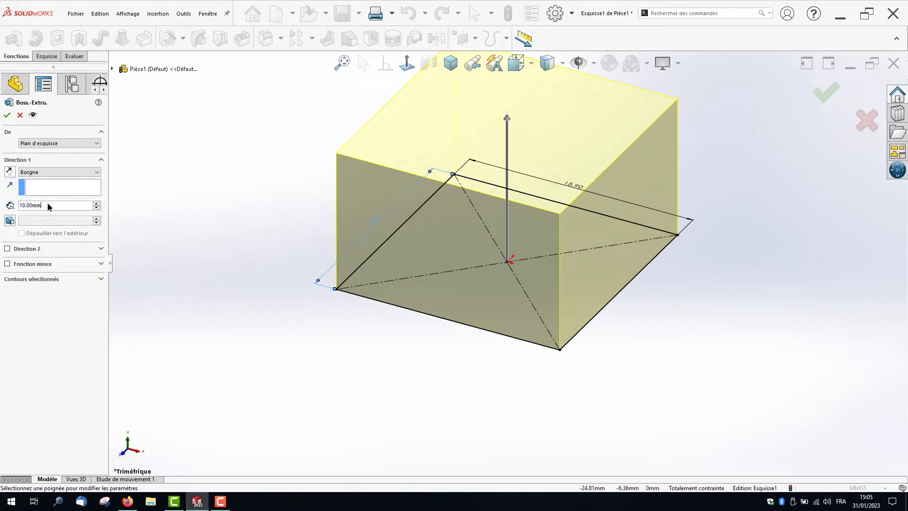
type("3.2")
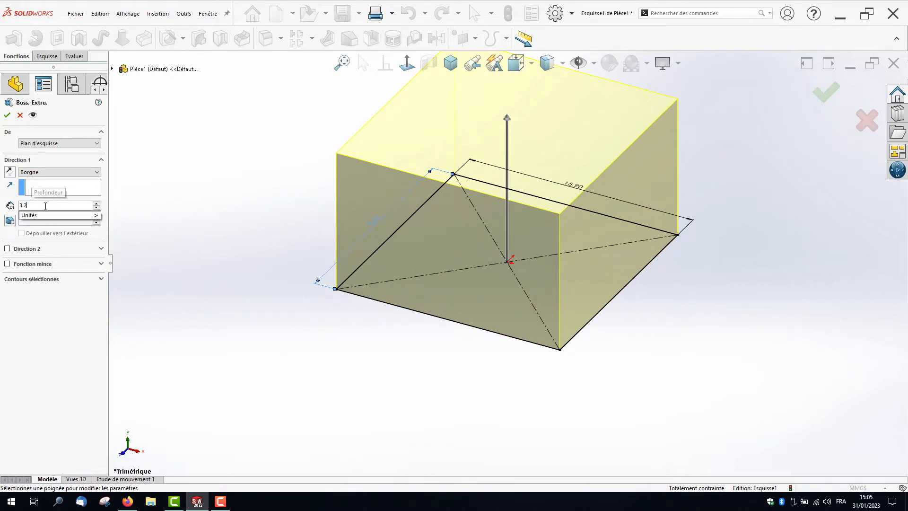
key("Return")
left_click(8, 115)
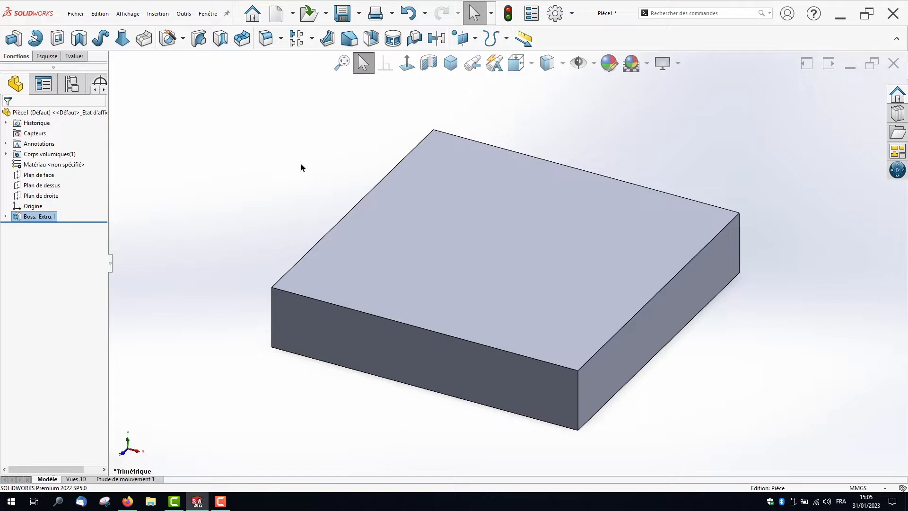
Start a sketch on the block's top face and draw a circle about 2.8 mm in diameter near the upper-left corner.
left_click(457, 215)
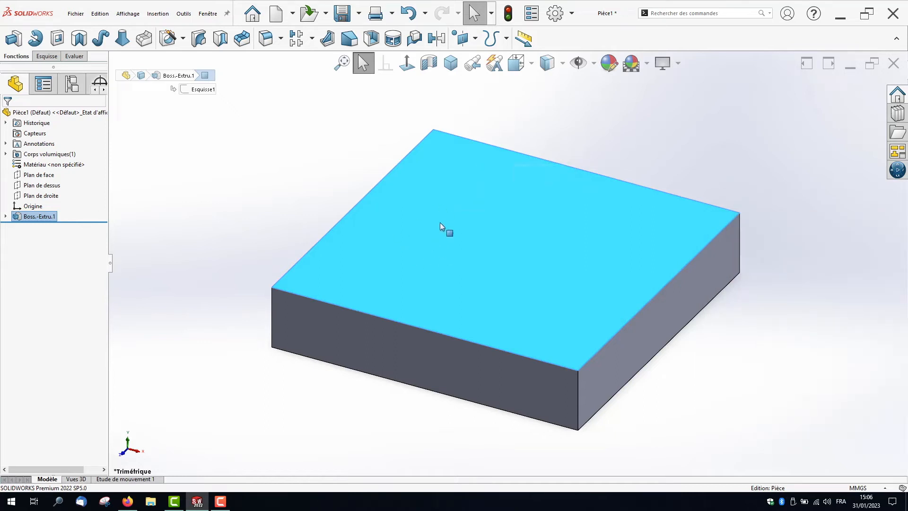
left_click(440, 223)
left_click(482, 195)
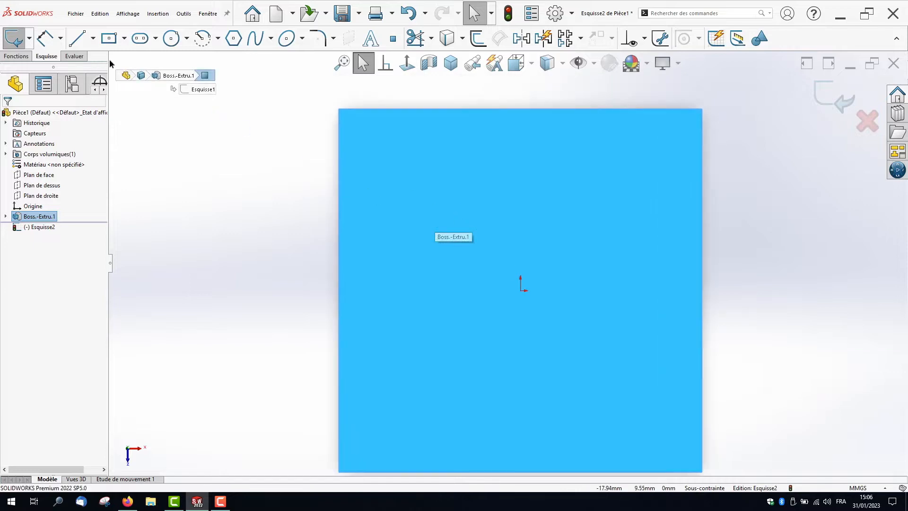
left_click(172, 38)
left_click(389, 178)
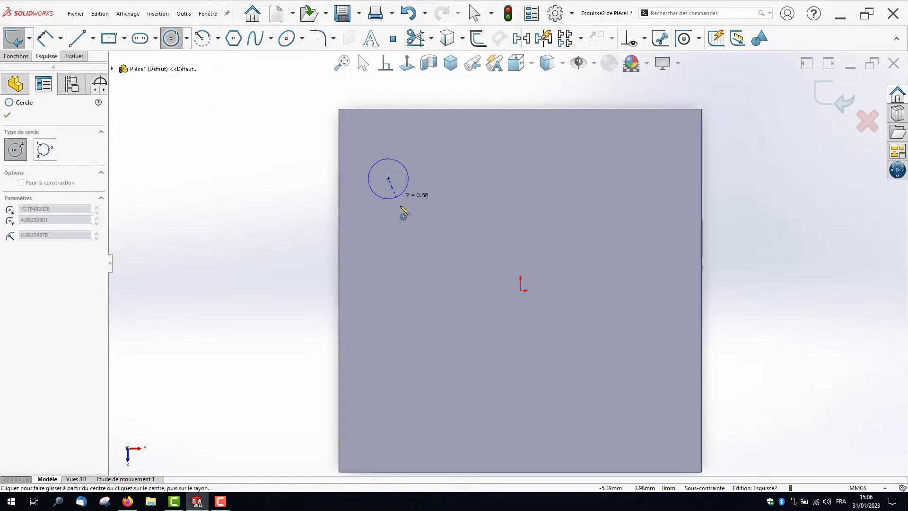
left_click(412, 201)
Dimension the circle's centre 3.9 mm from the block's left edge.
left_click(46, 40)
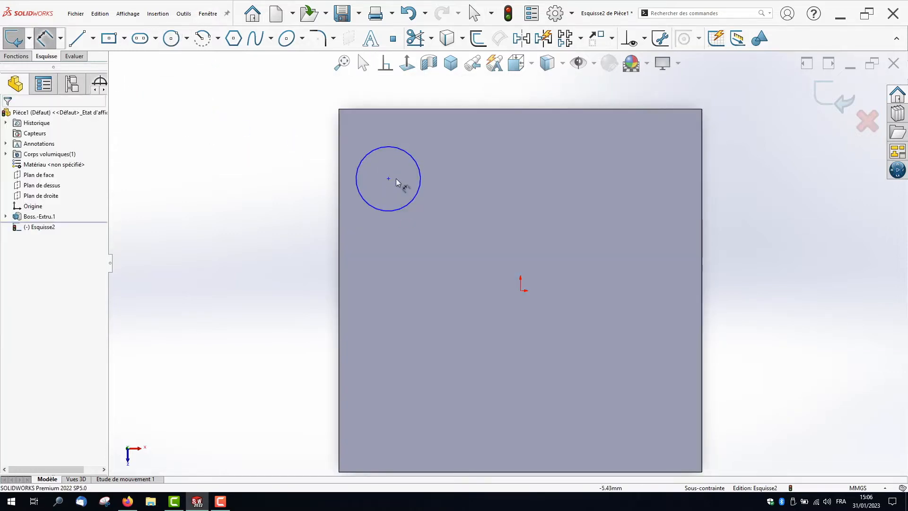
left_click(388, 178)
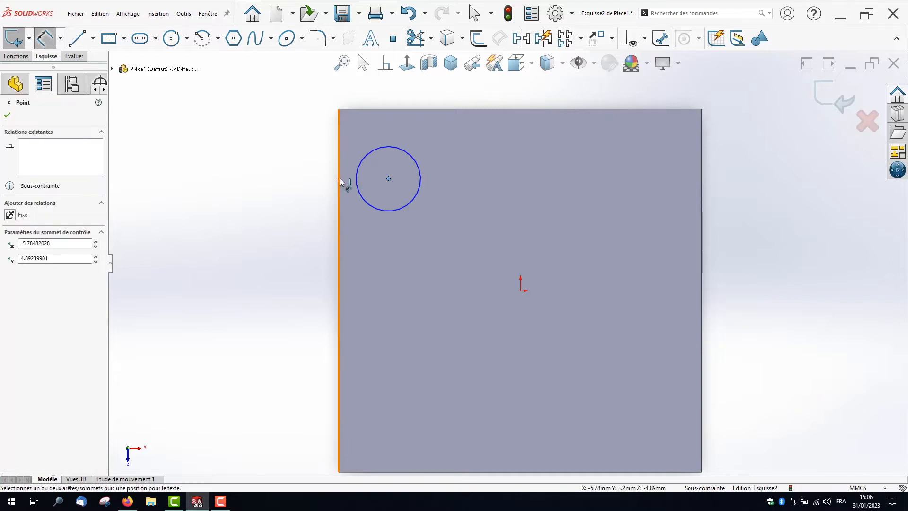
left_click(338, 182)
left_click(287, 160)
type("3")
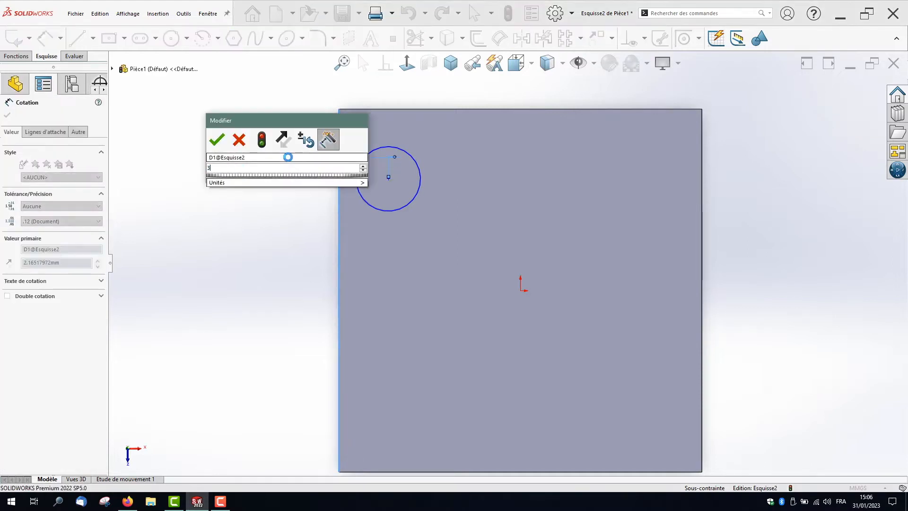
type("9")
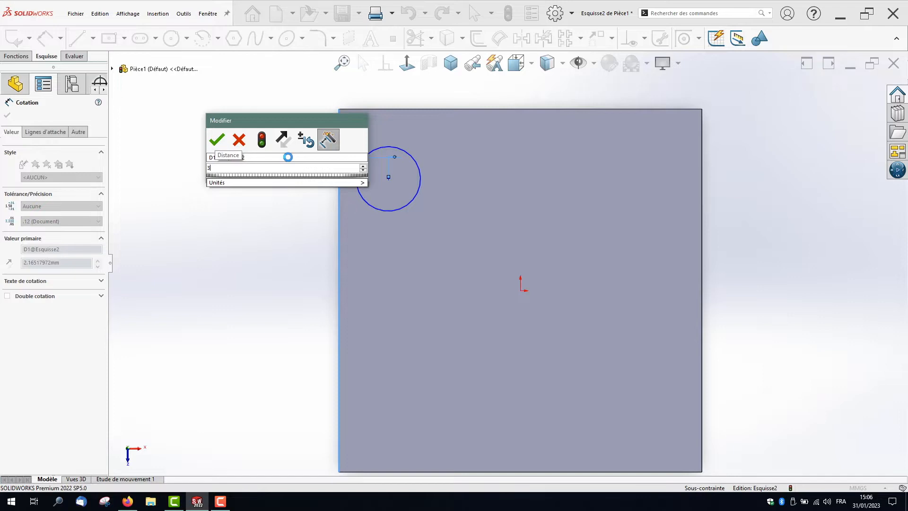
key("Return")
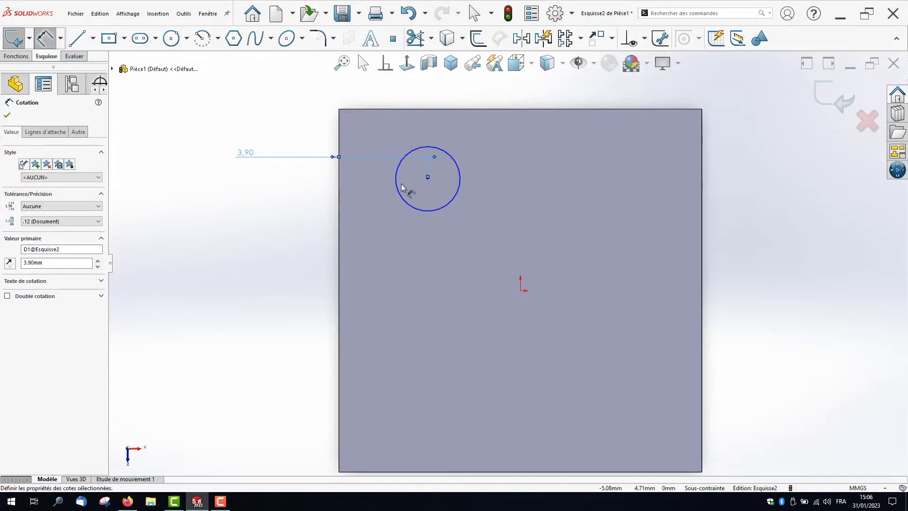
Dimension the circle's centre 3.9 mm from the face's upper edge and tidy the horizontal dimension's placement.
left_click(396, 183)
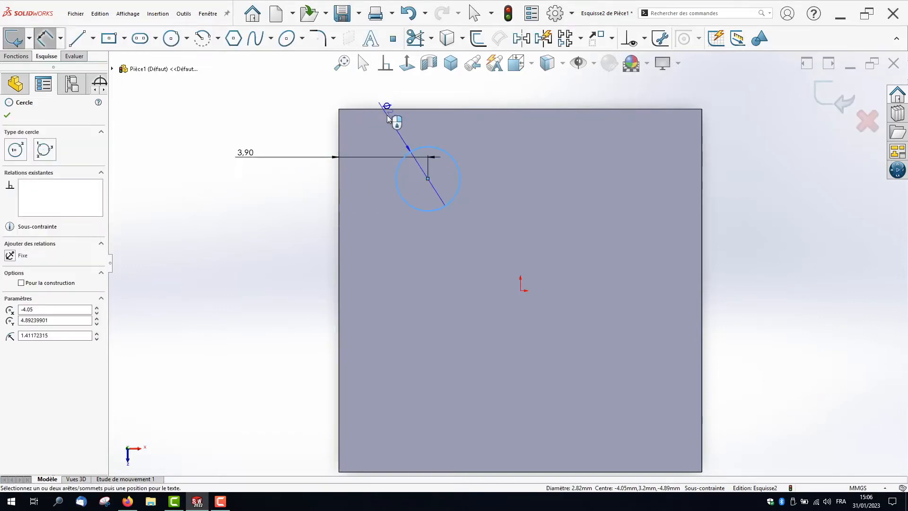
left_click(388, 109)
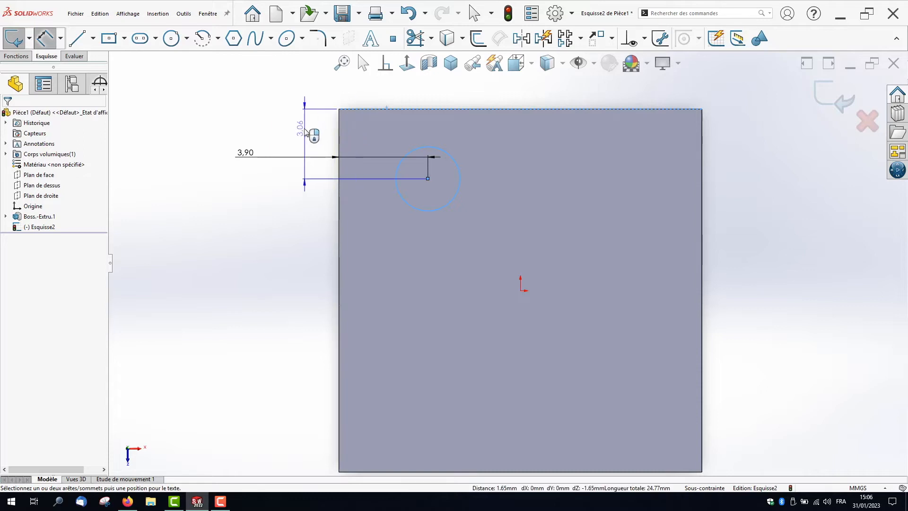
left_click(306, 129)
type("3,9")
key("Return")
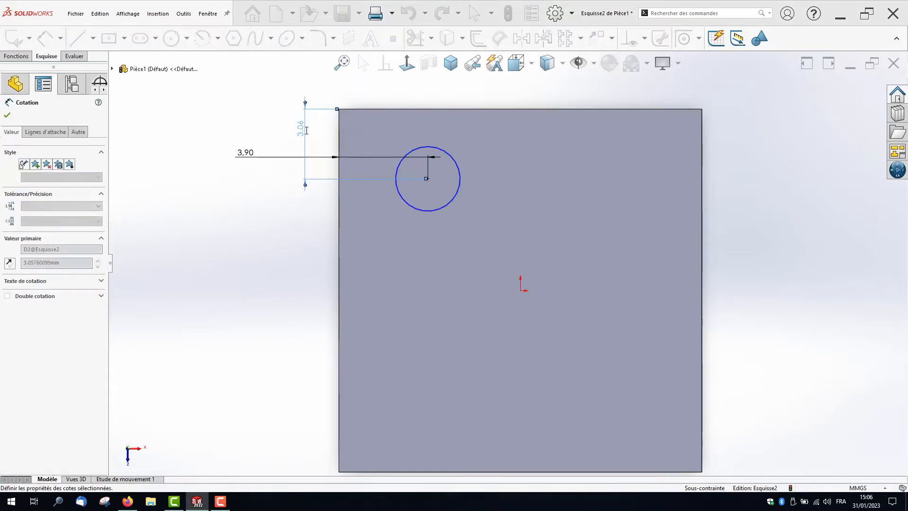
left_click(374, 149)
key("Return")
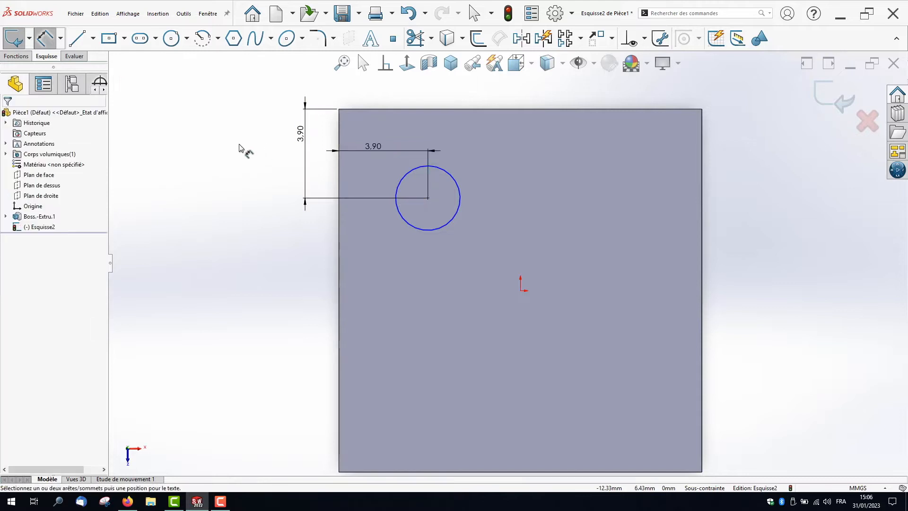
Set the circle's diameter to 4.8 mm and move the horizontal 3.90 dimension above the block's upper edge.
left_click(451, 179)
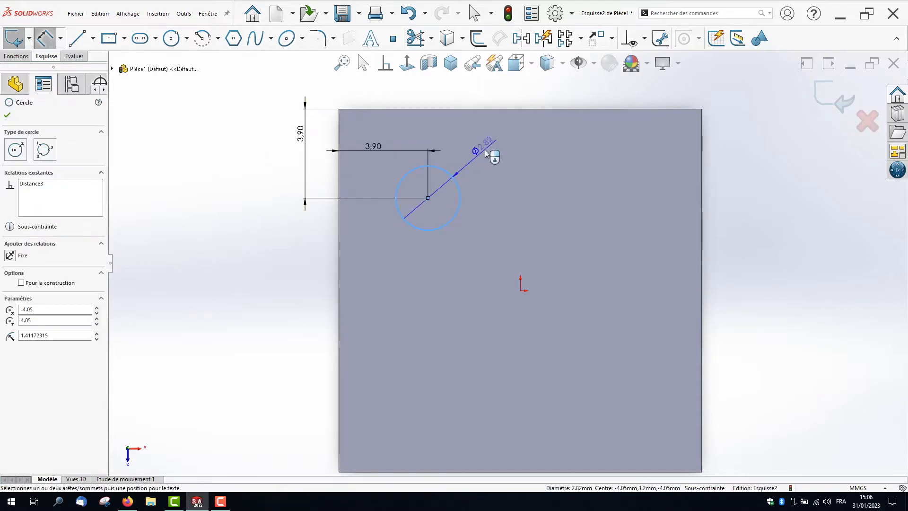
left_click(485, 151)
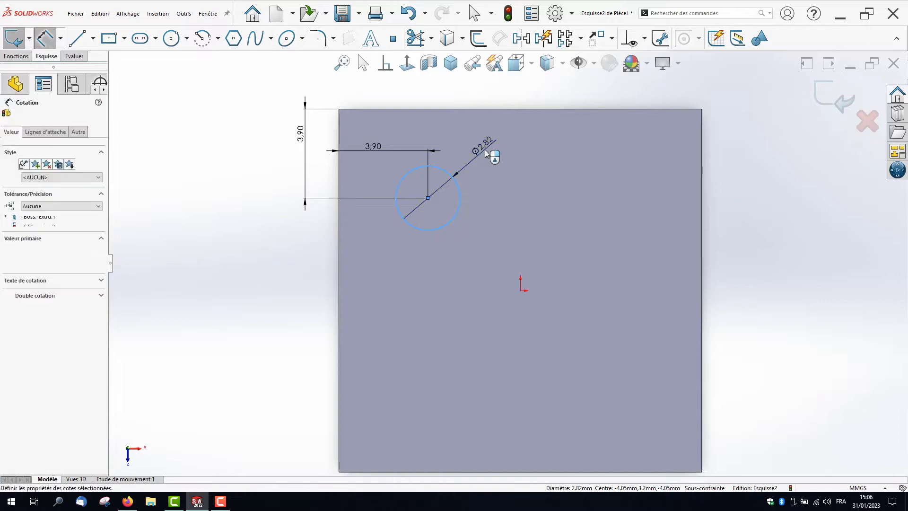
type("4.8")
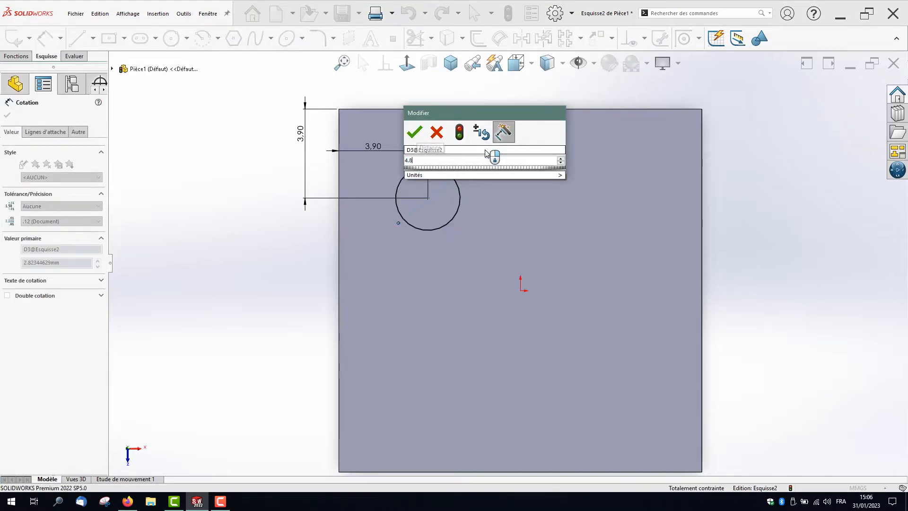
key("Return")
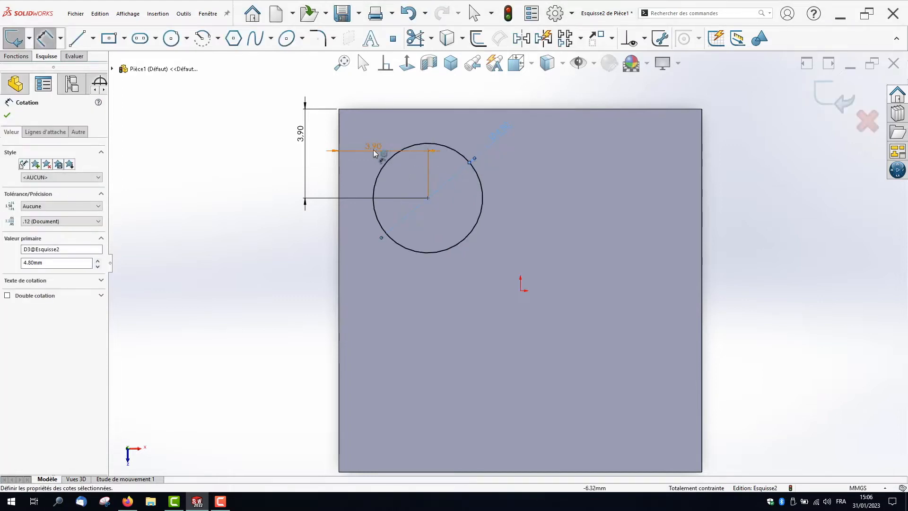
left_click_drag(374, 148, 384, 85)
left_click(265, 155)
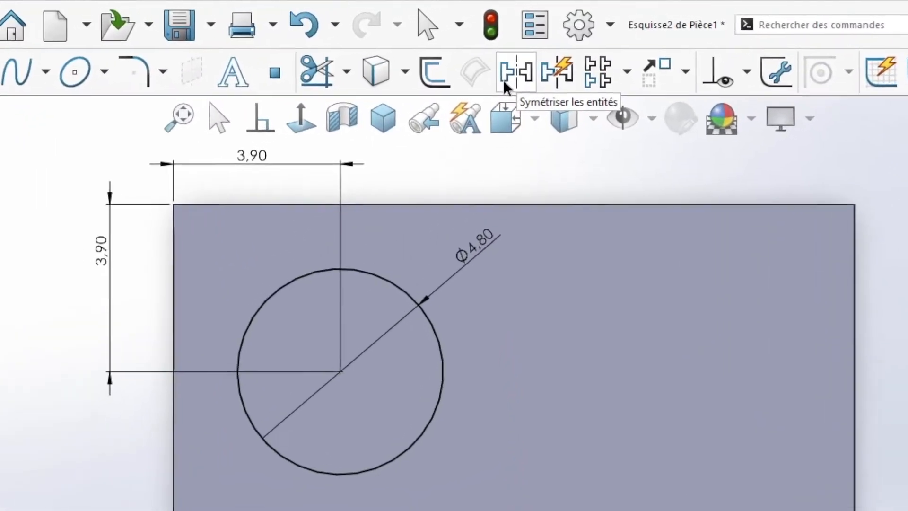
Mirror the 4.8 mm circle about Plan de face, keeping the original circle.
left_click(504, 78)
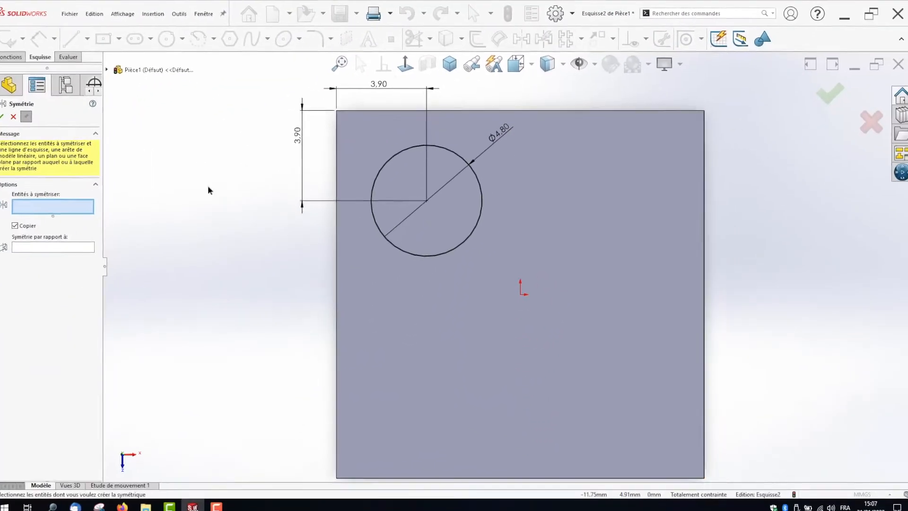
left_click(406, 150)
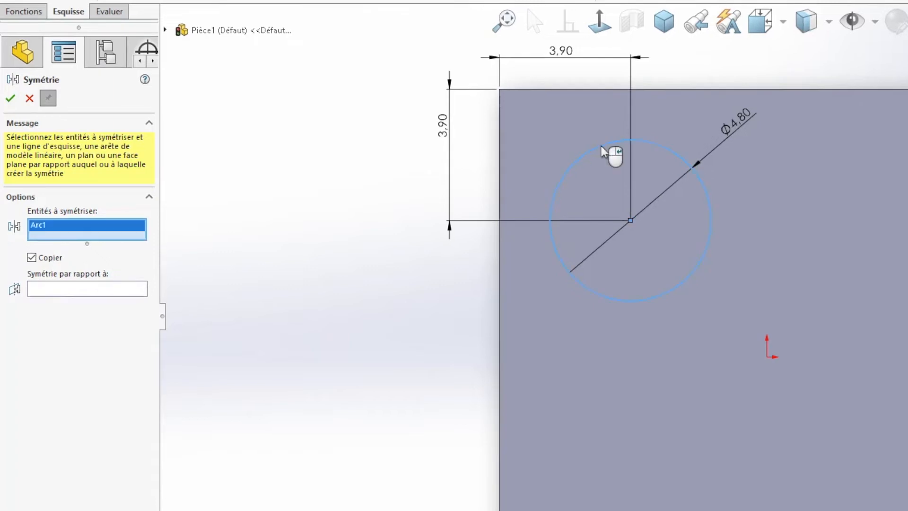
left_click(72, 292)
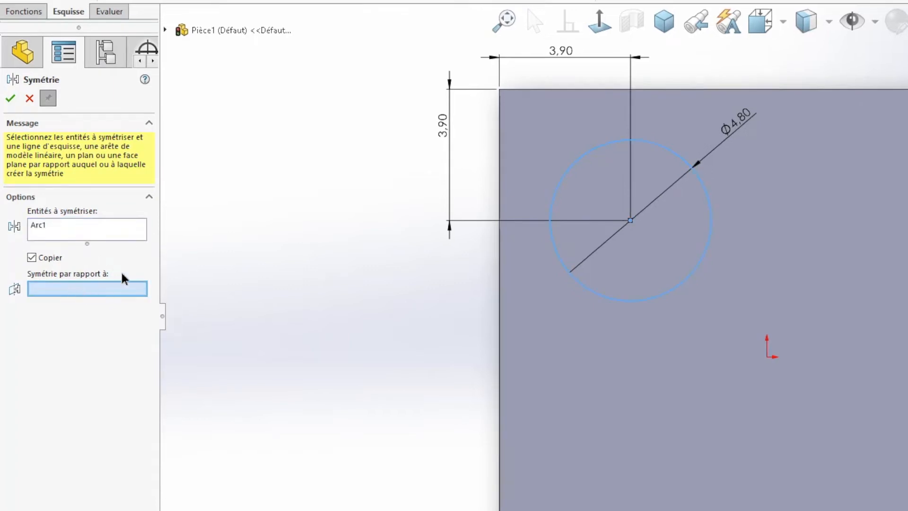
left_click(165, 29)
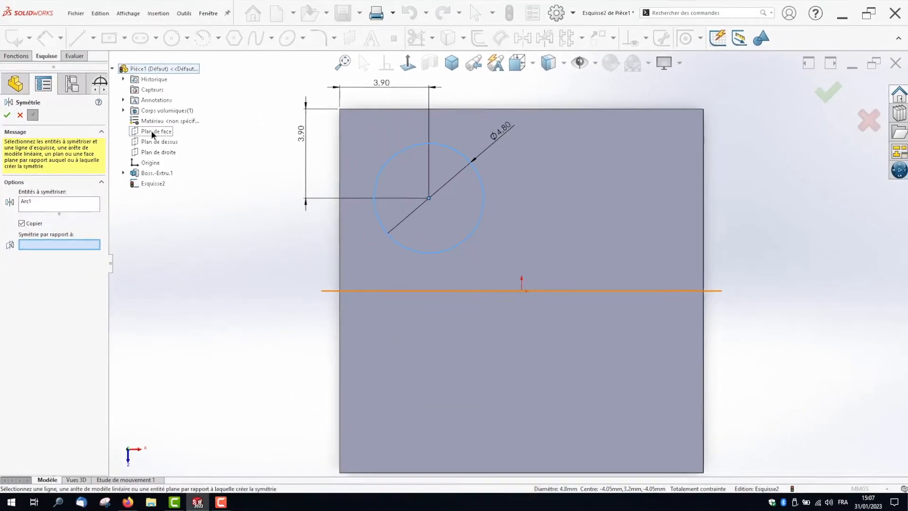
left_click(235, 124)
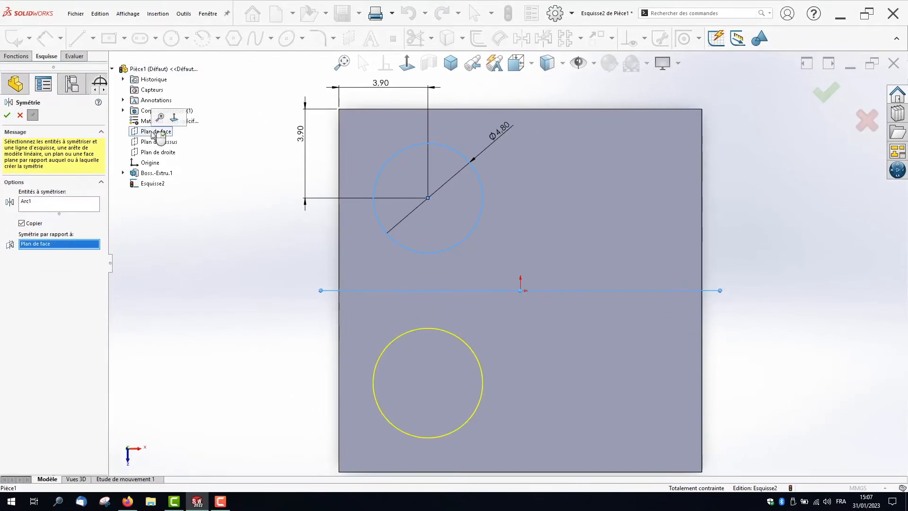
left_click(7, 116)
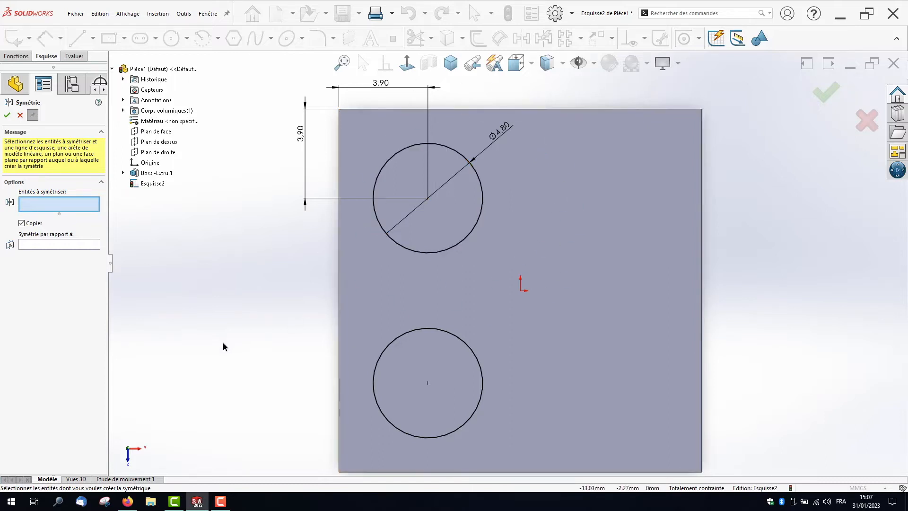
left_click(7, 116)
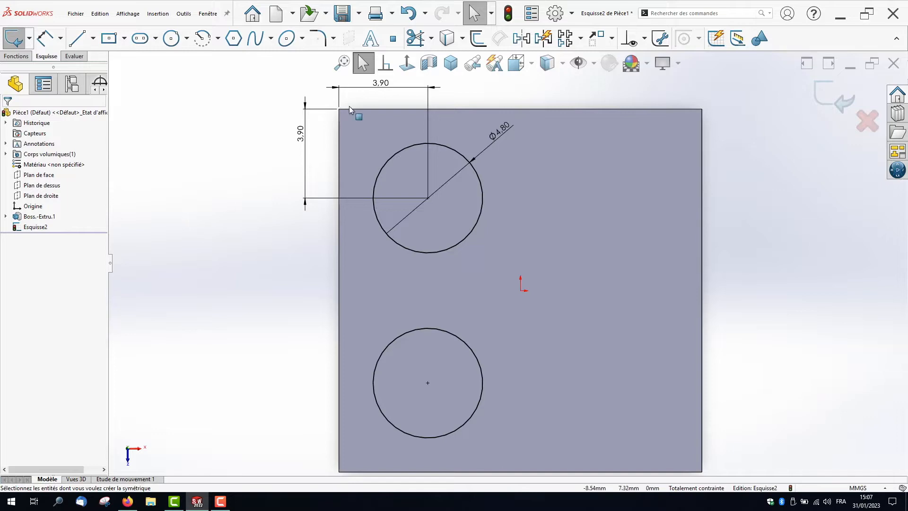
left_click(450, 63)
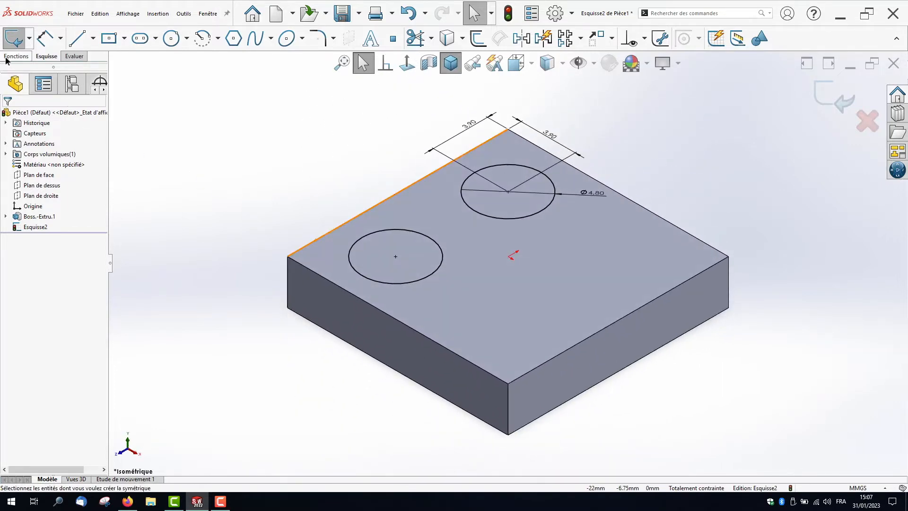
Extrude the two sketched circles 1.8 mm upward from the block's top face, merged with the block.
left_click(16, 56)
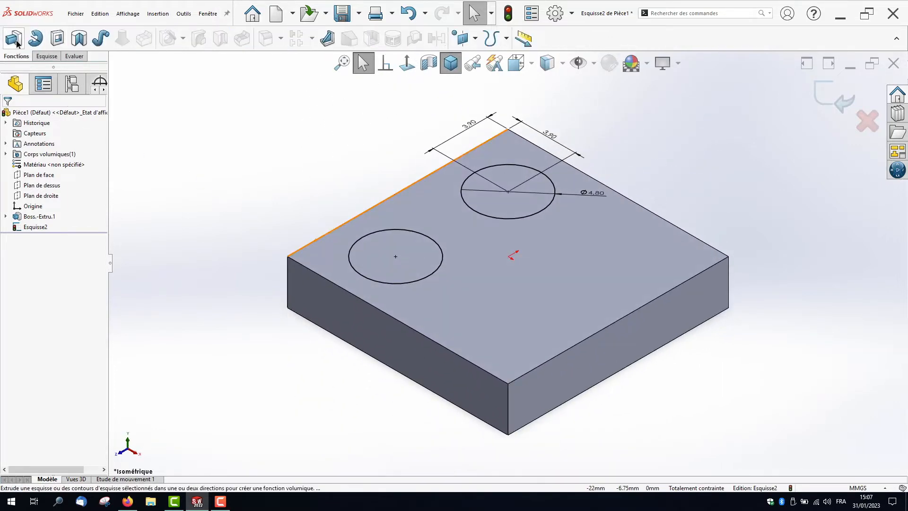
left_click(20, 44)
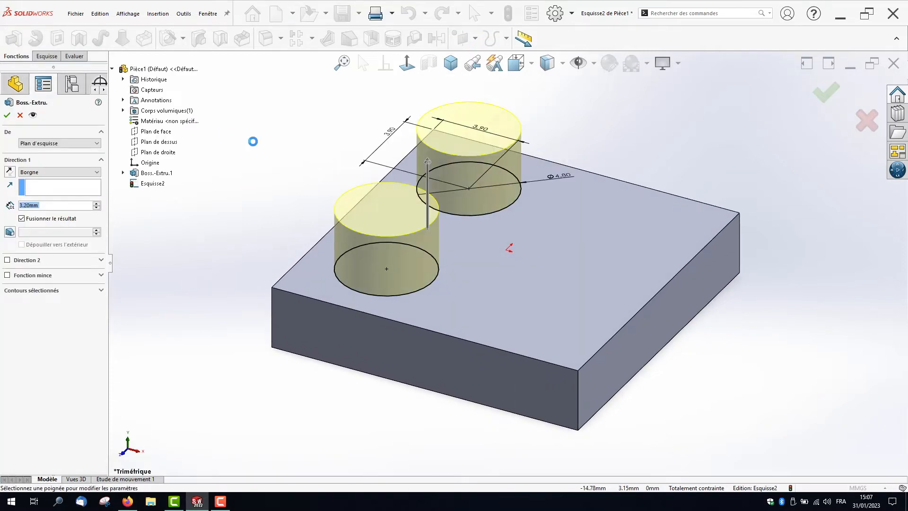
type("1.8")
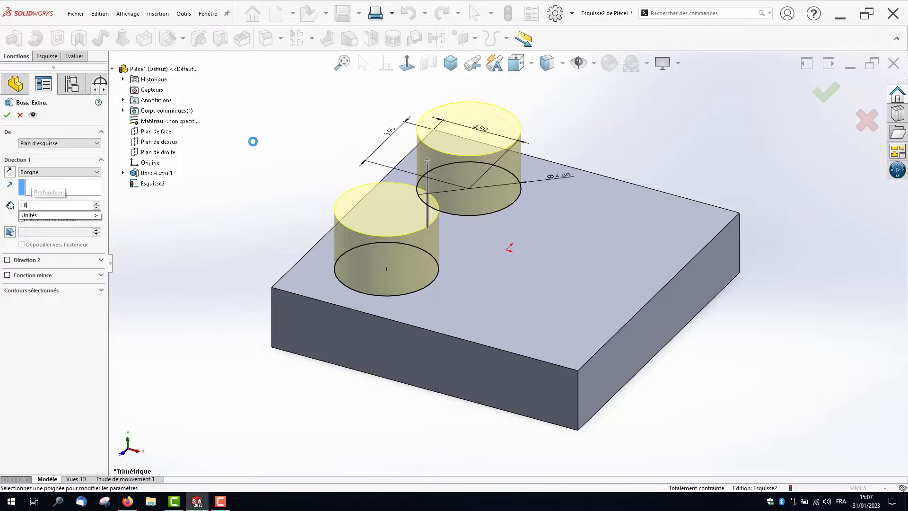
key("Return")
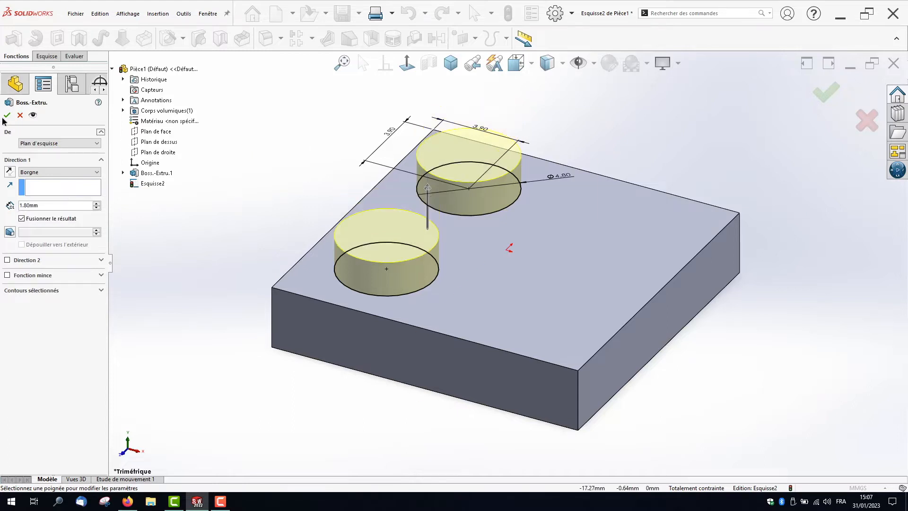
left_click(8, 114)
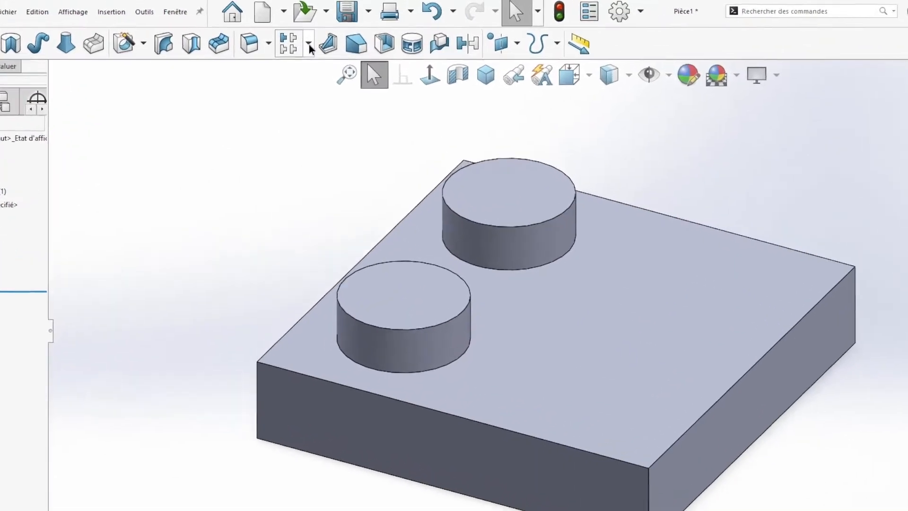
Create a linear pattern of the two studs along the block's front upper edge with 2 instances spaced 8 mm apart.
left_click(312, 38)
left_click(296, 80)
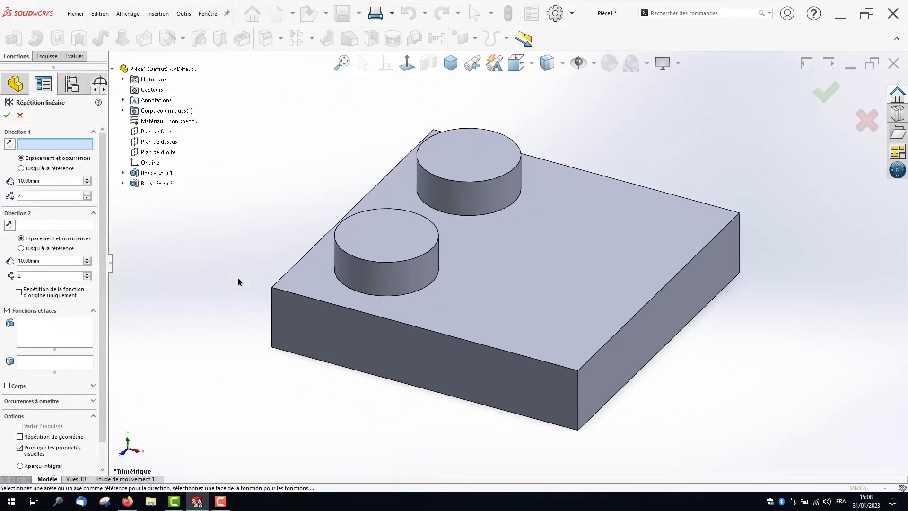
left_click(378, 316)
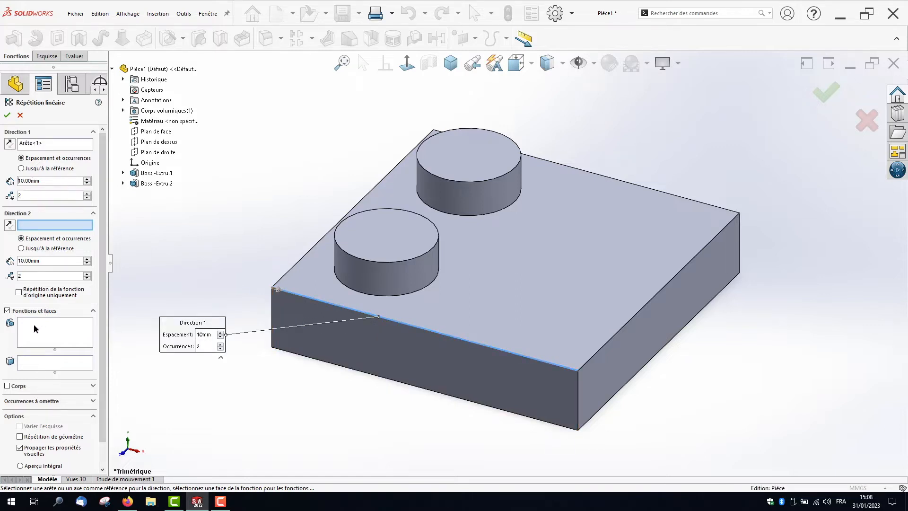
left_click(58, 323)
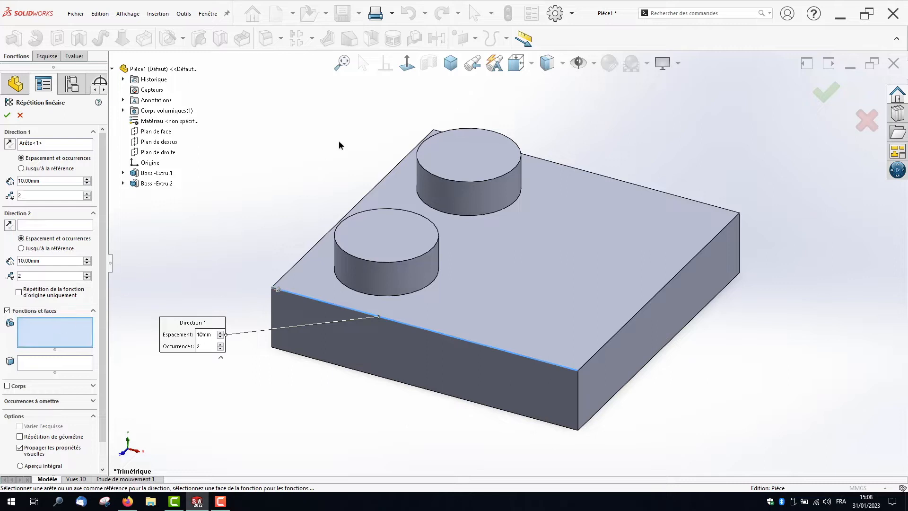
left_click(486, 148)
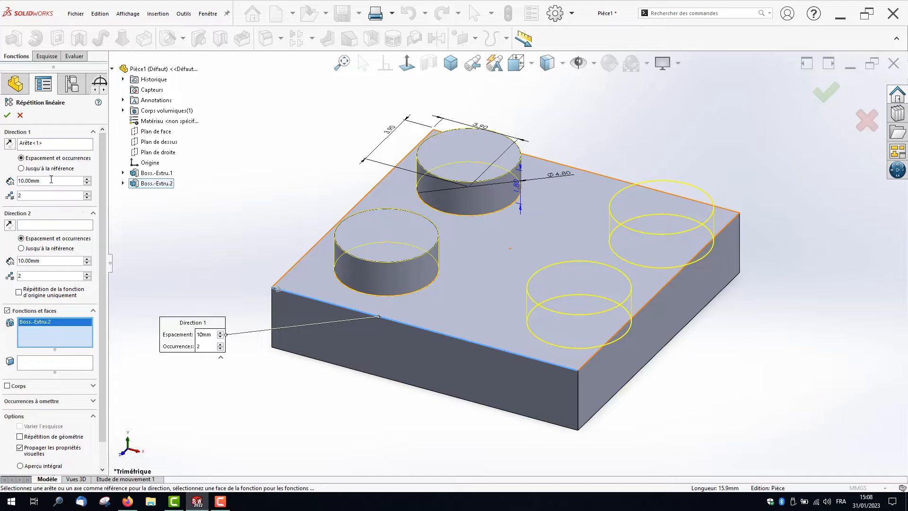
type("8")
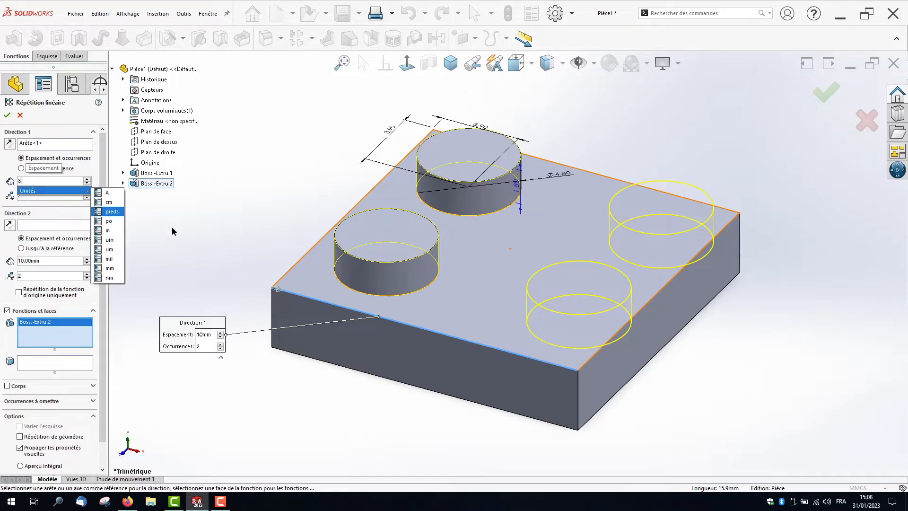
key("Return")
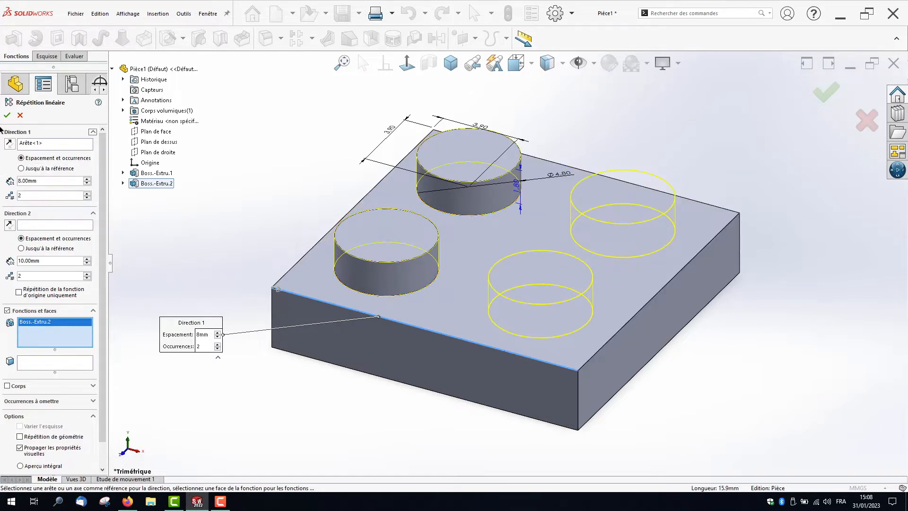
left_click(7, 116)
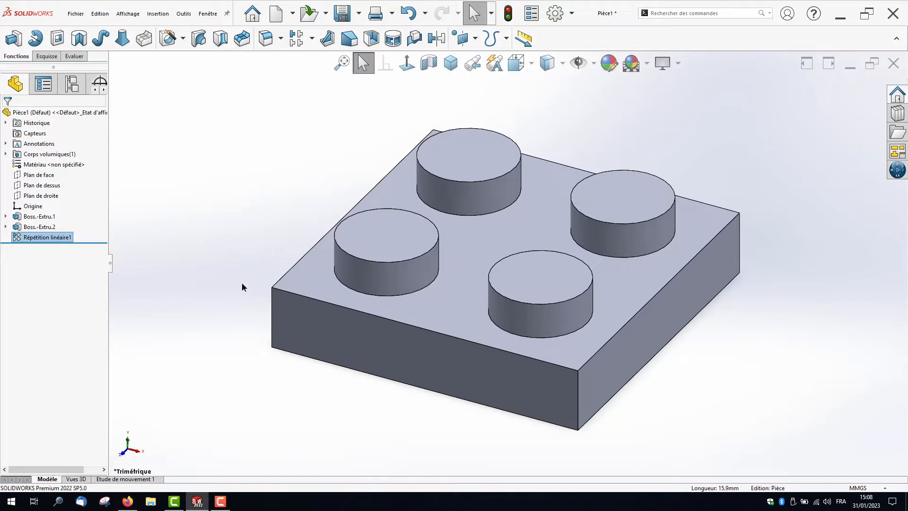
Shell the block with a 1.2 mm wall thickness and its underside face removed, checking the preview.
middle_click_drag(243, 286, 259, 154)
left_click(485, 215)
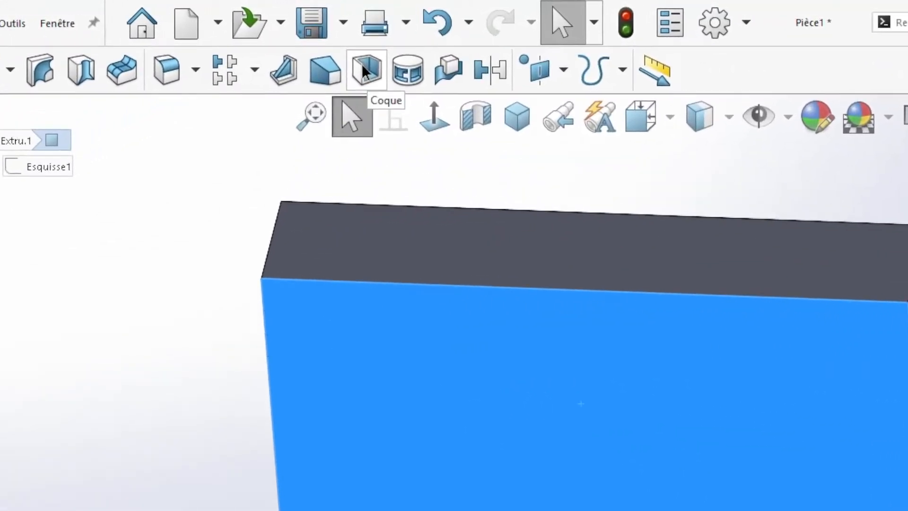
left_click(364, 71)
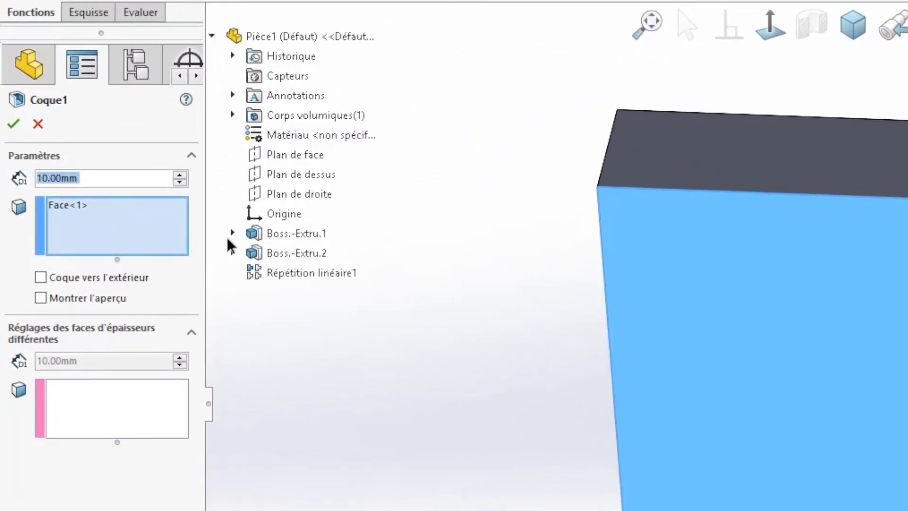
type("1.2")
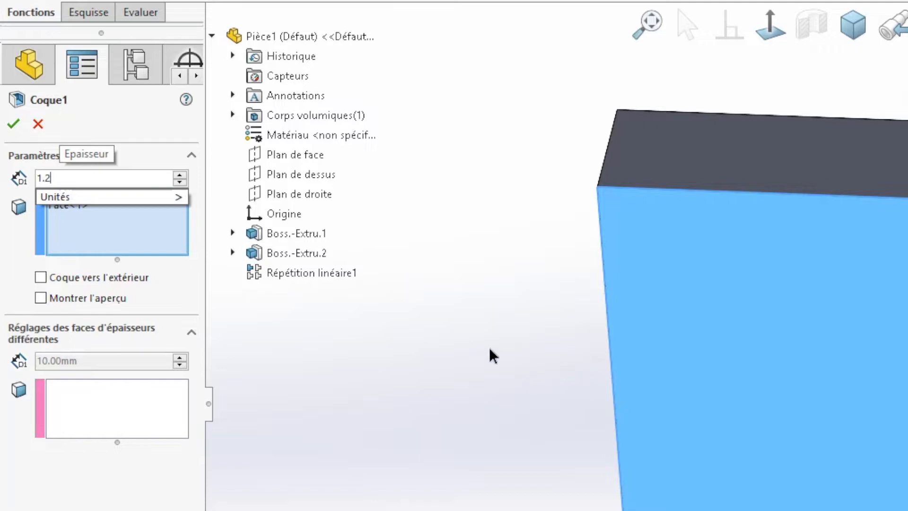
left_click(41, 298)
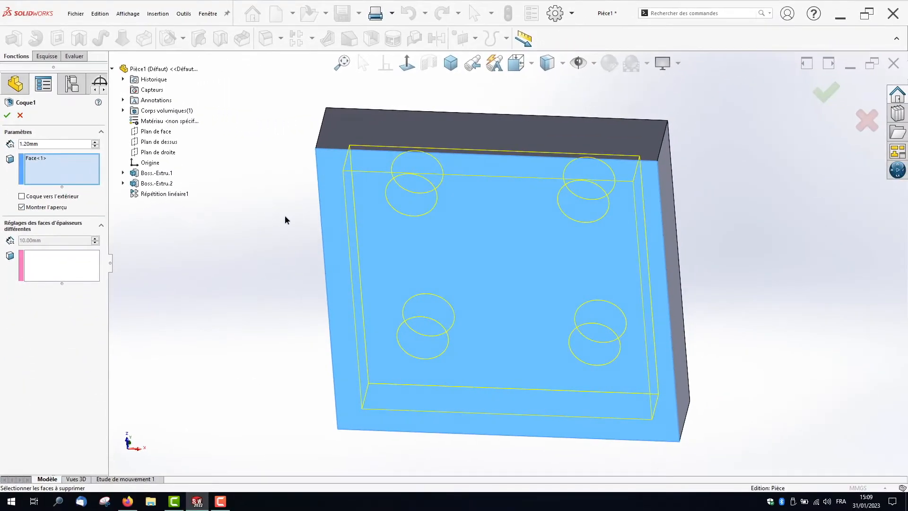
middle_click_drag(285, 220, 254, 331)
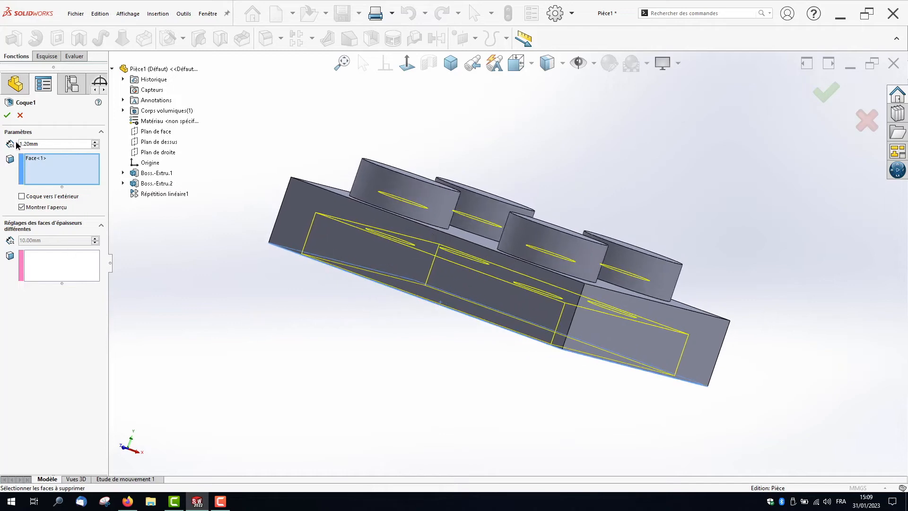
left_click(7, 115)
middle_click_drag(270, 331, 296, 157)
middle_click_drag(269, 328, 272, 429)
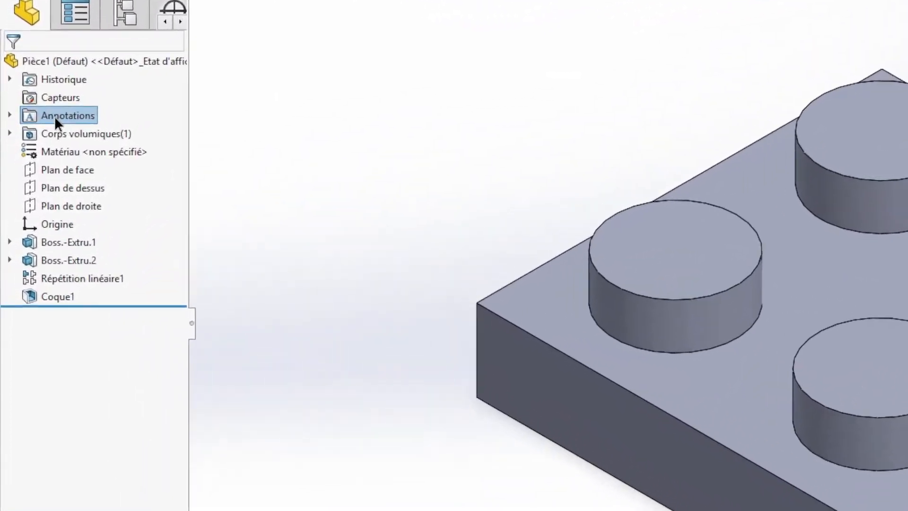
Show the feature dimensions on the model and display it in isometric view.
right_click(55, 117)
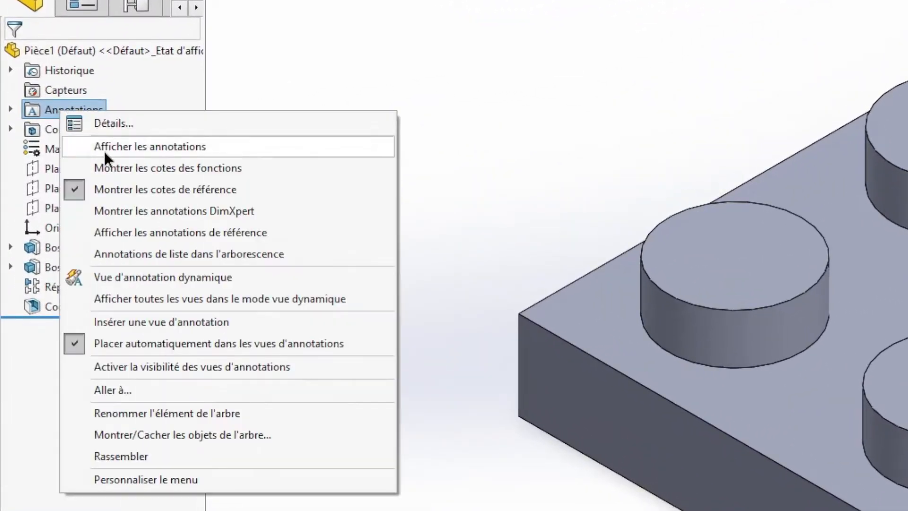
left_click(115, 168)
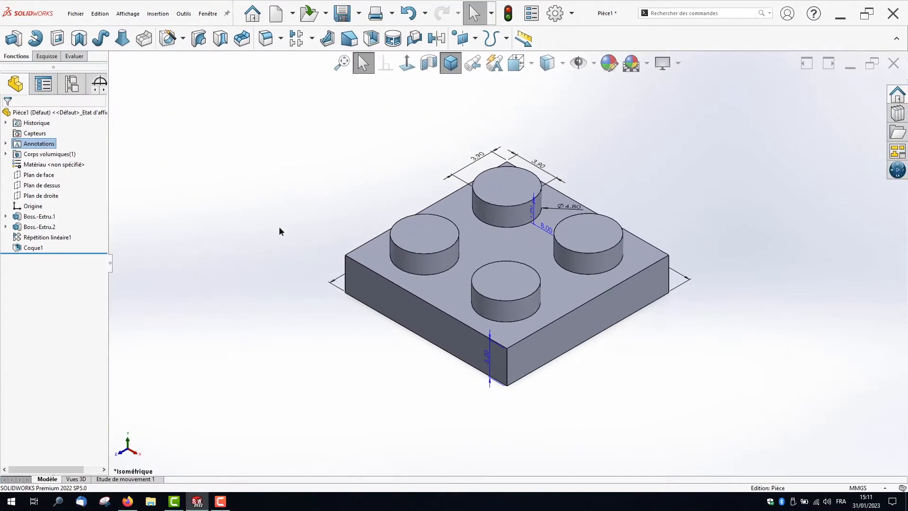
mouse_move(301, 233)
middle_mouse_down()
mouse_move(340, 231)
mouse_move(351, 270)
mouse_move(330, 288)
mouse_move(281, 255)
mouse_move(285, 247)
mouse_move(328, 205)
mouse_move(367, 216)
mouse_move(294, 223)
mouse_move(314, 241)
mouse_move(308, 233)
mouse_move(319, 233)
middle_mouse_up()
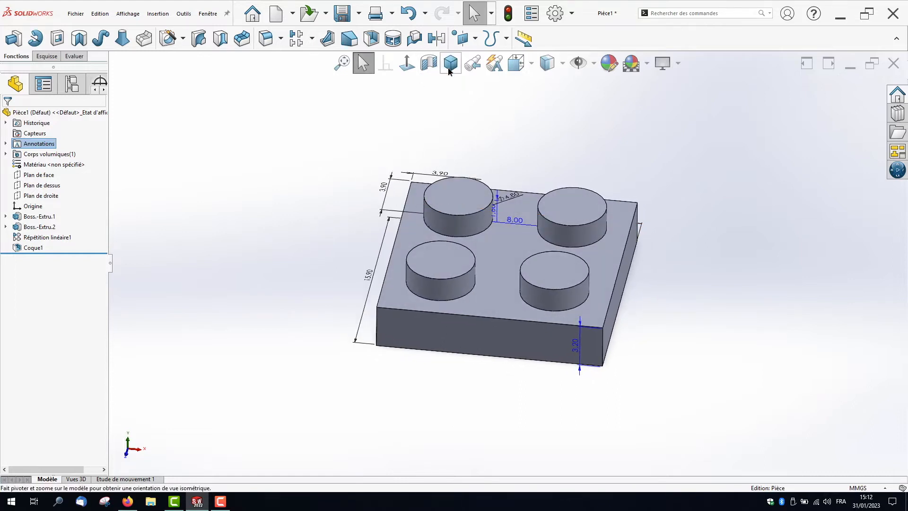
left_click(451, 63)
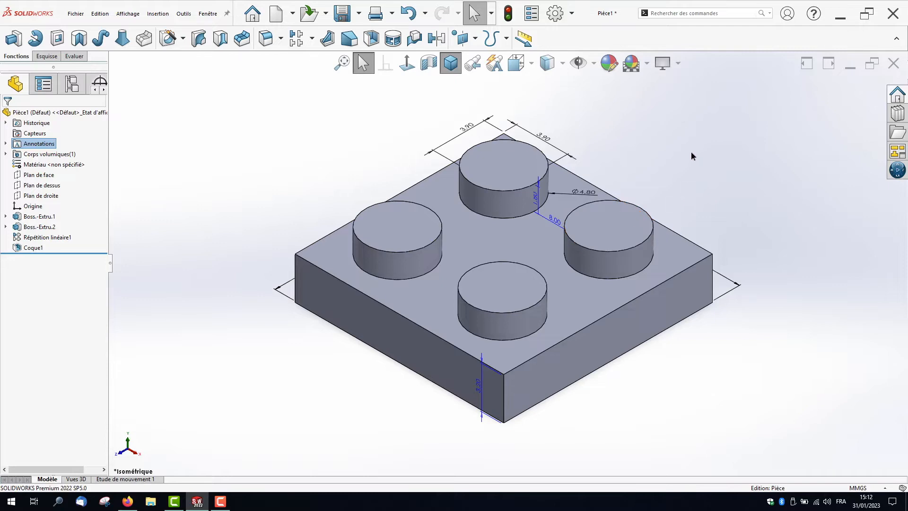
Place the block's 15.90 length dimension outside its front edge and rename it LONGUEUR.
middle_click_drag(691, 151, 675, 178)
left_click_drag(391, 403, 357, 378)
middle_click_drag(382, 455, 416, 422)
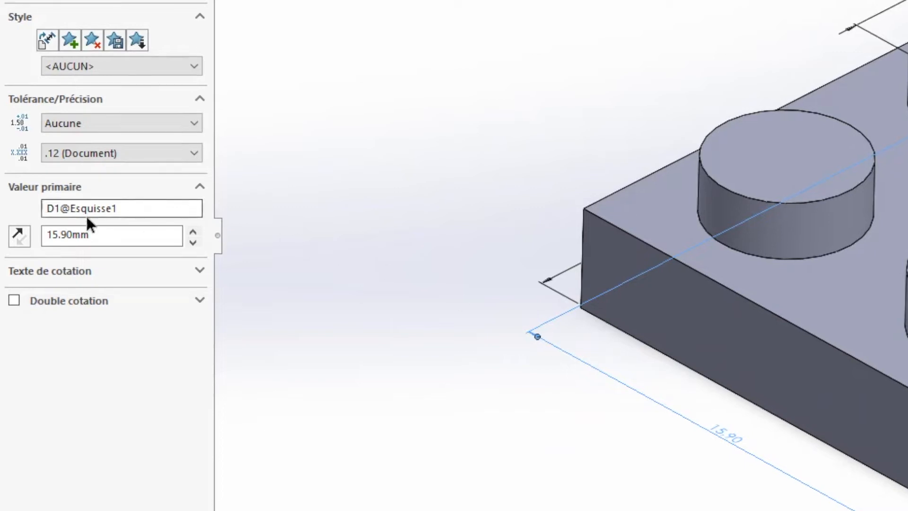
left_click_drag(146, 207, 21, 189)
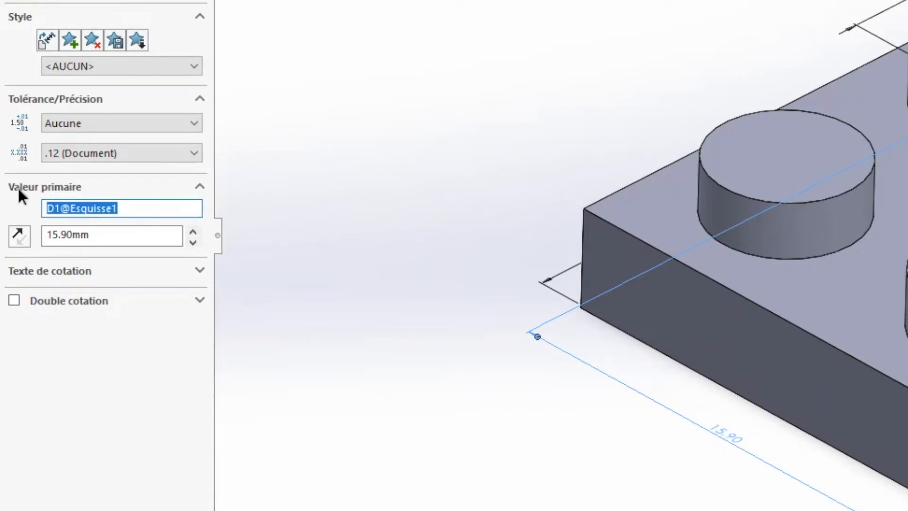
type("LONG")
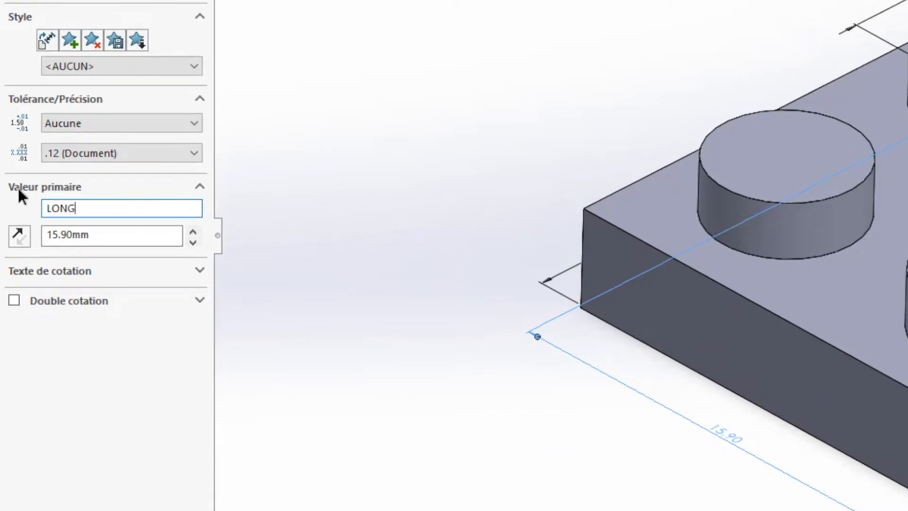
type("EUR")
left_click(381, 79)
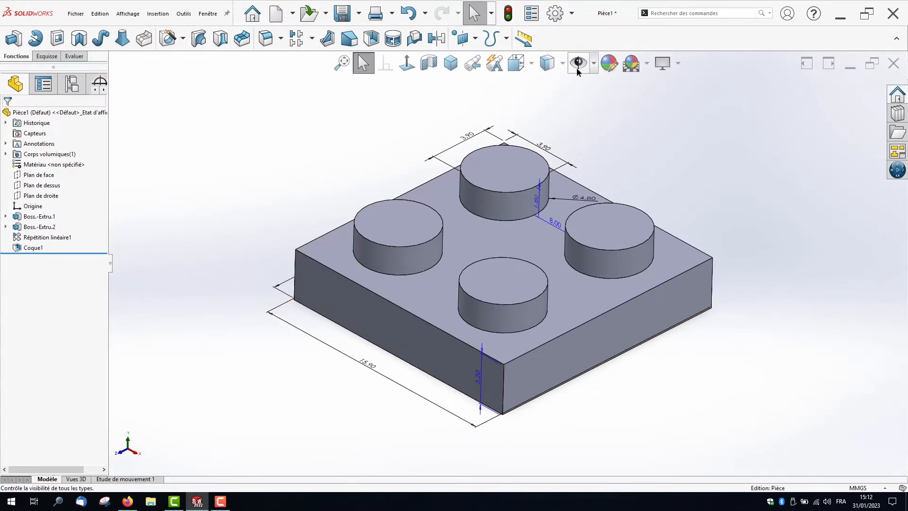
Turn on the display of dimension names in the model view.
left_click(593, 63)
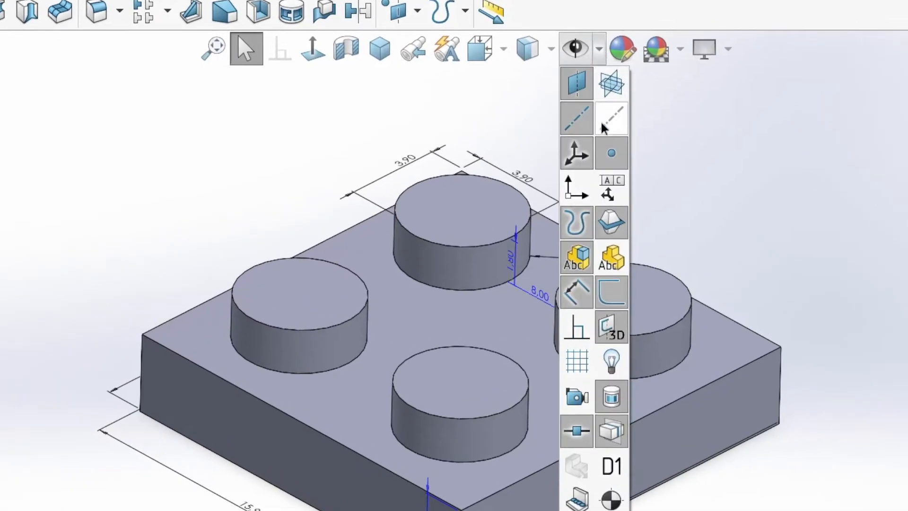
left_click(613, 468)
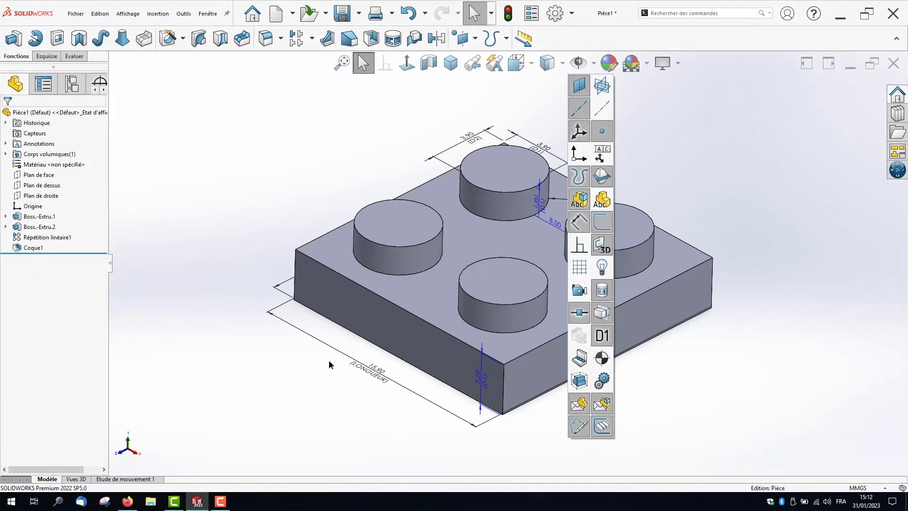
left_click(310, 363)
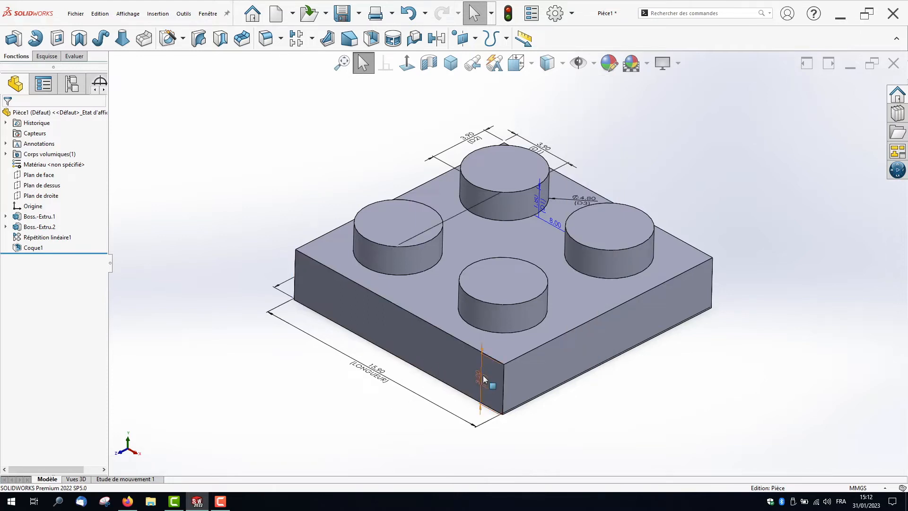
Move the block thickness, stud spacing and stud height dimensions clear of the geometry for readability.
left_click_drag(487, 382, 549, 422)
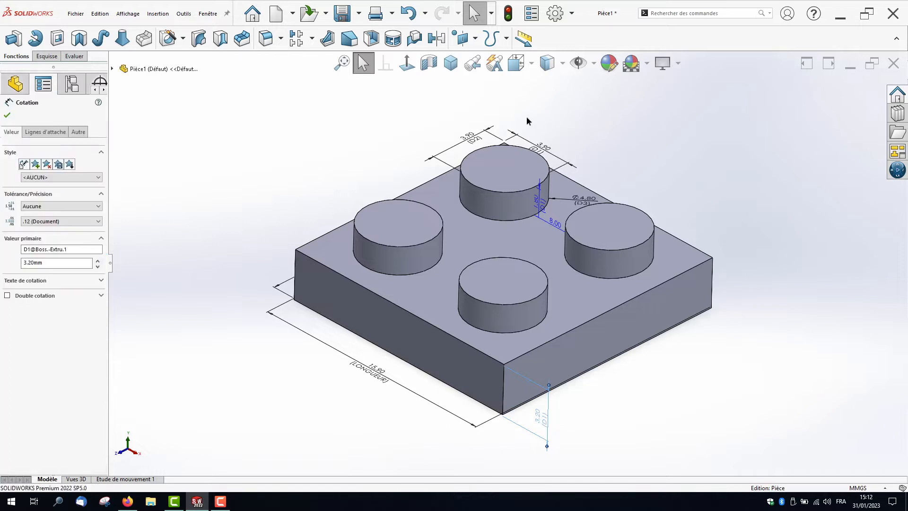
left_click_drag(580, 201, 570, 100)
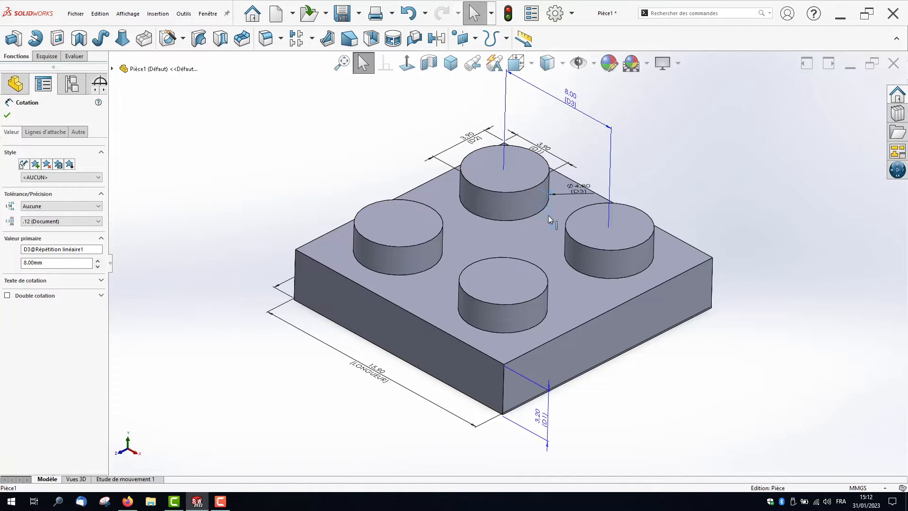
left_click(549, 215)
left_click(343, 149)
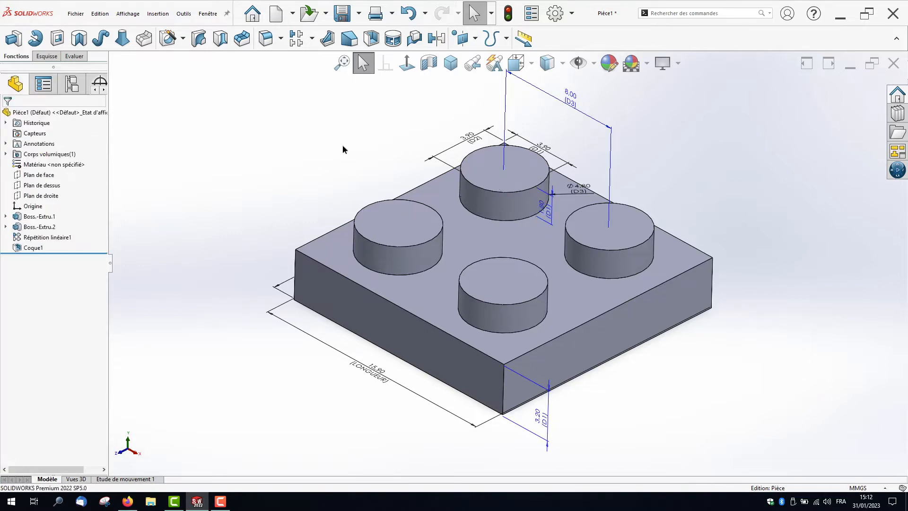
Rename the block's other 15.90 dimension, along its width, as LARGEUR.
middle_click_drag(308, 132, 345, 187)
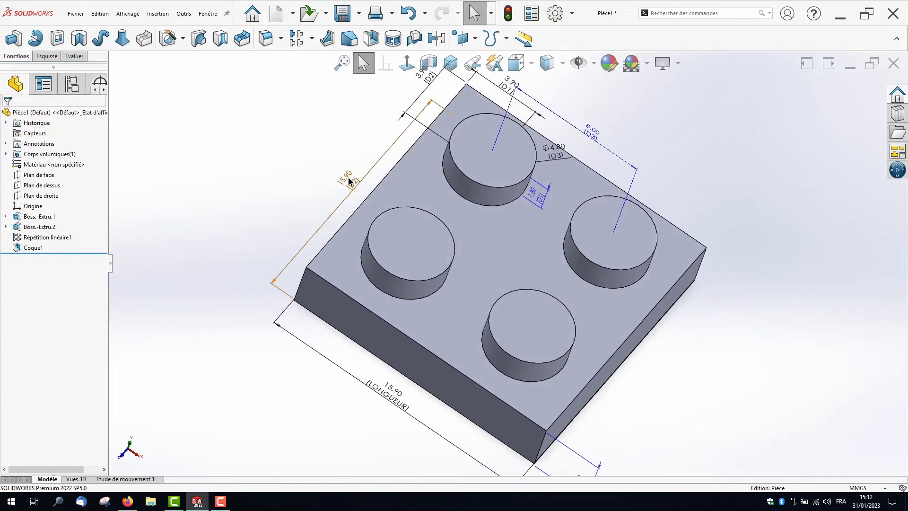
left_click(348, 182)
left_click_drag(61, 250, 30, 247)
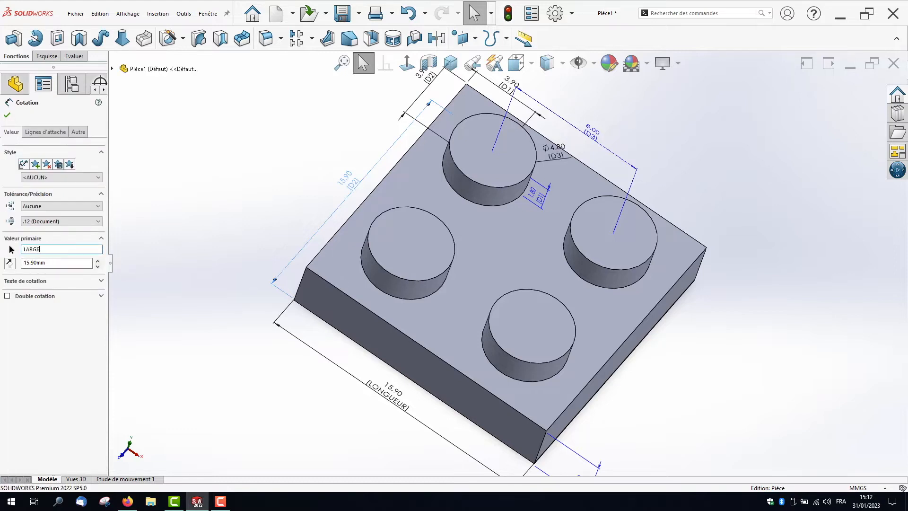
left_click(273, 168)
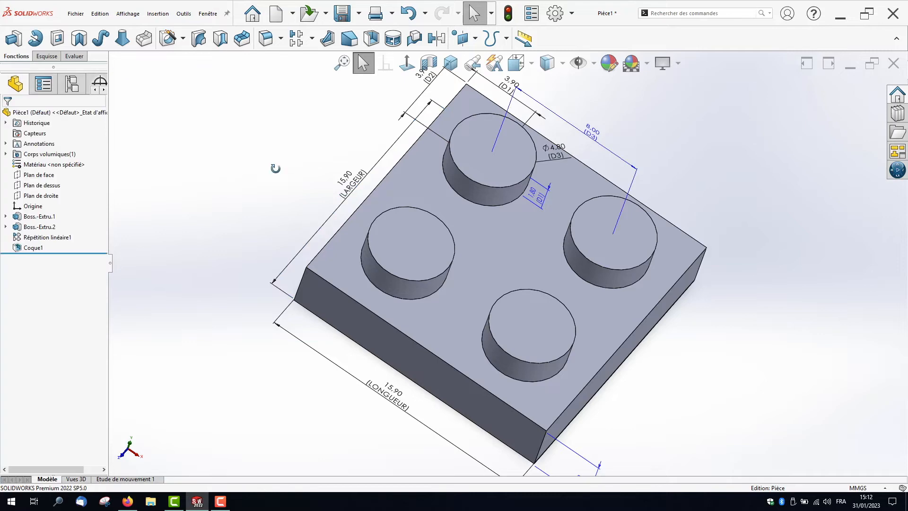
Place the linear pattern's instance-count dimension clear of the block and rename it PLOTS EXTERIEURS.
middle_click_drag(273, 168, 275, 115)
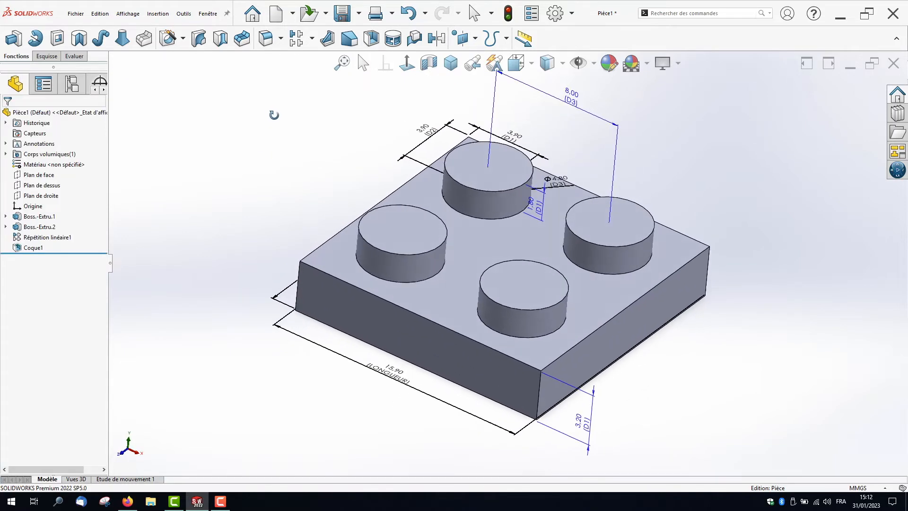
key("Escape")
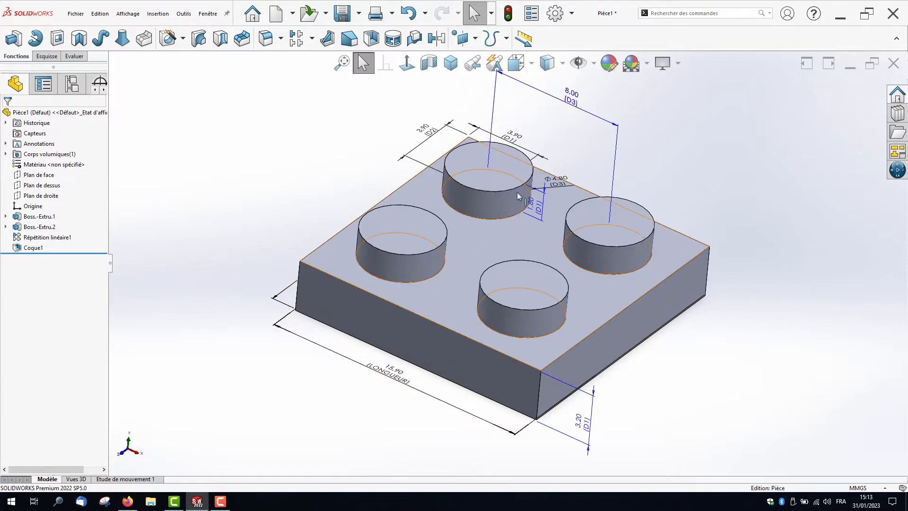
middle_click_drag(494, 283, 557, 249)
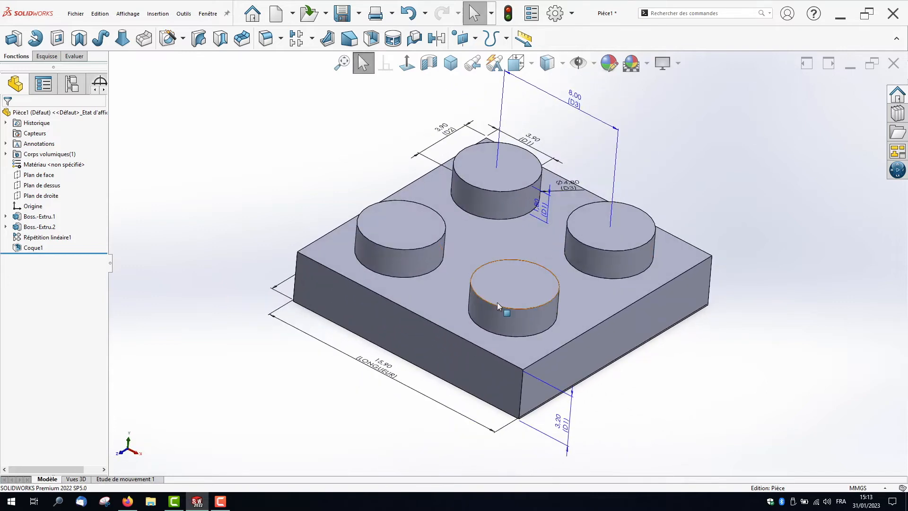
middle_click_drag(498, 304, 509, 75)
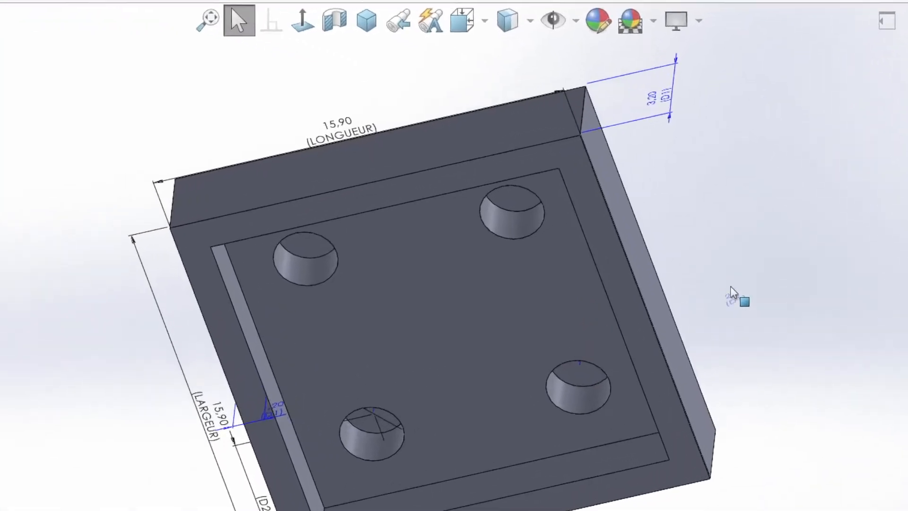
middle_click_drag(619, 209, 413, 246)
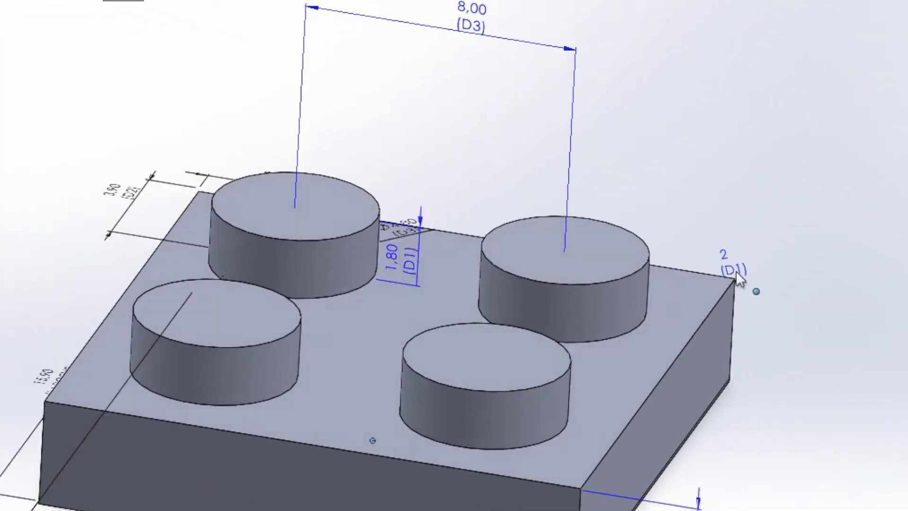
left_click_drag(737, 279, 205, 105)
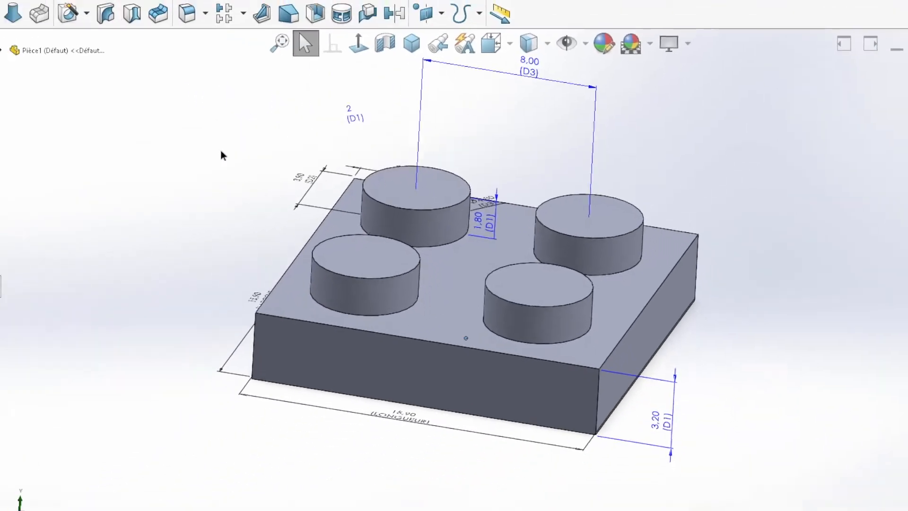
left_click_drag(95, 205, 41, 205)
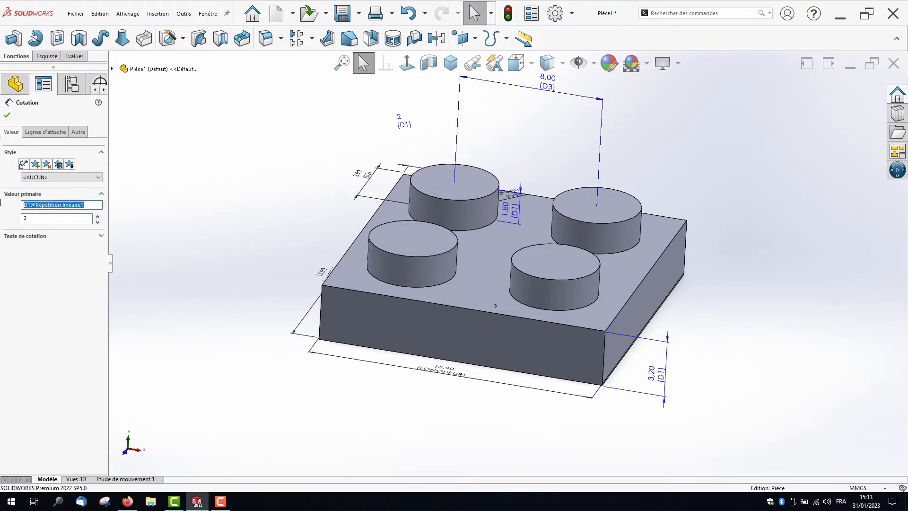
type("PLOTS EXTERIEURS")
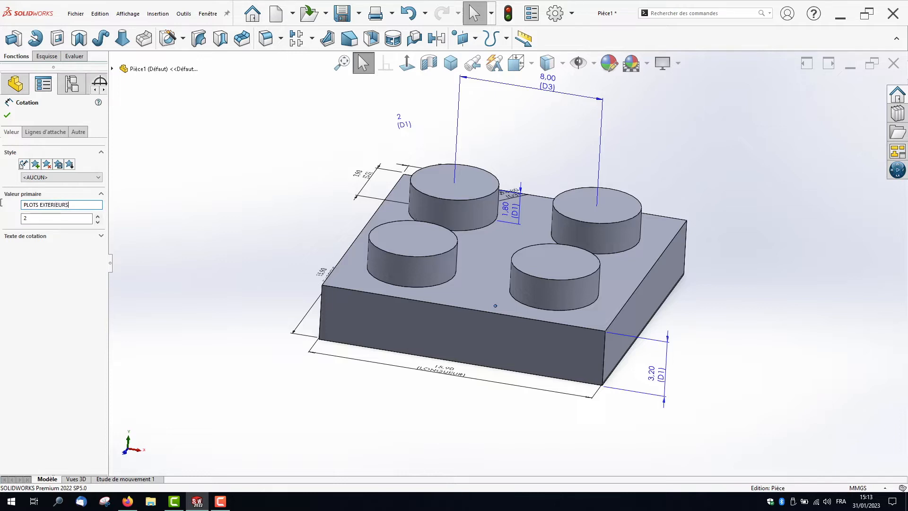
key("Return")
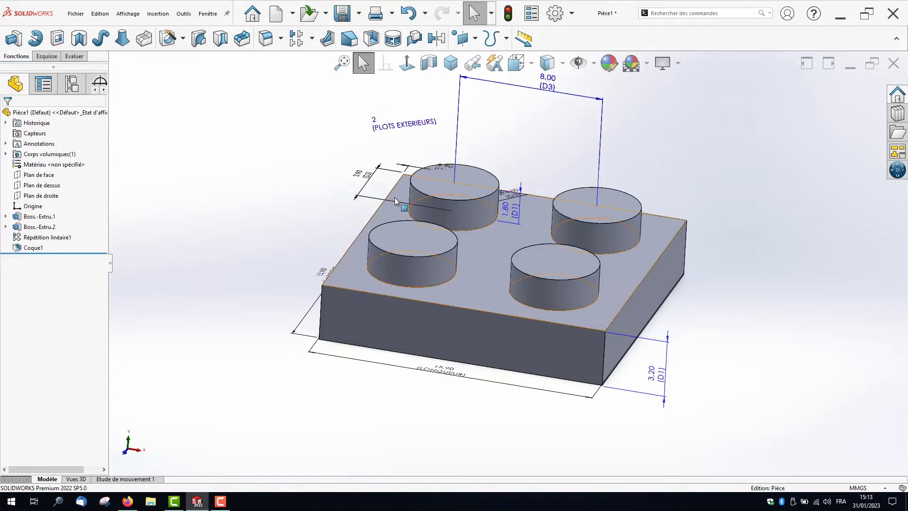
middle_click_drag(326, 140, 319, 160)
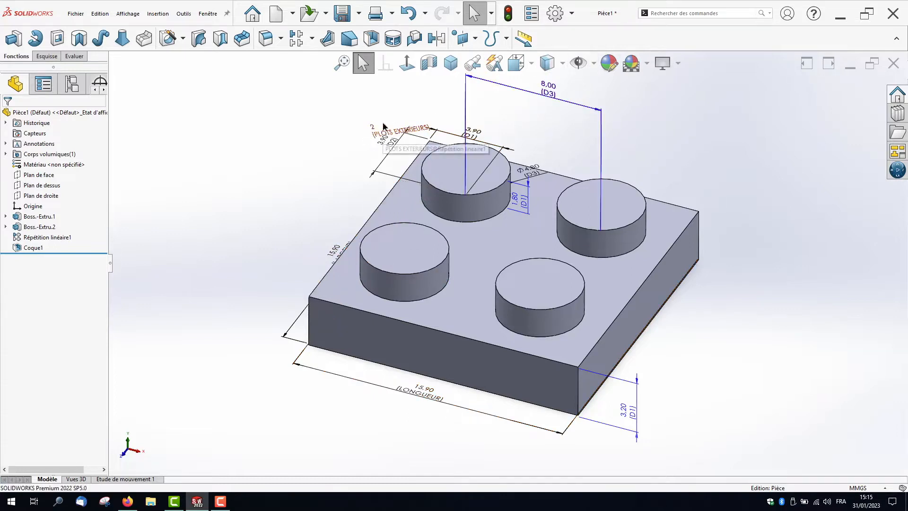
left_click_drag(383, 129, 389, 101)
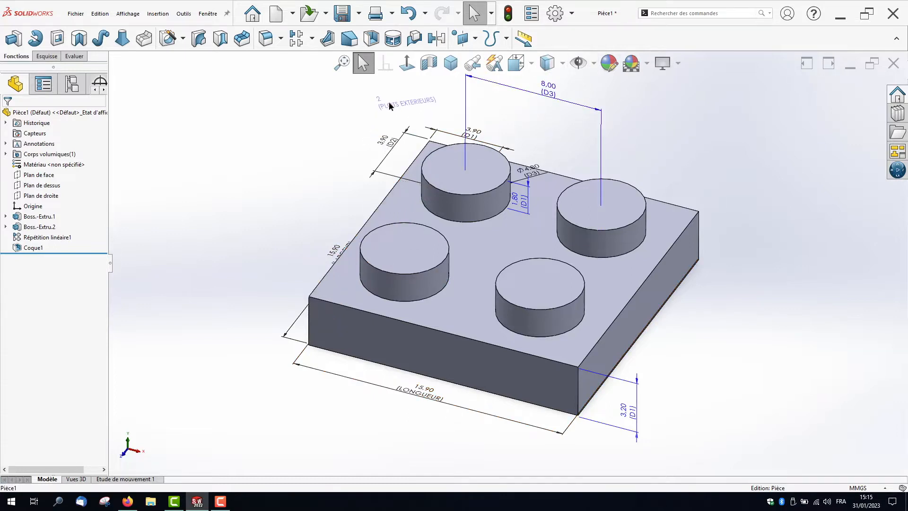
Drive the LONGUEUR dimension with the equation ="D1@Esquisse2"*2+("PLOTS EXTERIEURS@Répétition linéaire1"-1)*"D3@Répétition linéaire1".
double_click(420, 394)
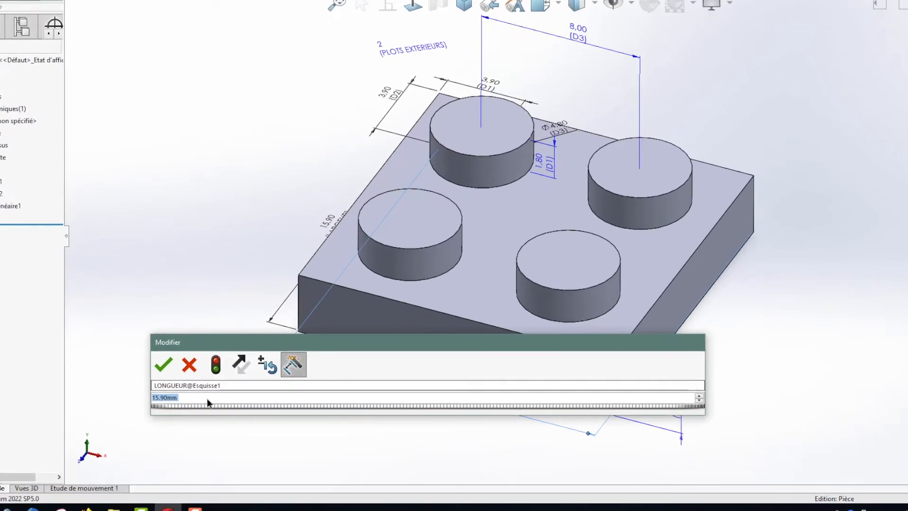
left_click(186, 397)
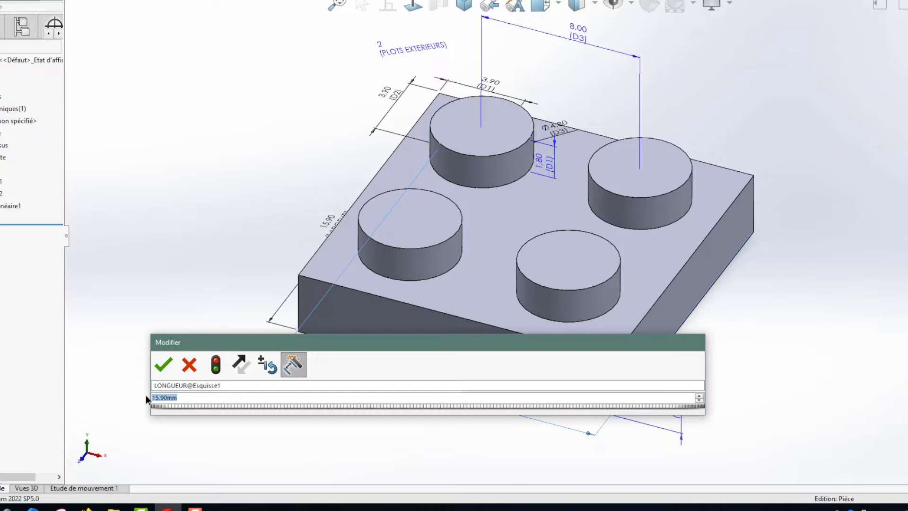
type("=")
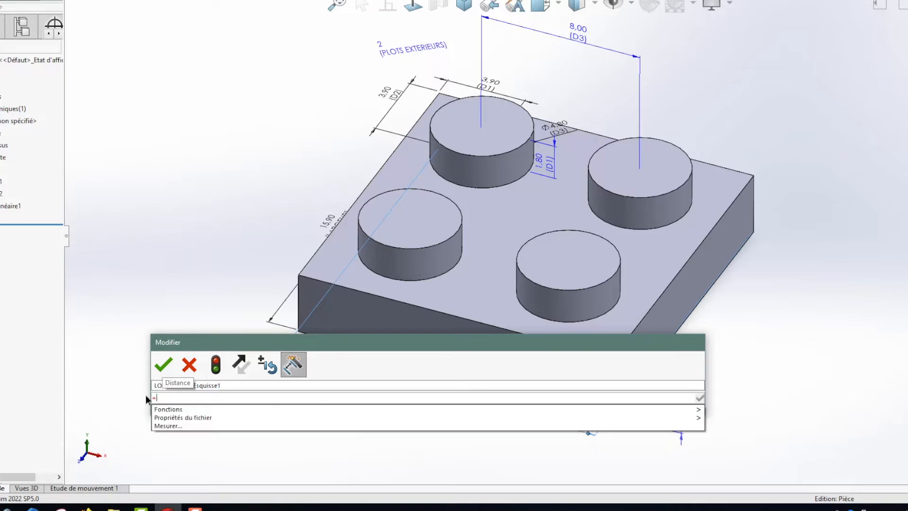
left_click(278, 339)
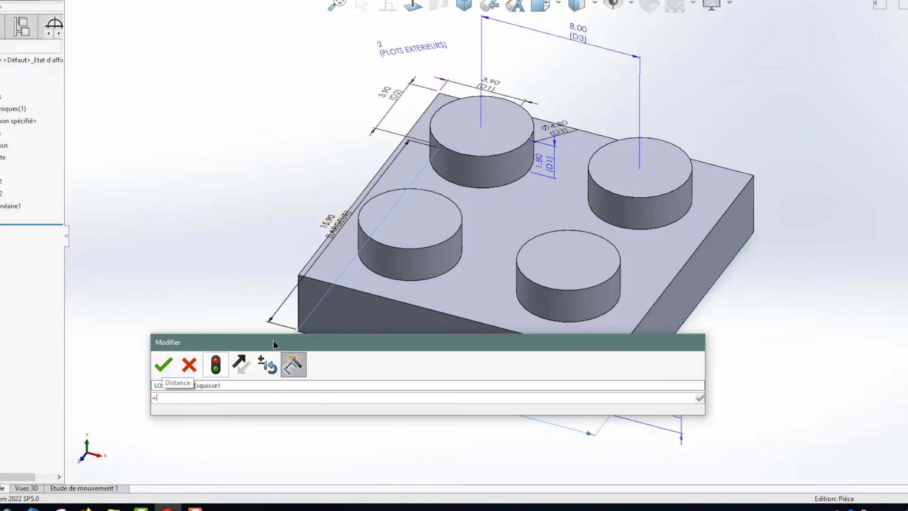
left_click(491, 86)
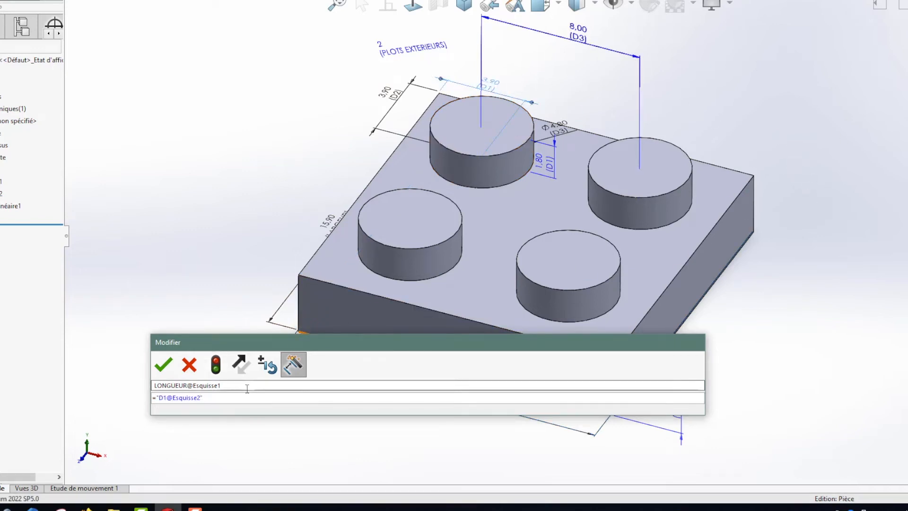
type("*2")
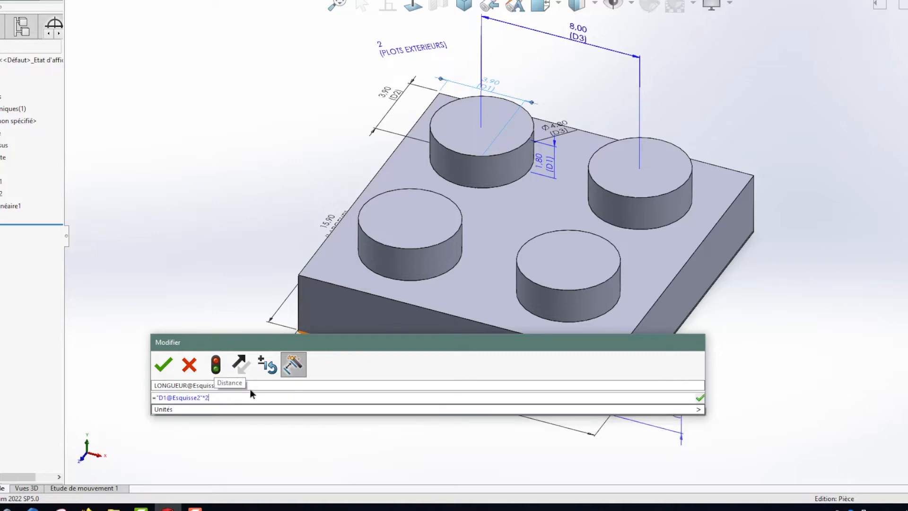
type("+")
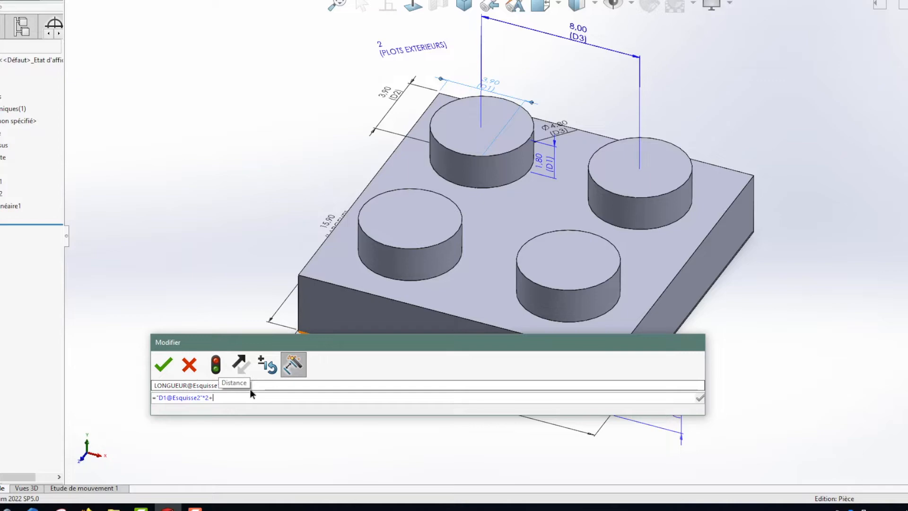
type("(")
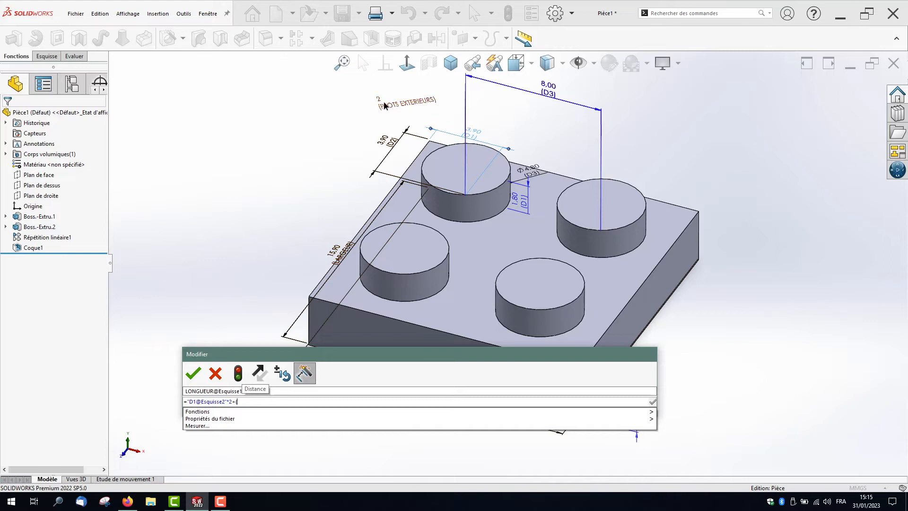
left_click(384, 106)
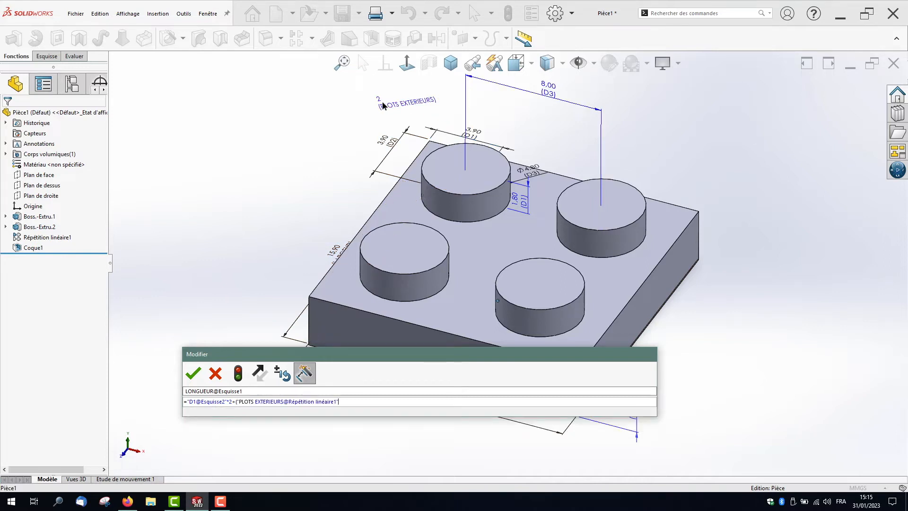
type("-1")
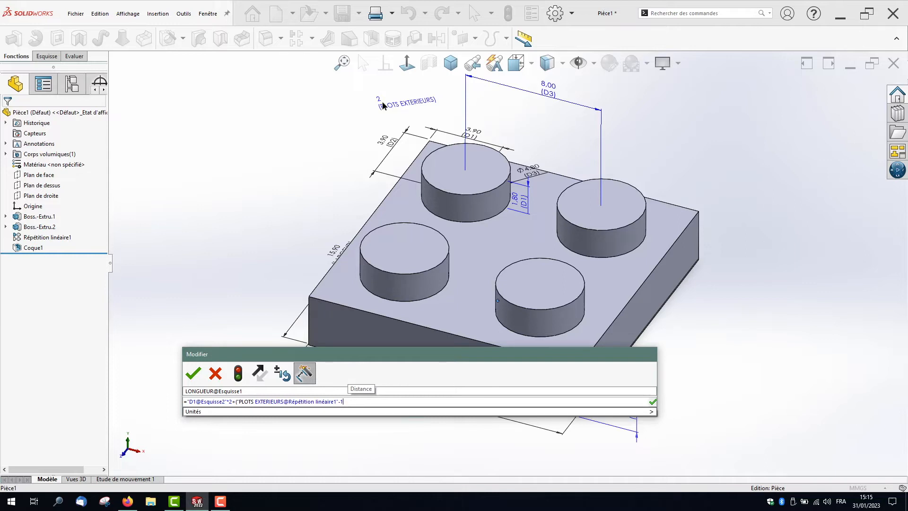
type(")*")
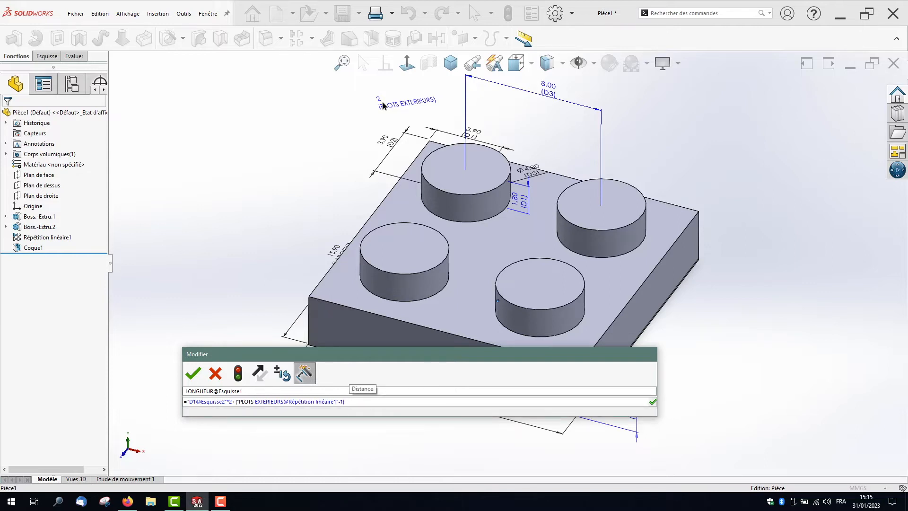
left_click(552, 90)
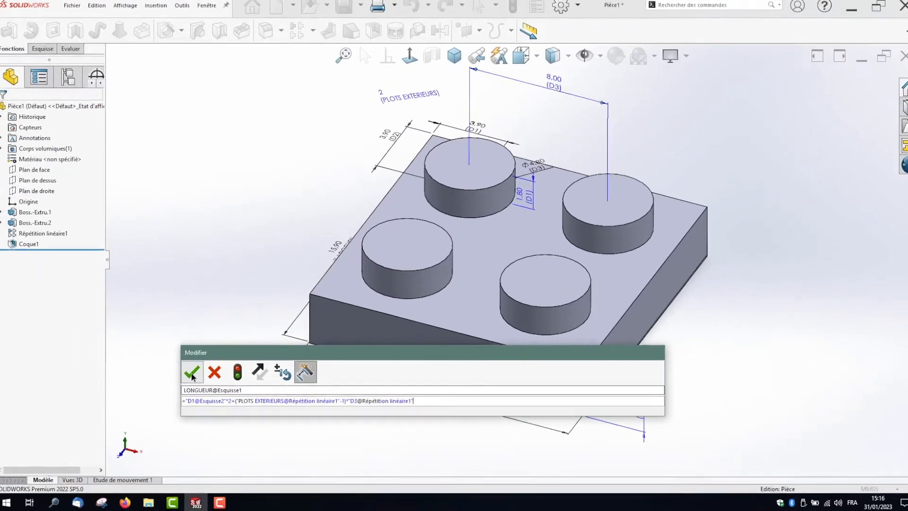
left_click(192, 373)
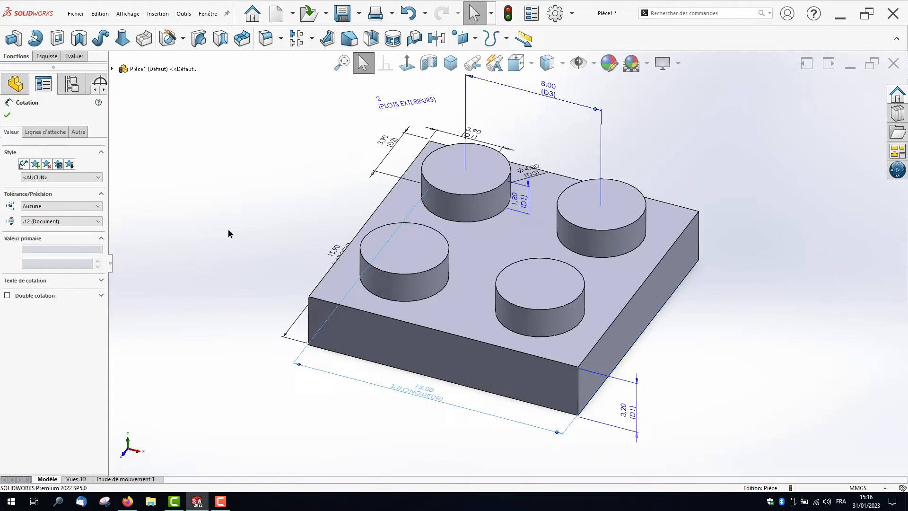
left_click(228, 233)
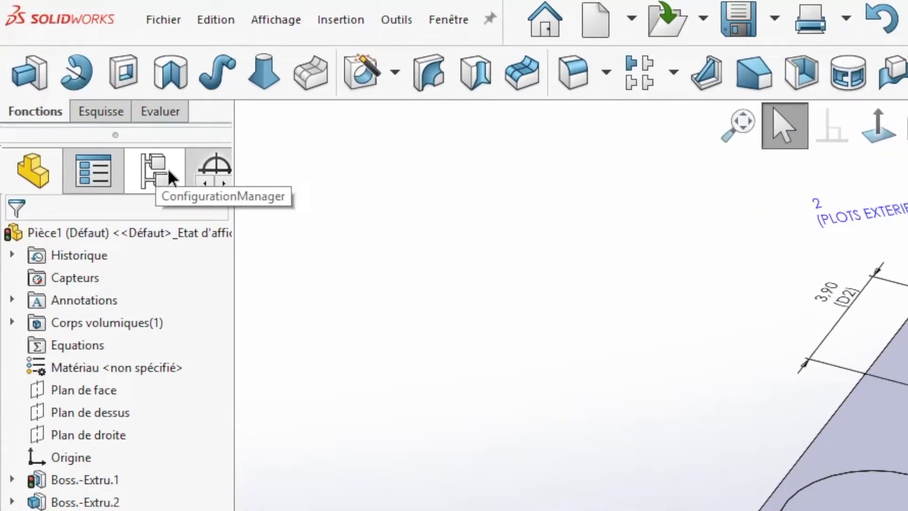
Rename the part's default configuration LEGO 2X2 and set its description to LEGO 2X2.
left_click(169, 171)
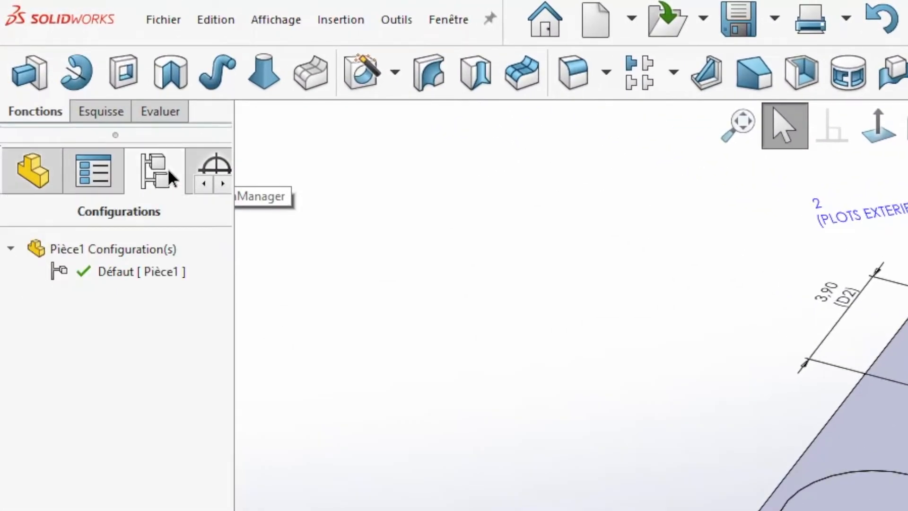
left_click(139, 268)
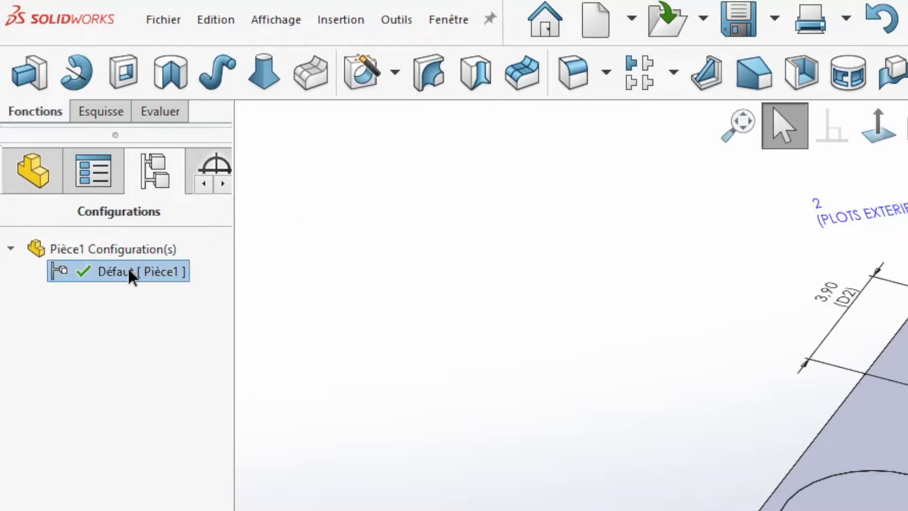
right_click(128, 269)
left_click(174, 376)
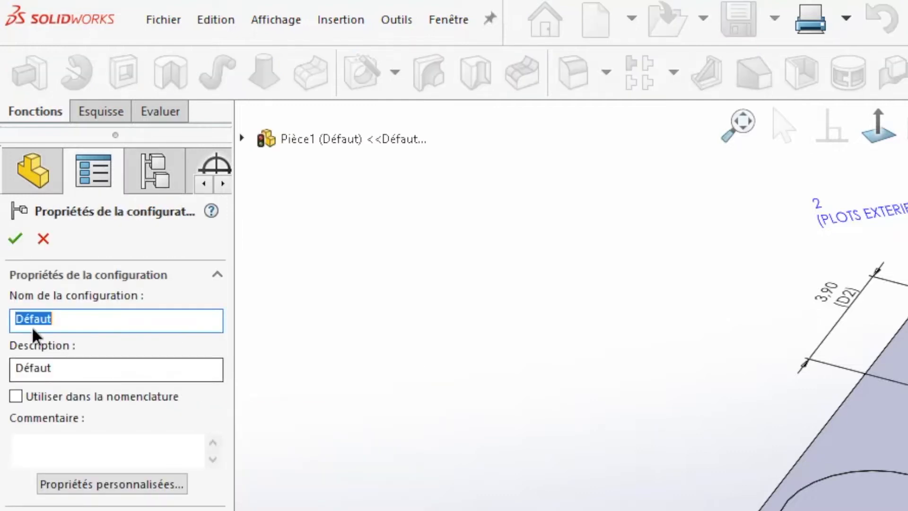
left_click_drag(67, 320, 8, 324)
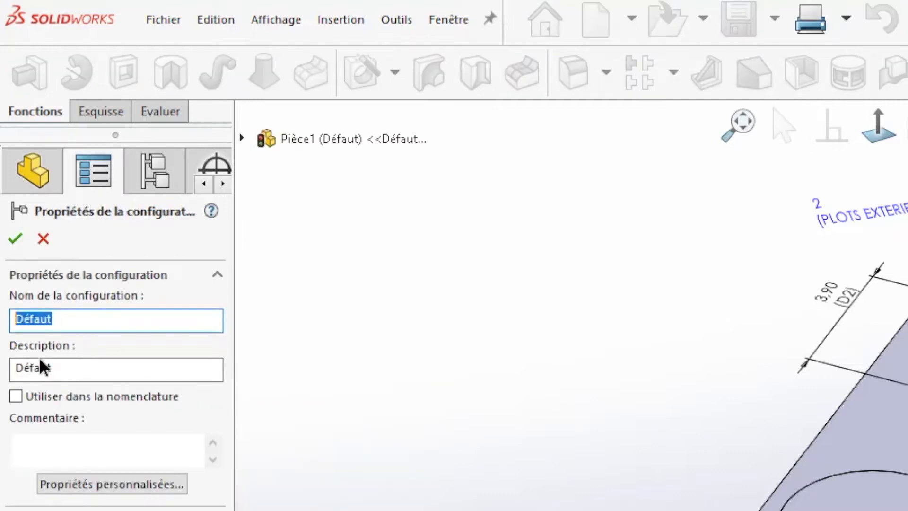
type("LEGO ")
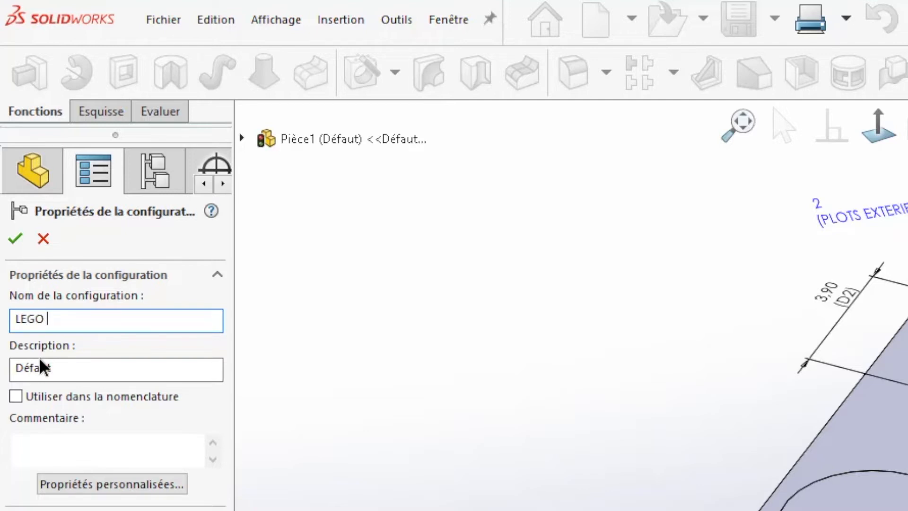
type("2X2")
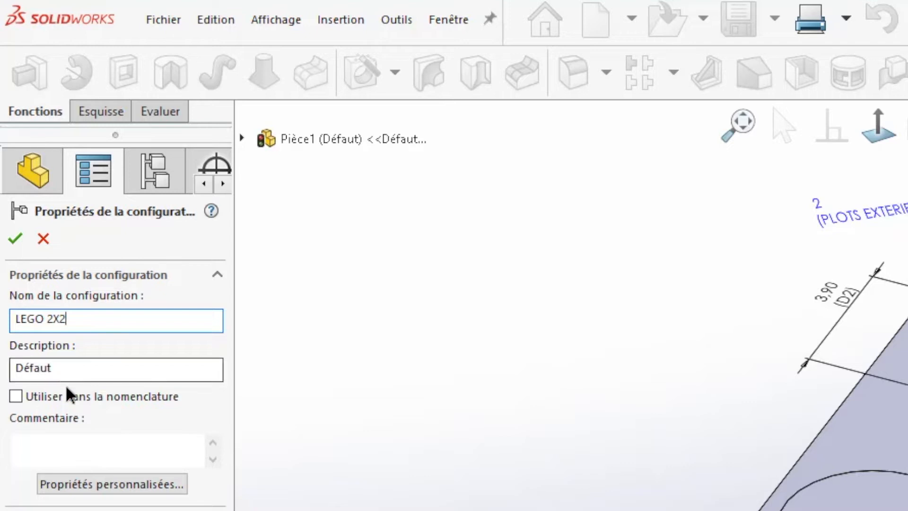
left_click_drag(73, 368, 2, 368)
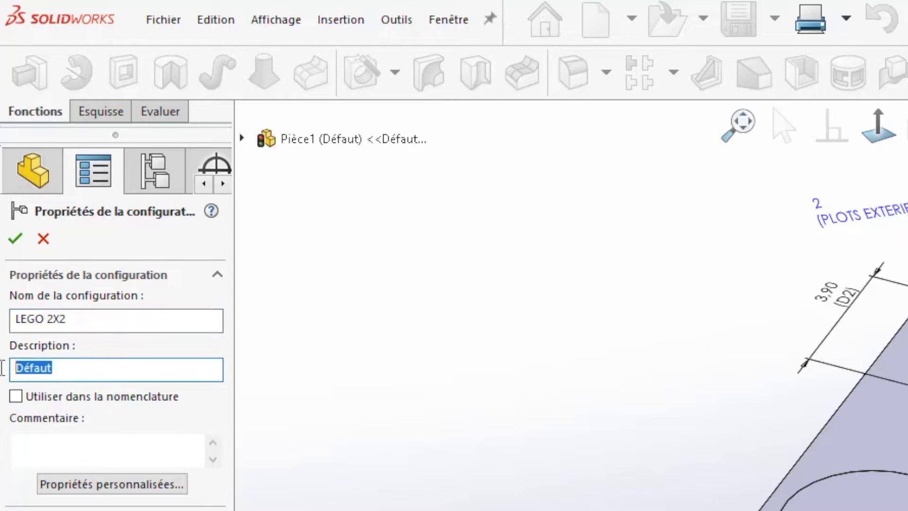
type("LEGO")
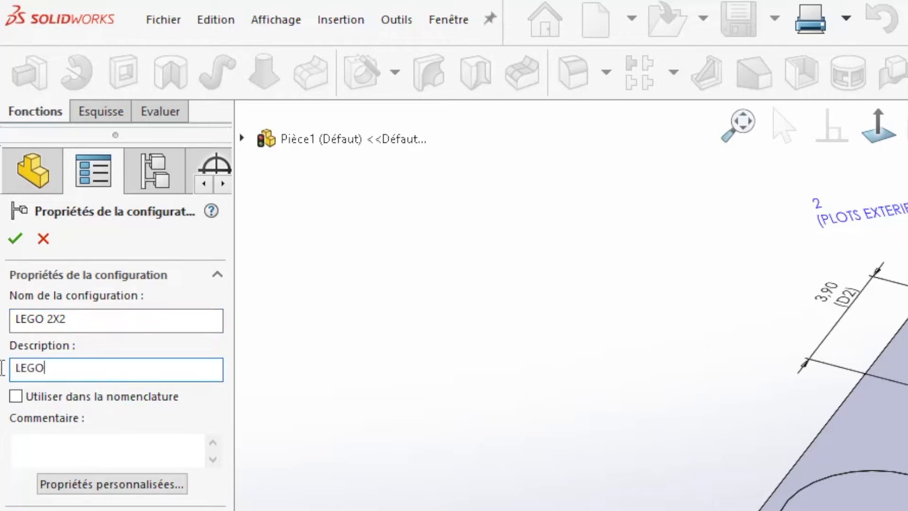
type(" 2X2")
left_click(15, 238)
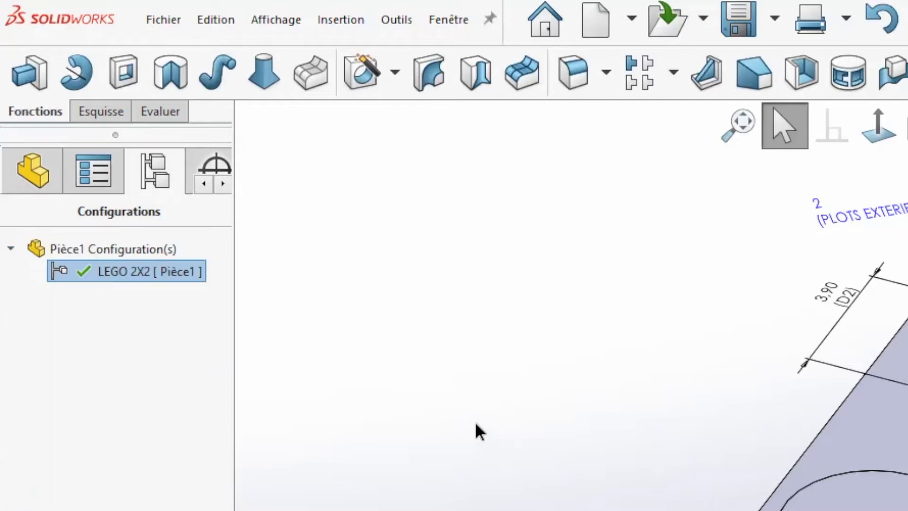
Add a new configuration to the part named LEGO 3X2 with the description LEGO 3X2.
left_click(66, 246)
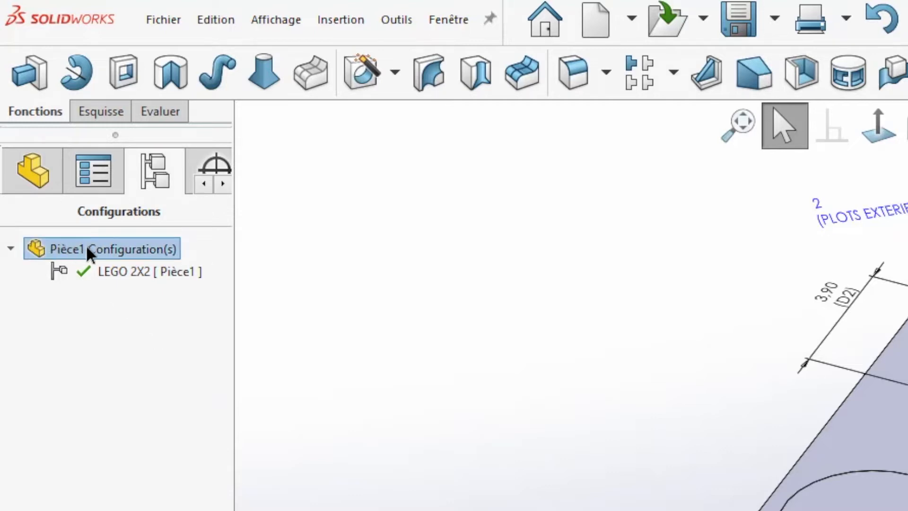
right_click(88, 250)
left_click(138, 285)
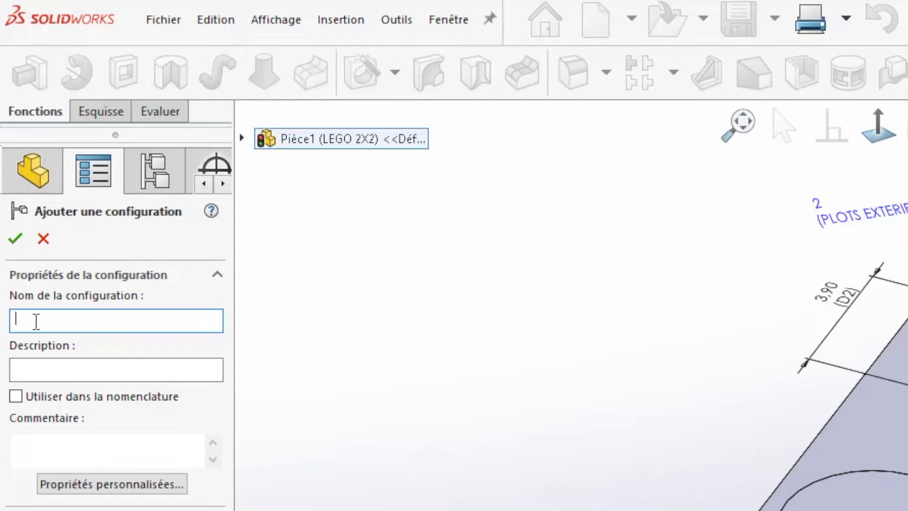
type("LEGO 3X2")
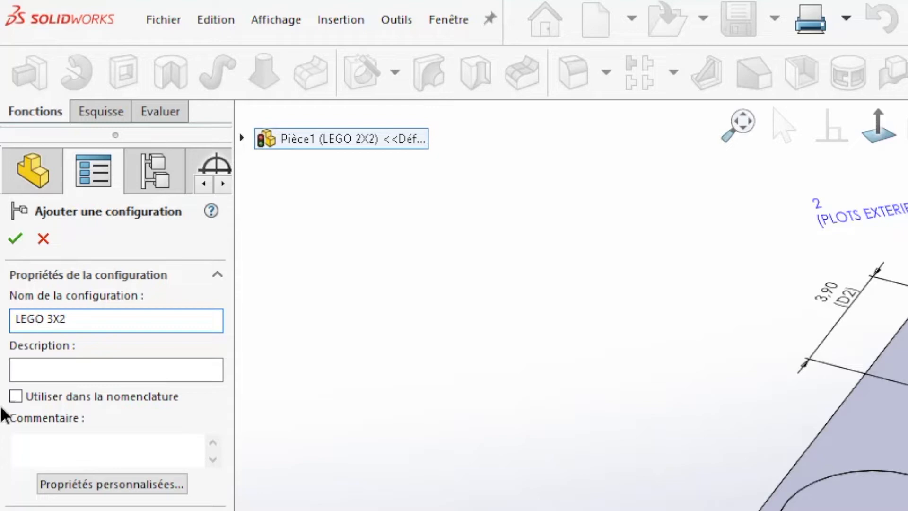
left_click(35, 368)
type("LEG")
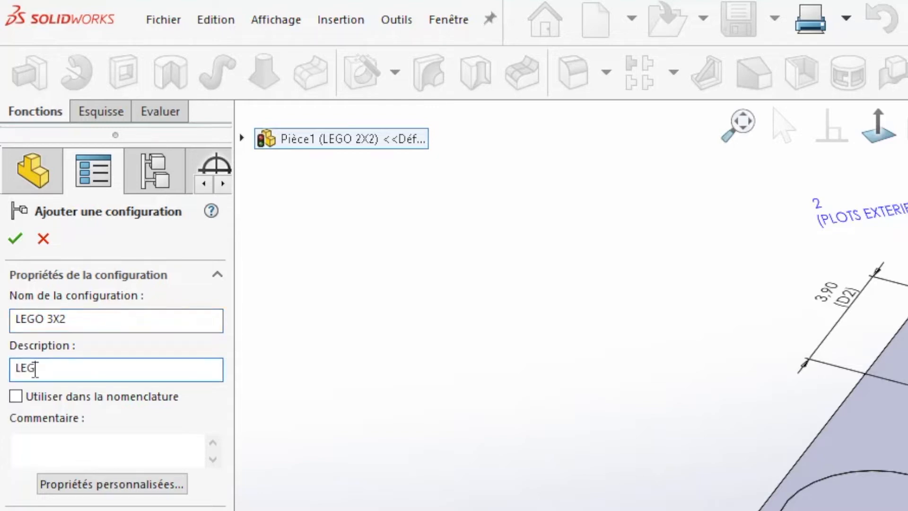
type("O 3X2")
left_click(15, 238)
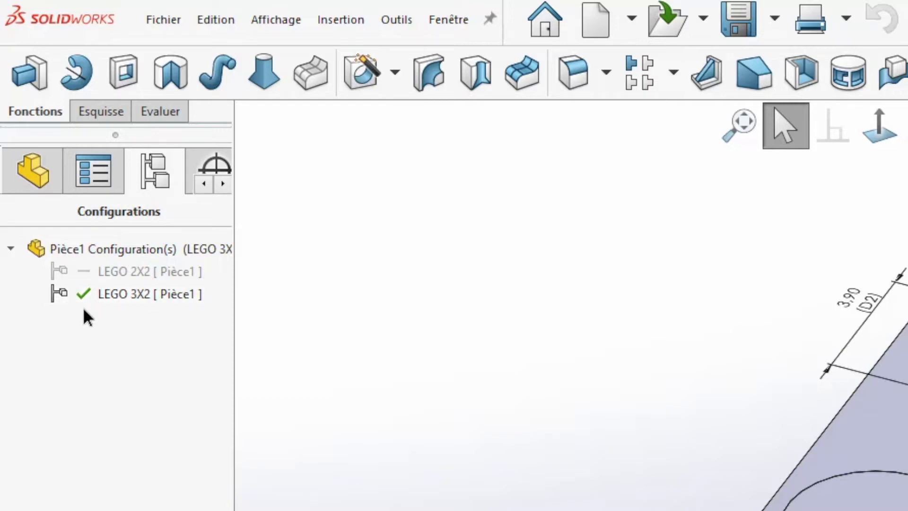
Turn off the display of feature dimensions on the model.
left_click(25, 166)
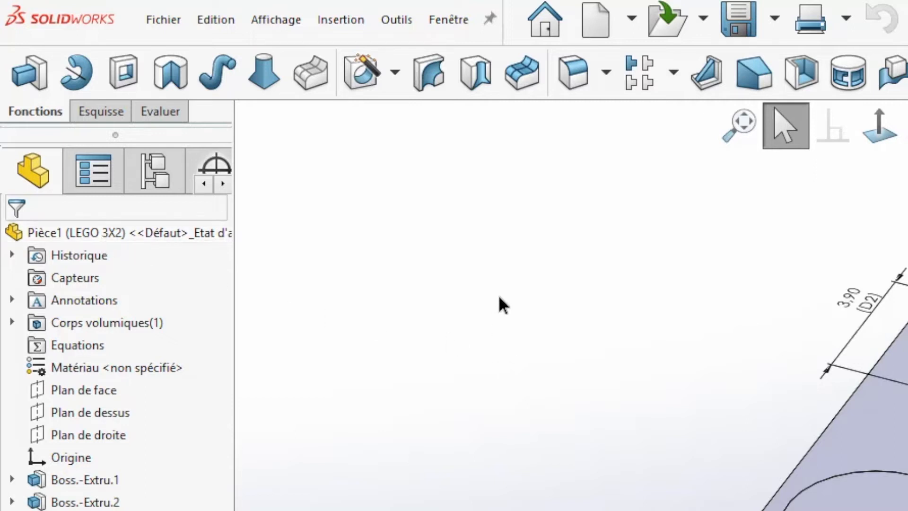
right_click(63, 299)
left_click(107, 357)
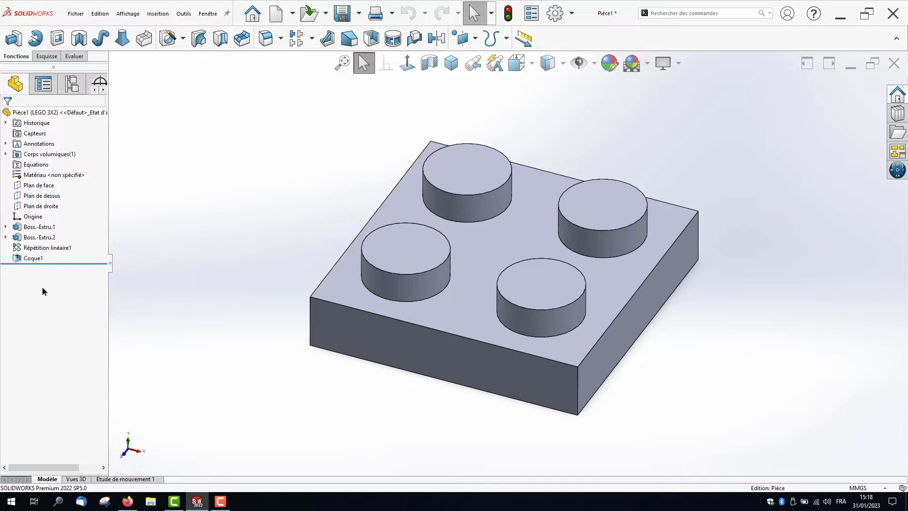
Set the linear pattern's PLOTS EXTERIEURS instance count to 3 without restricting it to one configuration, and rebuild the part.
left_click(47, 248)
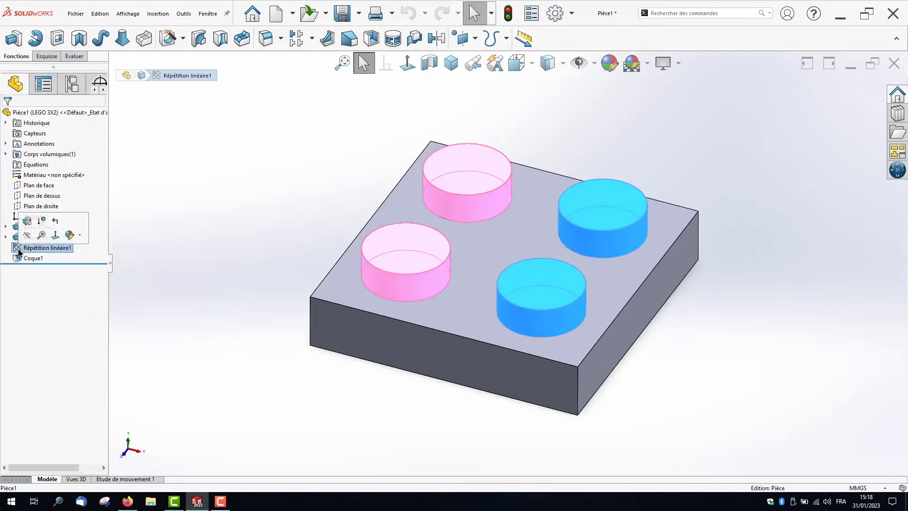
left_click(590, 238)
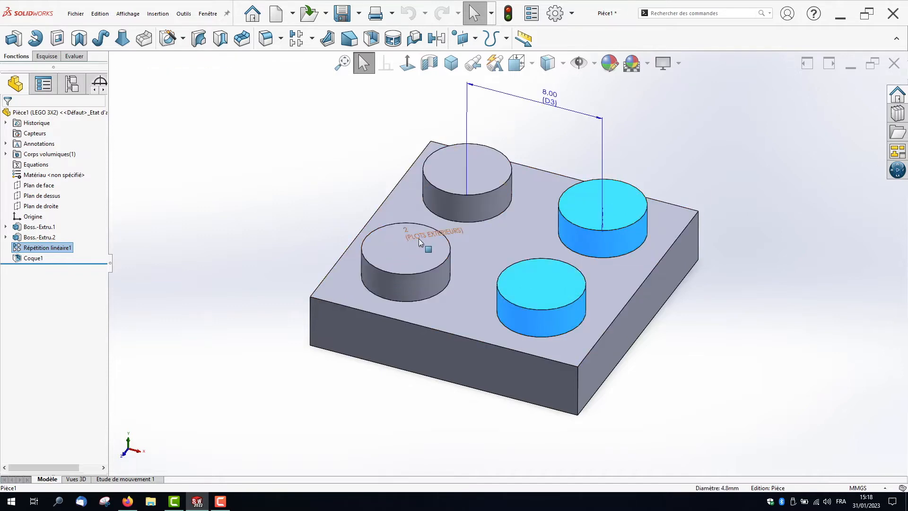
left_click_drag(419, 241, 377, 136)
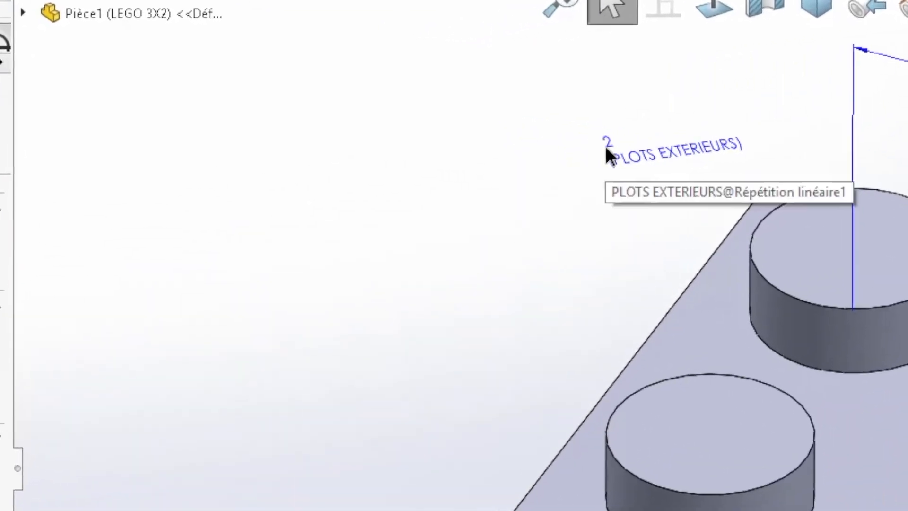
double_click(607, 145)
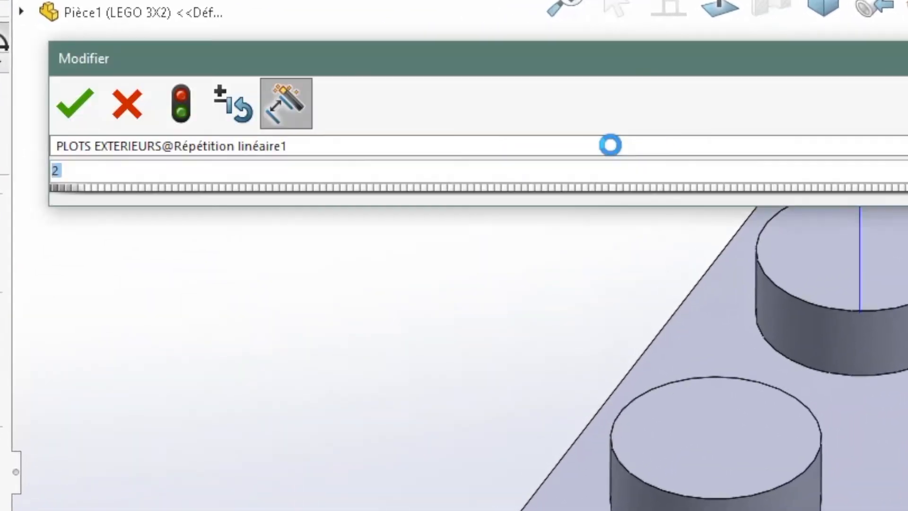
type("3")
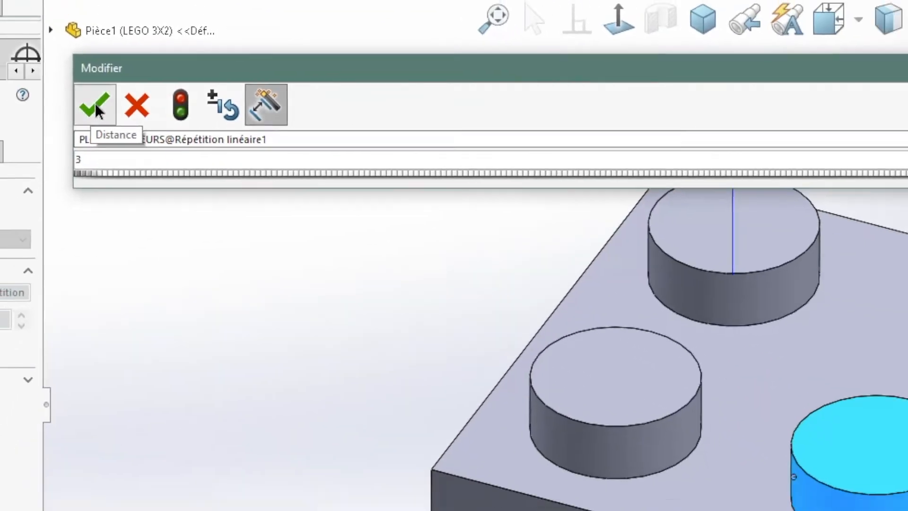
left_click(95, 103)
left_click(226, 176)
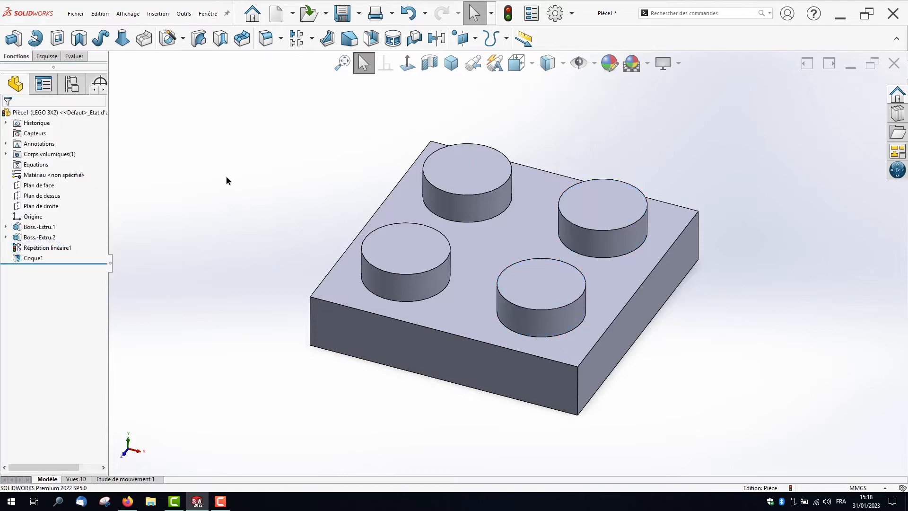
left_click(508, 13)
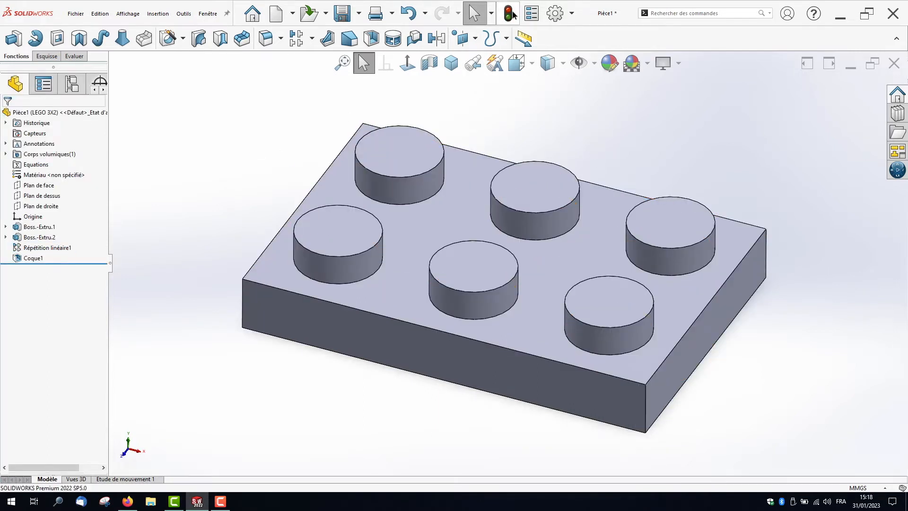
Activate the LEGO 2X2 configuration to check its stud count.
middle_click_drag(299, 322, 359, 413)
left_click(71, 84)
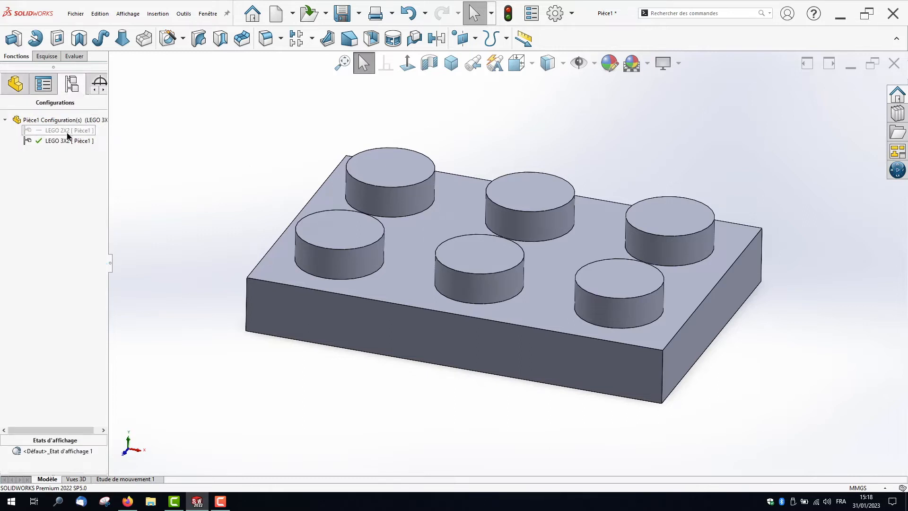
double_click(48, 131)
Set the linear pattern's PLOTS EXTERIEURS instance count to 2 with LEGO 2X2 active, and rebuild the part.
left_click(21, 84)
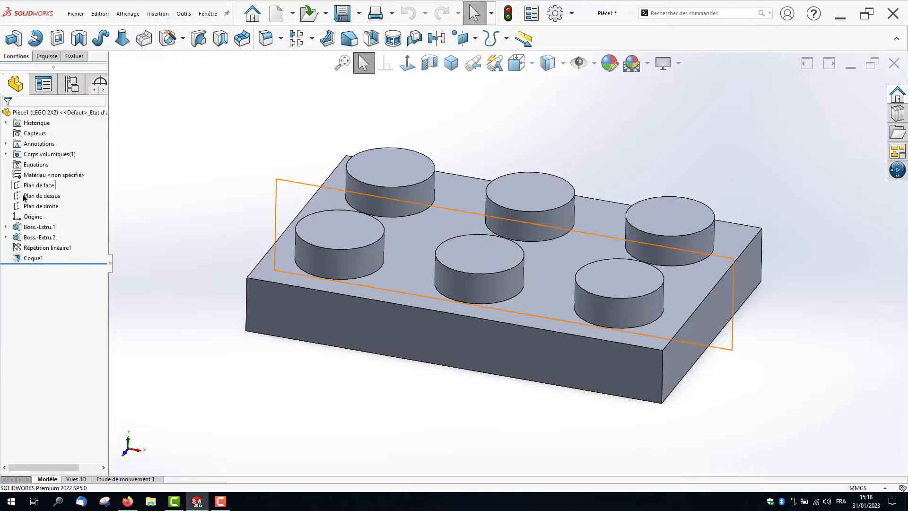
left_click(42, 247)
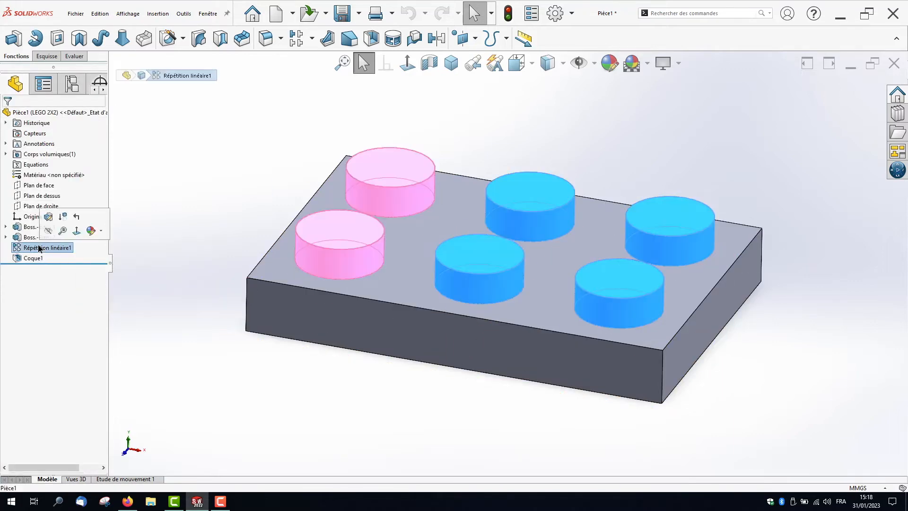
double_click(555, 222)
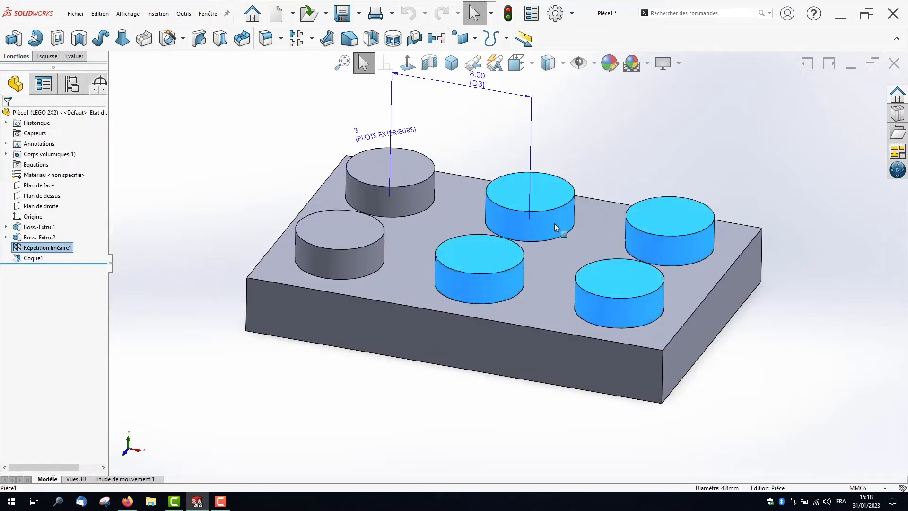
left_click_drag(360, 144, 332, 127)
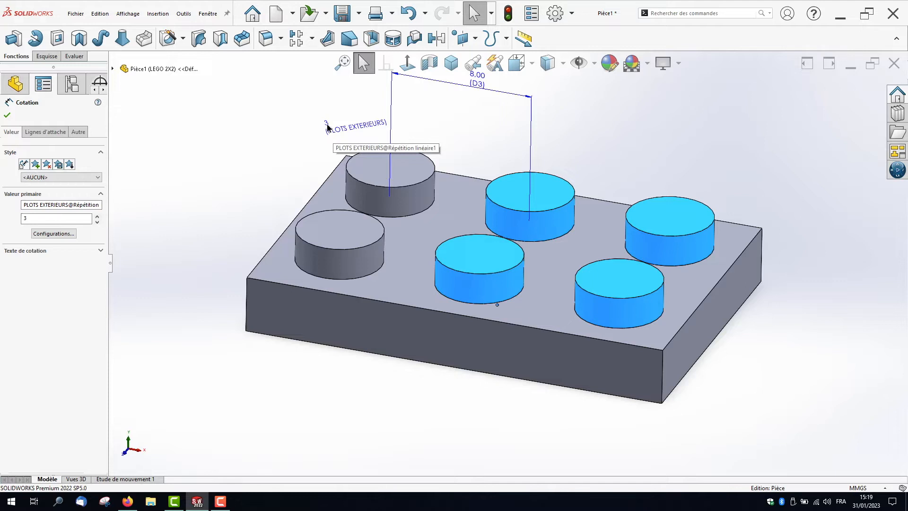
double_click(327, 125)
type("2")
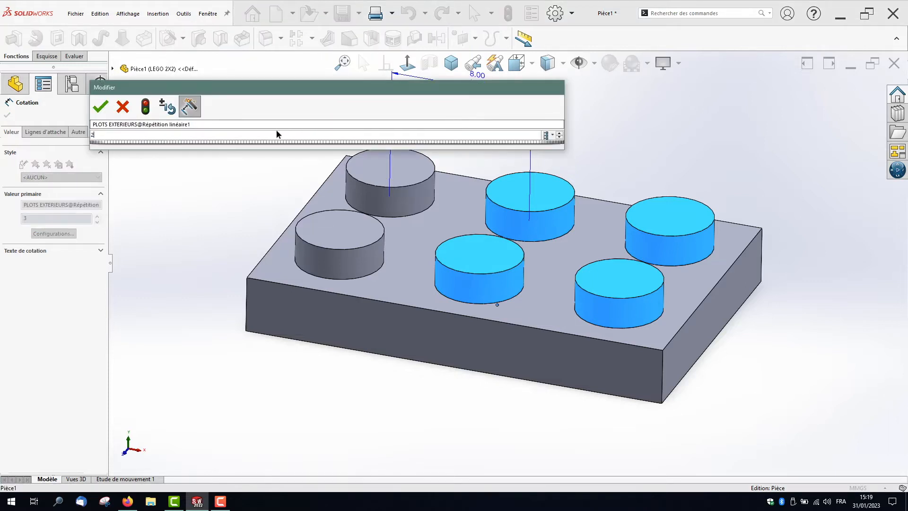
left_click(101, 106)
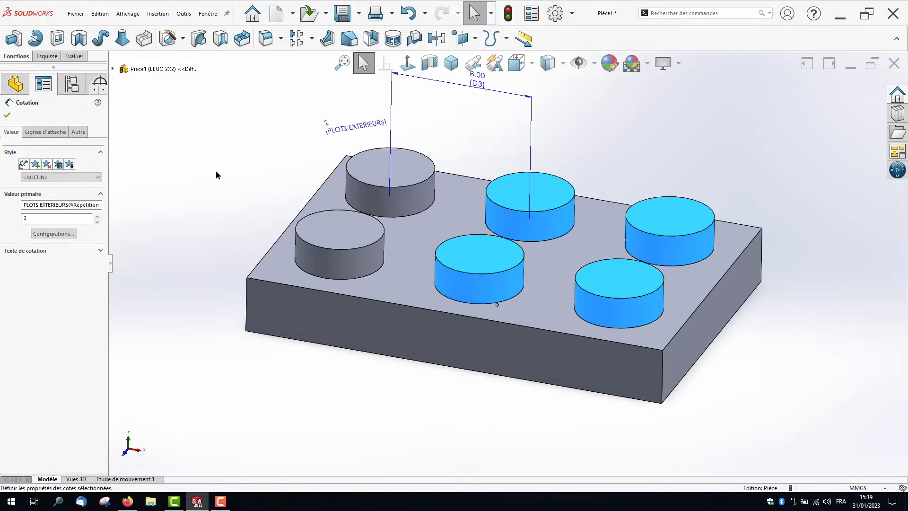
left_click(217, 174)
left_click(509, 15)
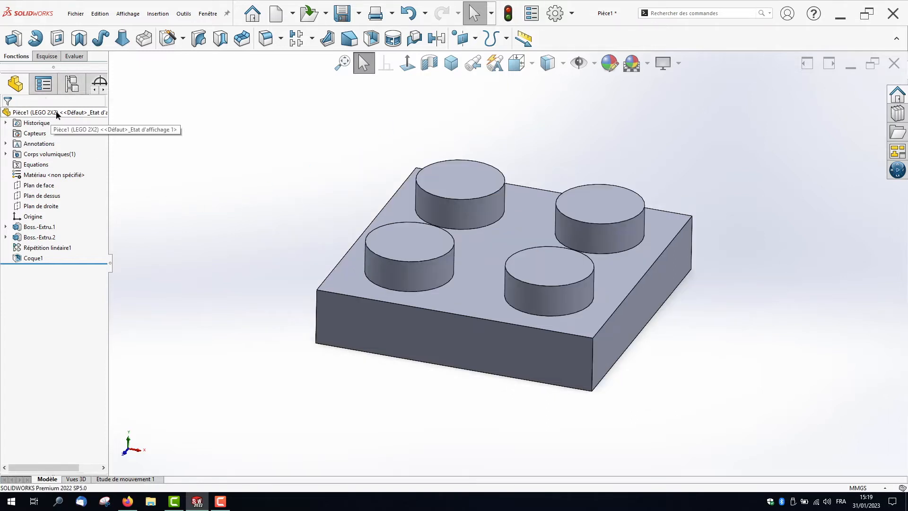
Make LEGO 3X2 the active configuration.
left_click(71, 84)
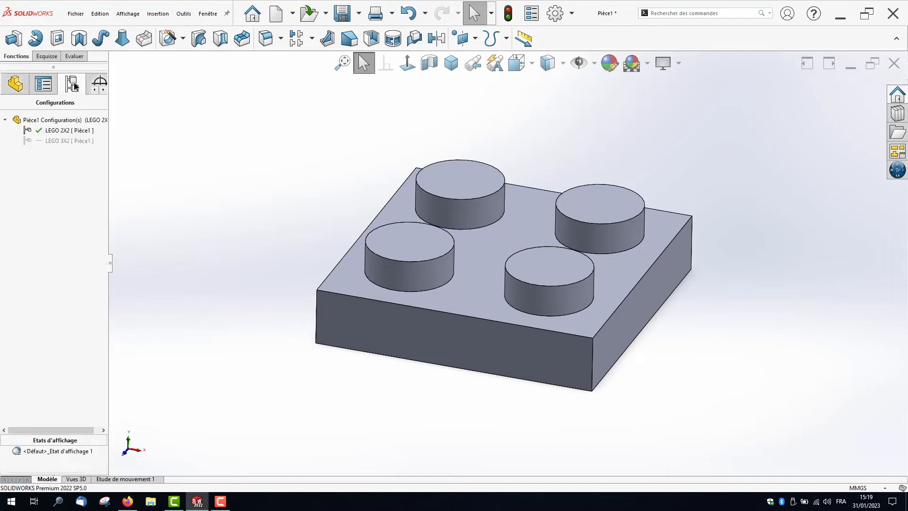
left_click_drag(54, 130, 61, 141)
double_click(51, 141)
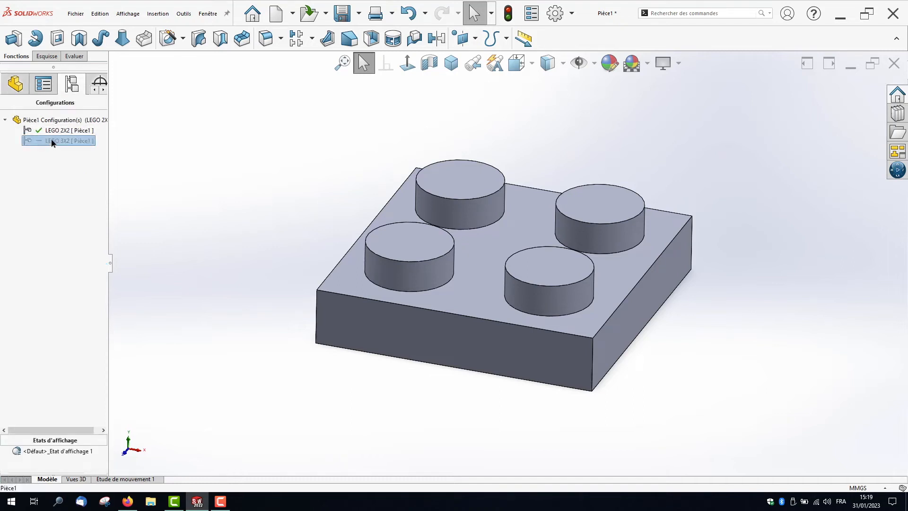
Set the linear pattern's PLOTS EXTERIEURS instance count to 3 for this configuration only (Cette configuration), and rebuild the part.
left_click(15, 85)
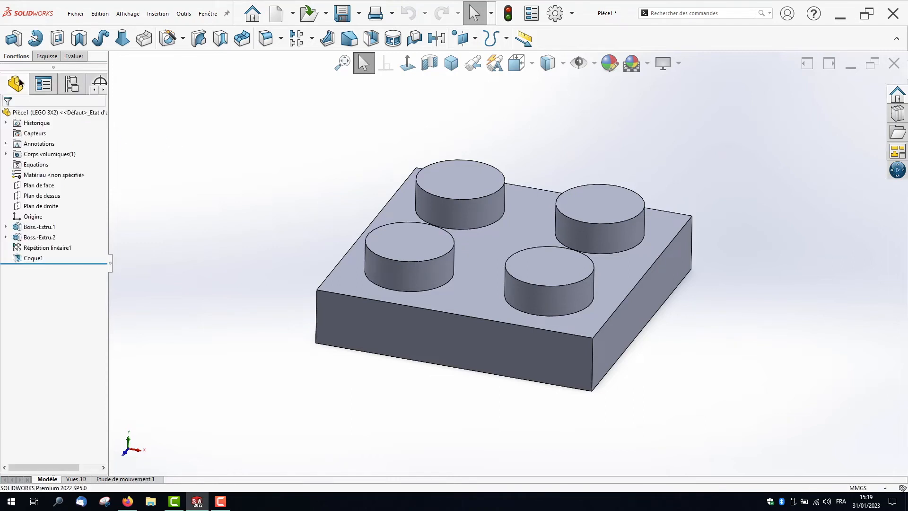
left_click(32, 248)
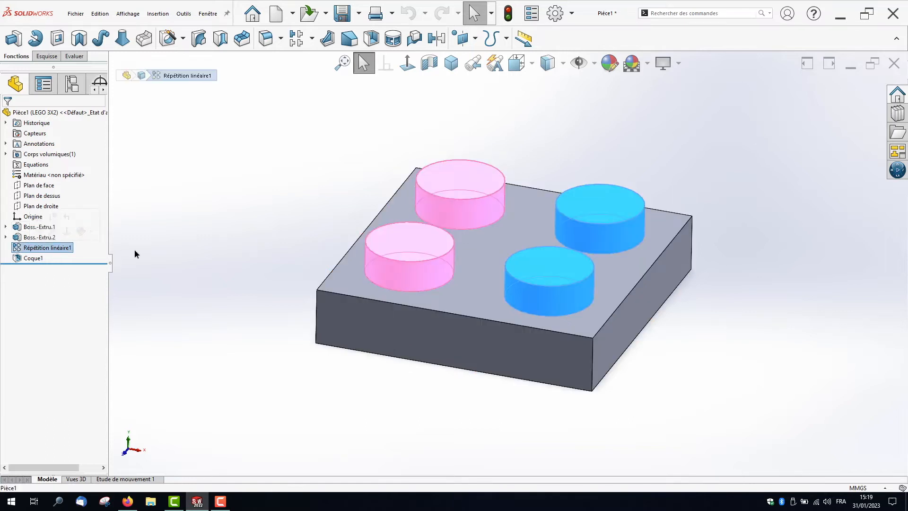
left_click(546, 296)
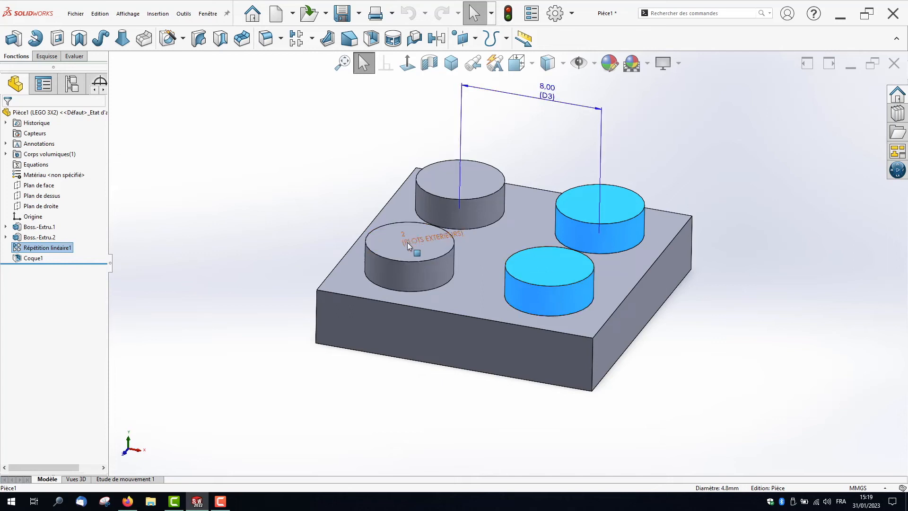
left_click_drag(407, 242, 341, 150)
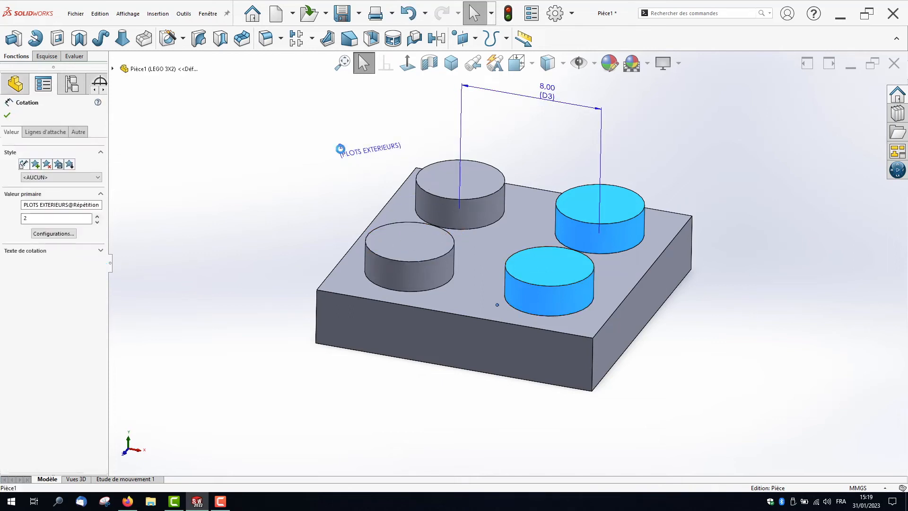
double_click(341, 149)
type("3")
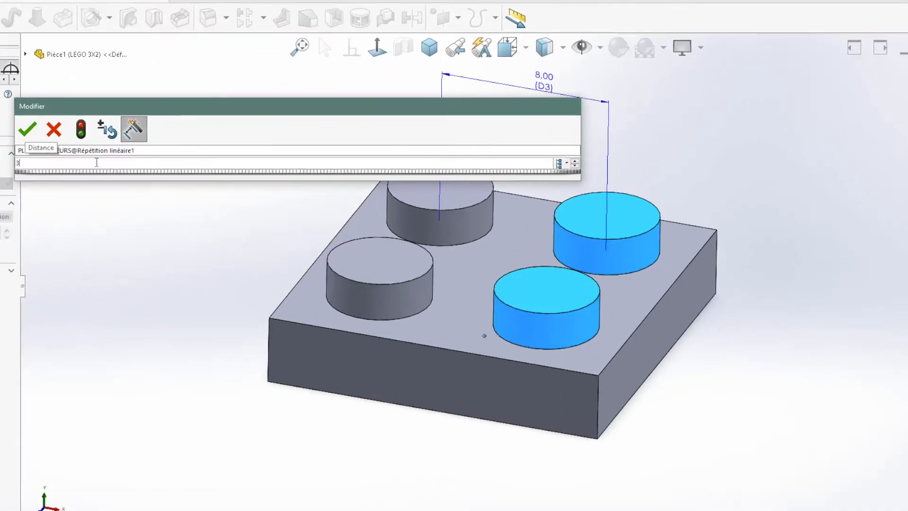
left_click(567, 163)
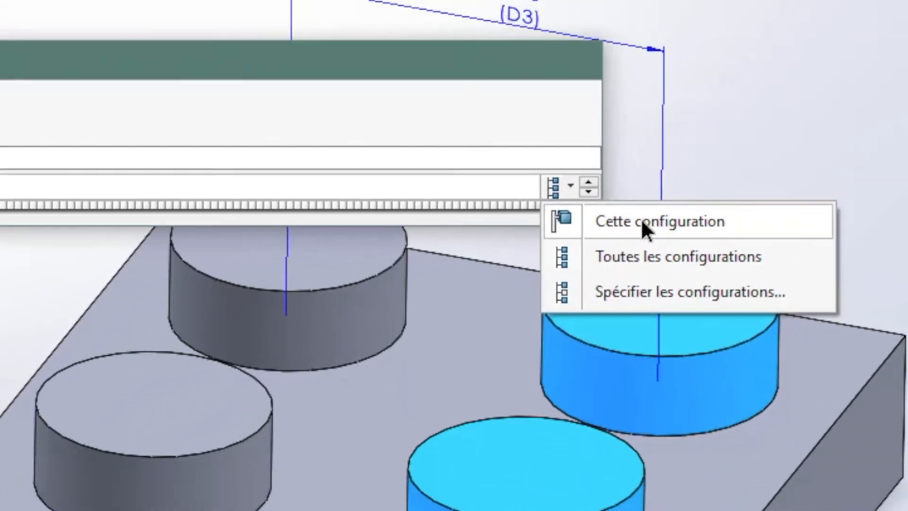
left_click(668, 245)
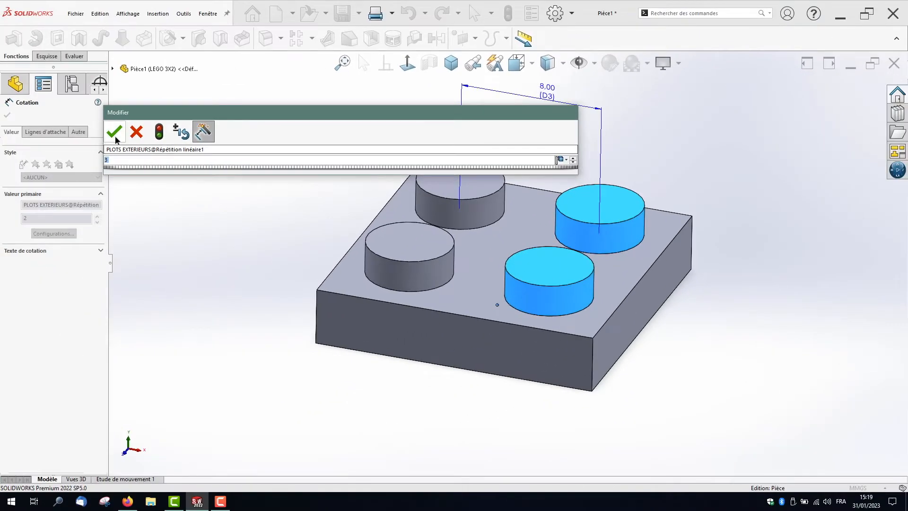
left_click(116, 139)
left_click(270, 180)
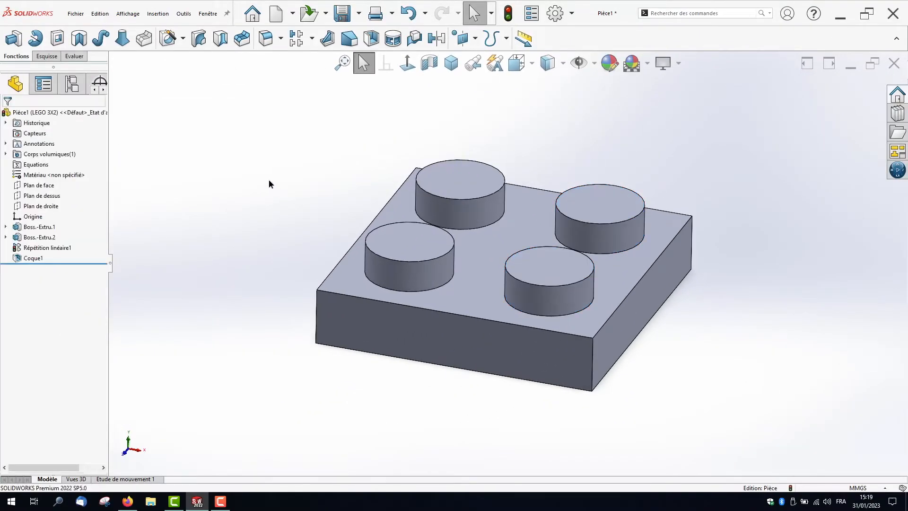
left_click(508, 13)
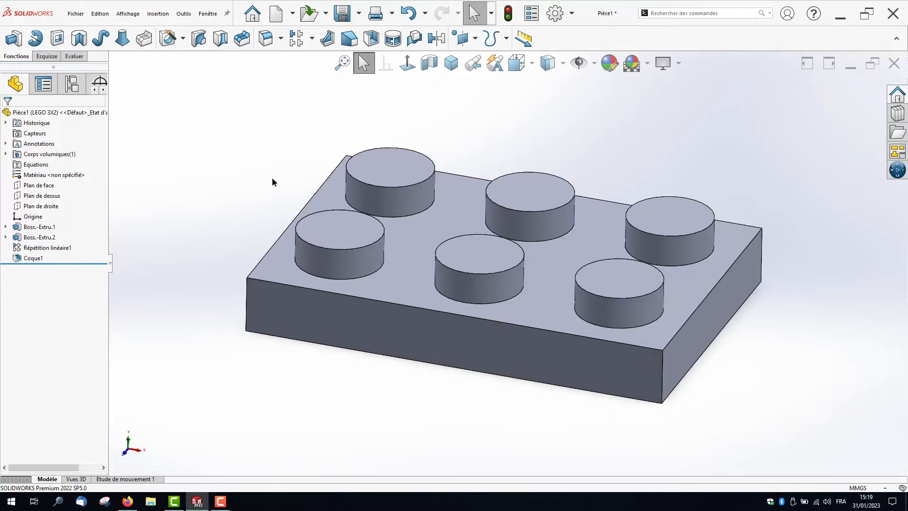
Switch the part back to the LEGO 2X2 configuration.
left_click(72, 84)
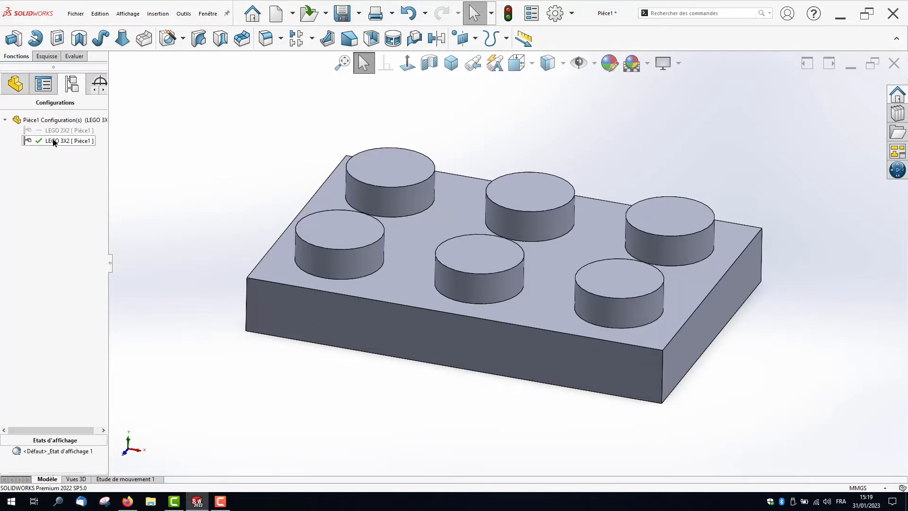
double_click(69, 130)
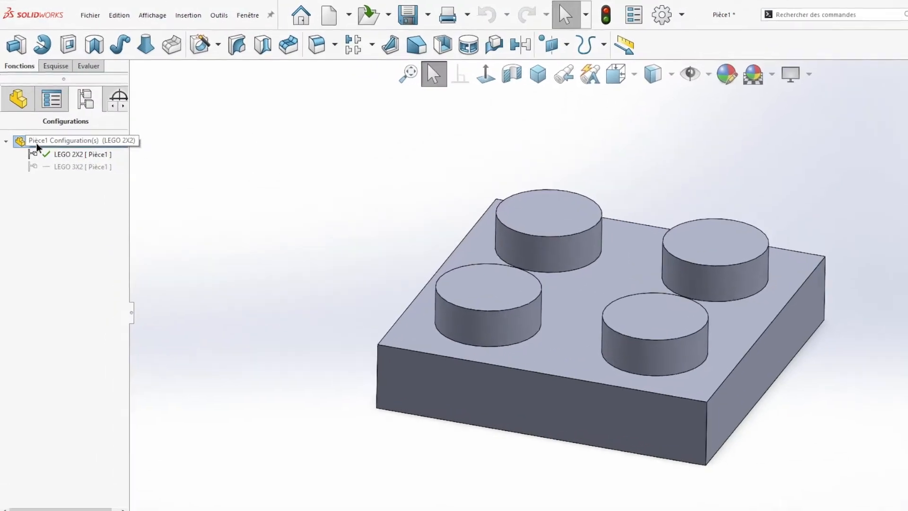
Add a configuration named LEGO 4X2 to the part, with the description LEGO 4X2.
right_click(31, 122)
left_click(122, 262)
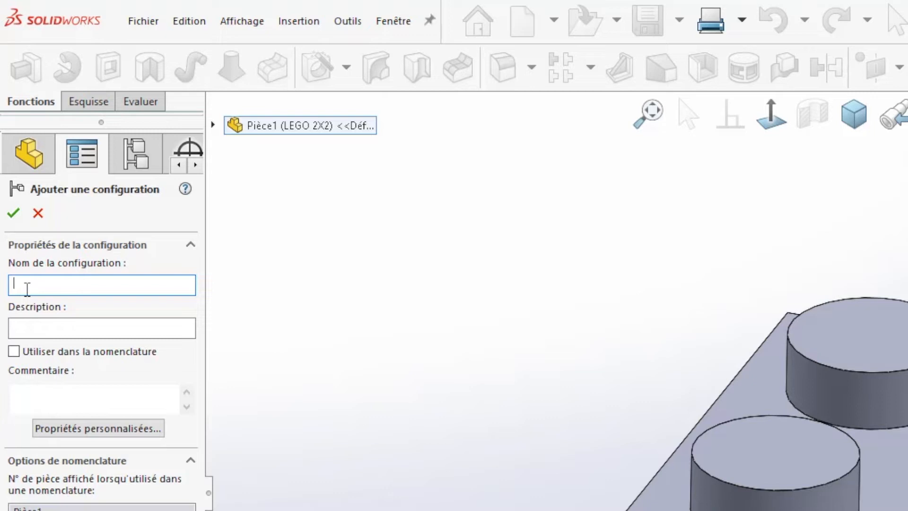
type("LEGO 4X2")
left_click(37, 333)
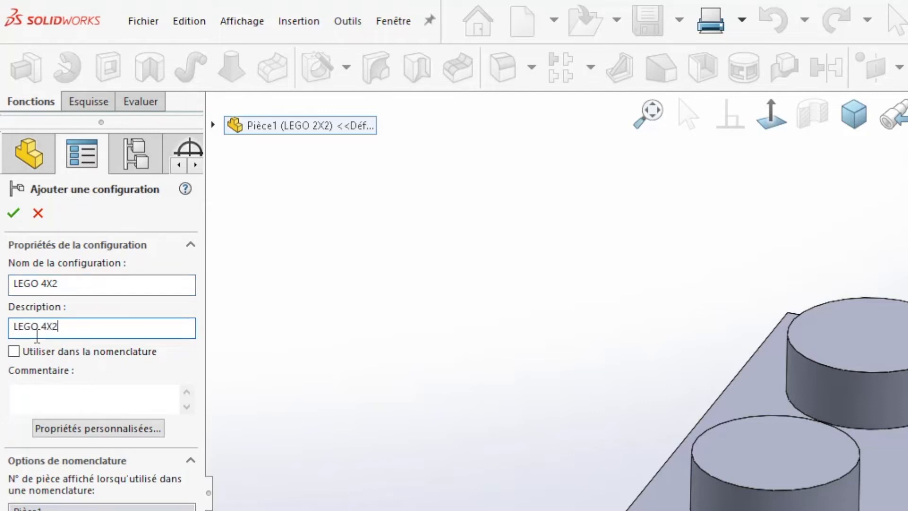
left_click(14, 213)
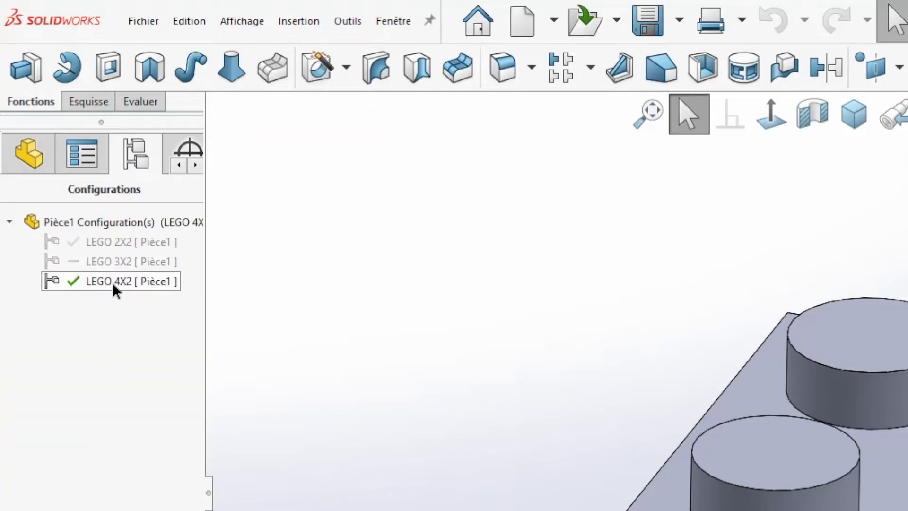
Set the linear pattern's PLOTS EXTERIEURS instance count to 4 for the LEGO 4X2 configuration only (Cette configuration), and rebuild the part.
left_click(21, 161)
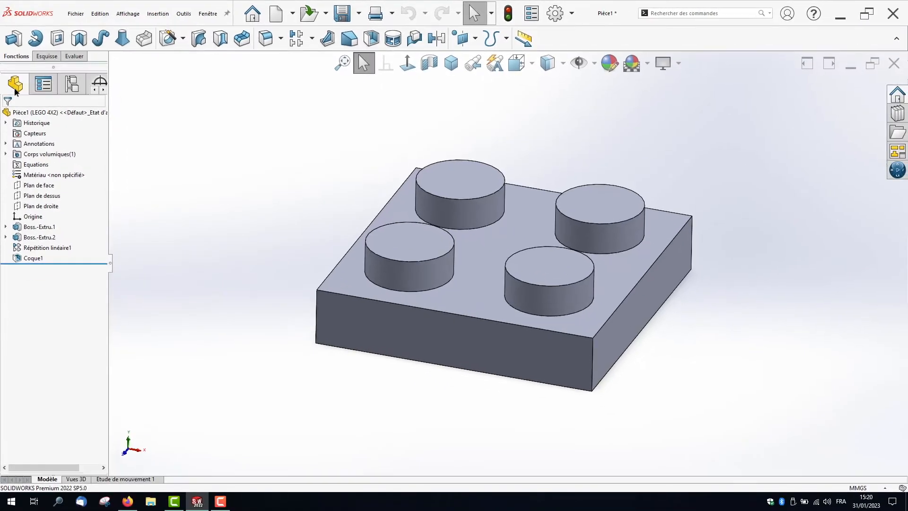
left_click(37, 249)
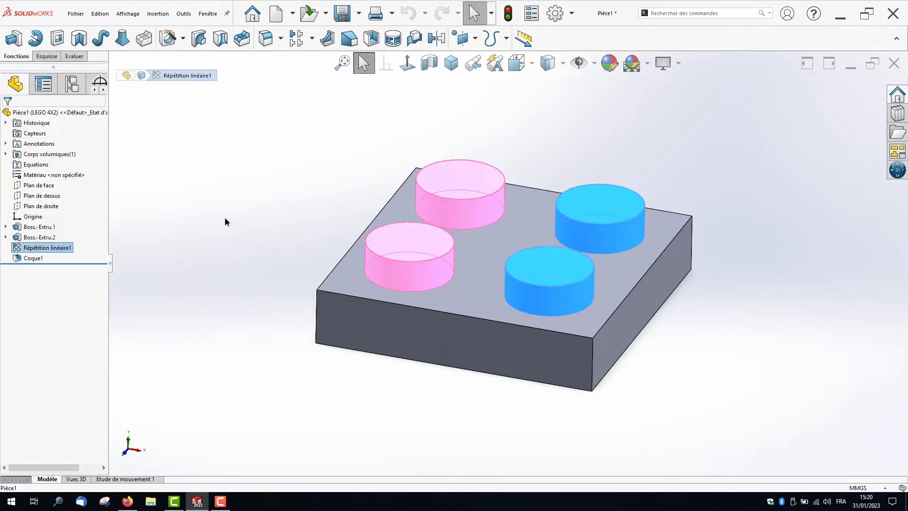
double_click(595, 232)
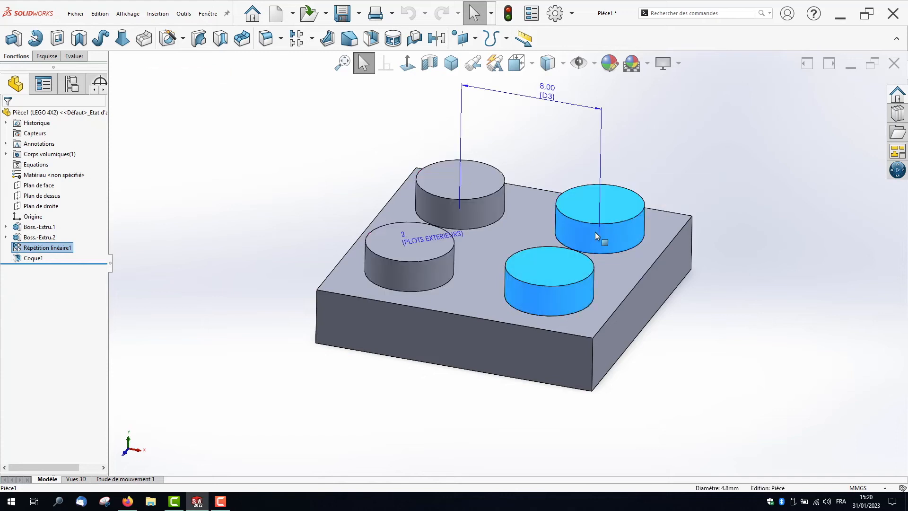
left_click_drag(410, 237, 345, 153)
double_click(344, 151)
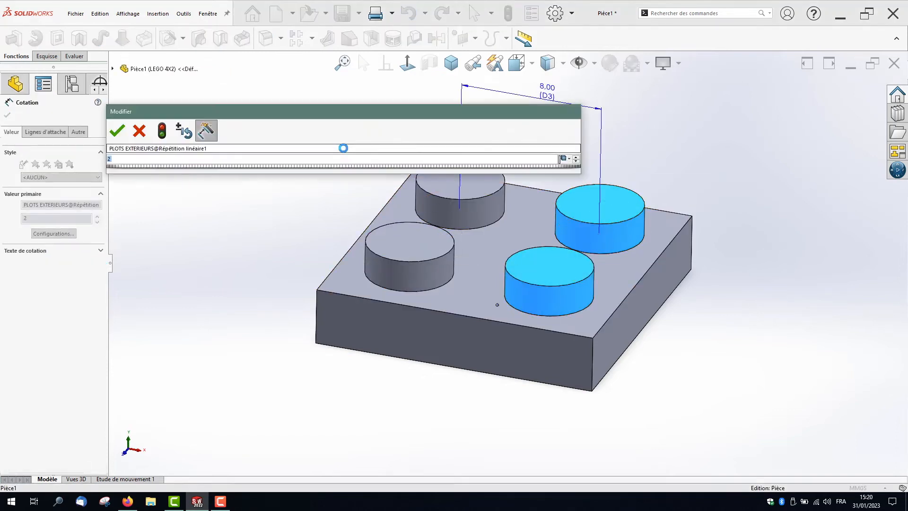
type("4")
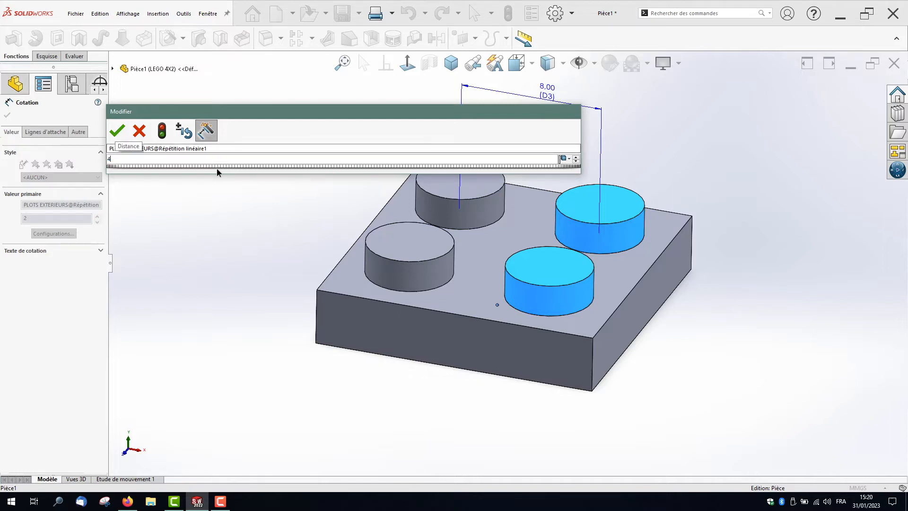
left_click(568, 159)
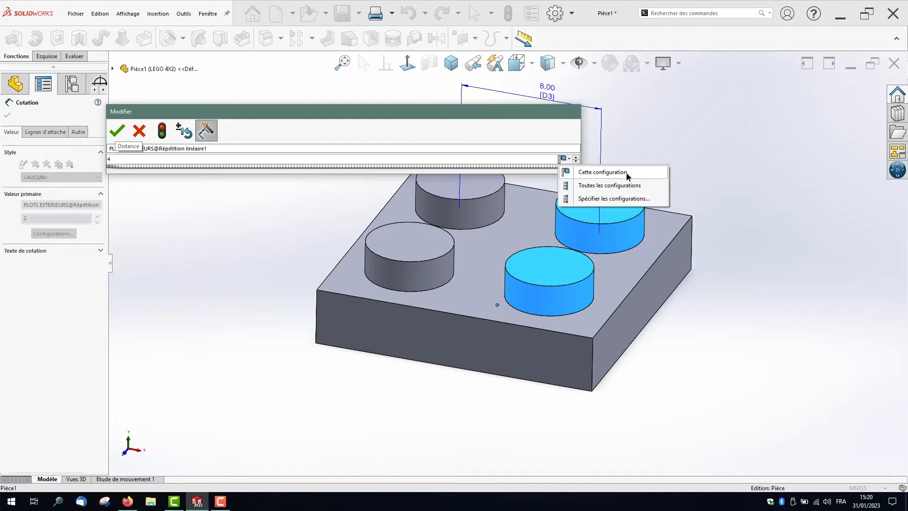
left_click(602, 173)
left_click(117, 130)
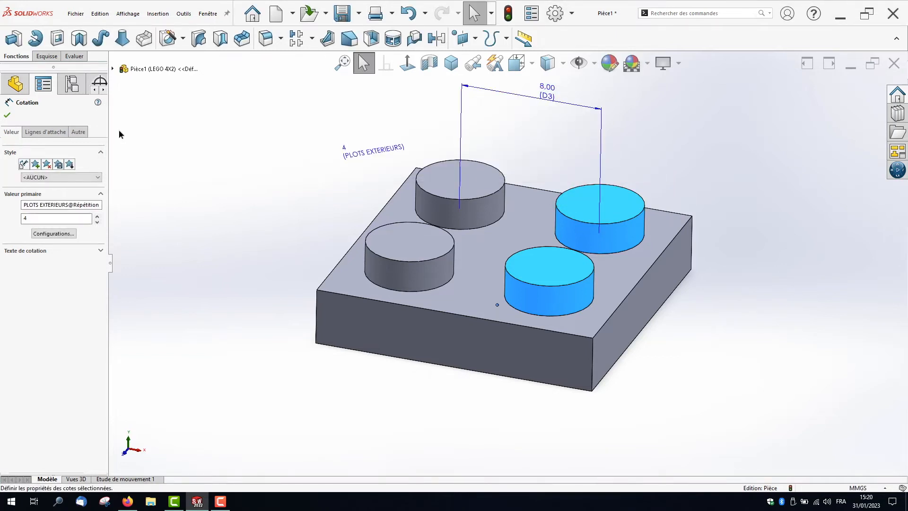
left_click(219, 151)
left_click(509, 14)
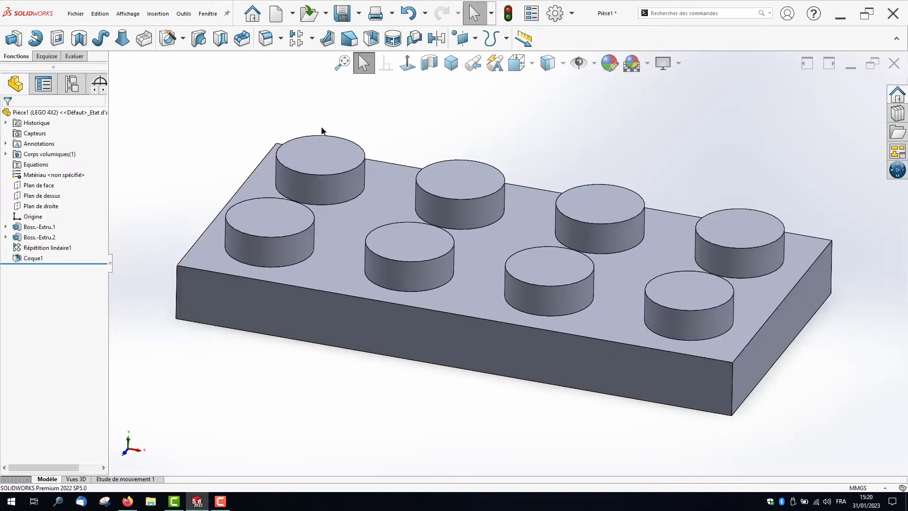
Activate LEGO 2X2, LEGO 3X2 and LEGO 4X2 one after another to check the stud layout of each configuration.
left_click(72, 85)
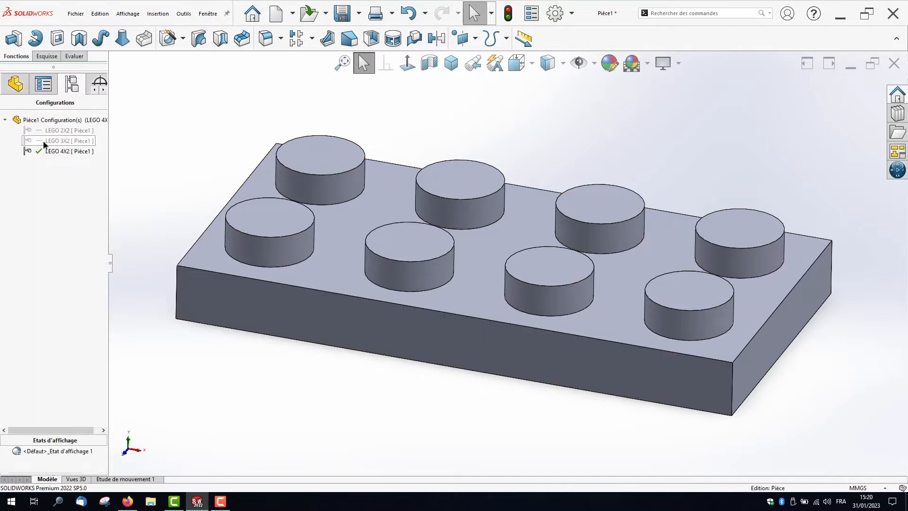
double_click(50, 130)
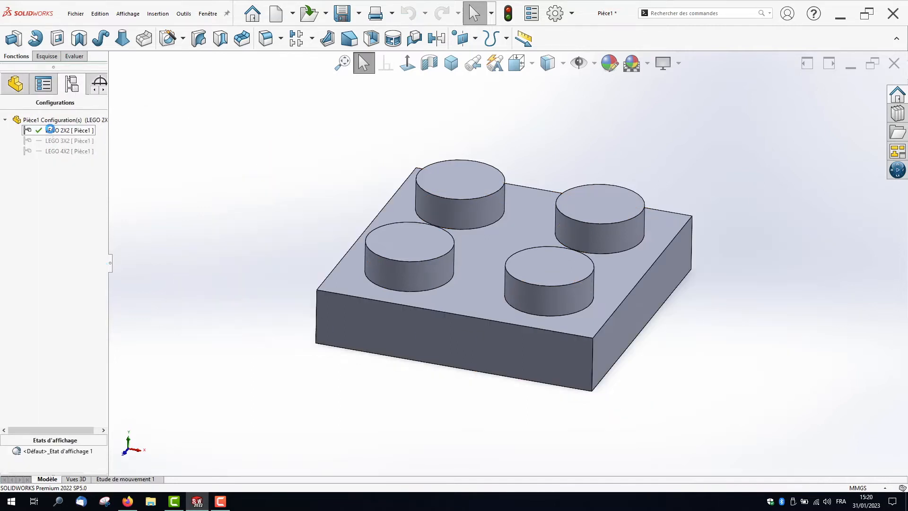
double_click(53, 141)
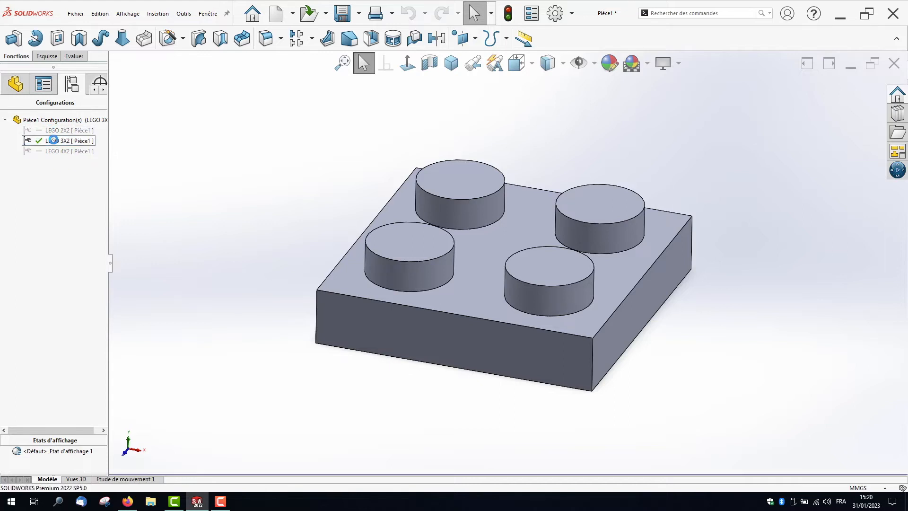
double_click(52, 150)
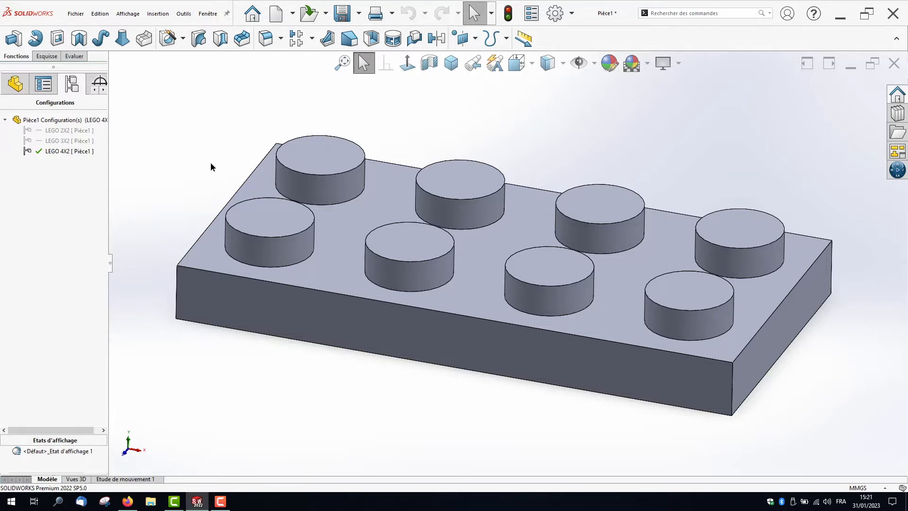
Add a configuration named LEGO 6X2 to the part, with the description LEGO 6X2.
left_click(38, 122)
right_click(38, 122)
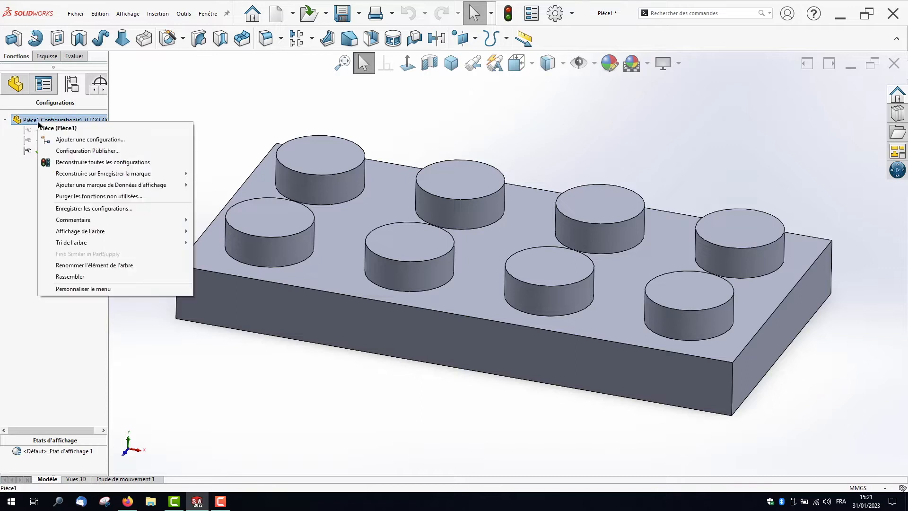
left_click(60, 139)
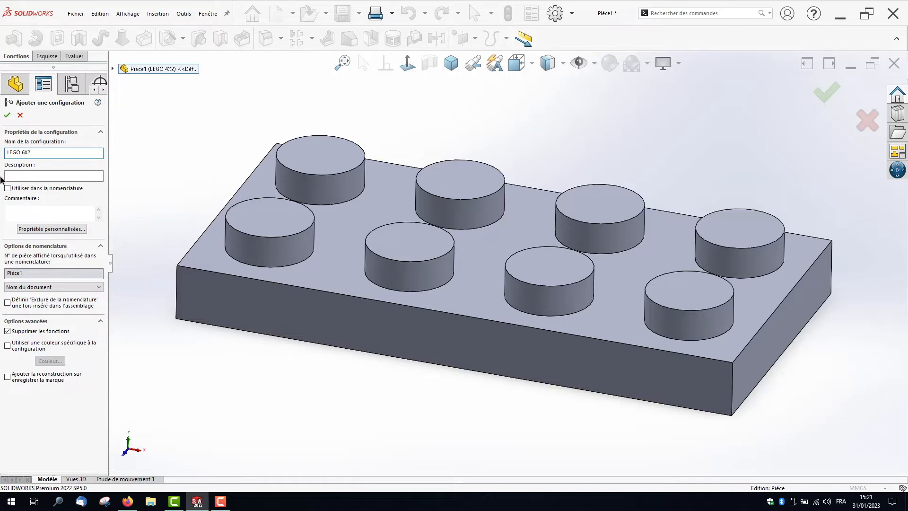
left_click(19, 174)
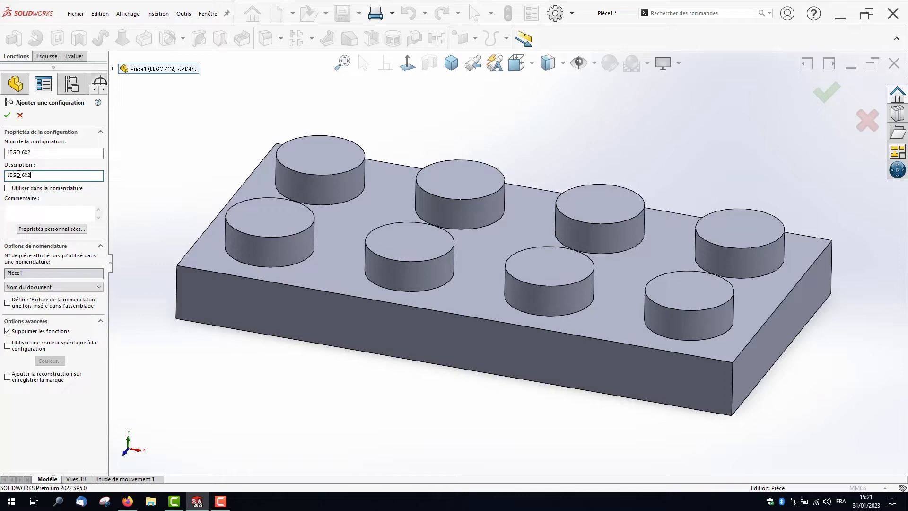
type("LEGO 6X2")
left_click(7, 114)
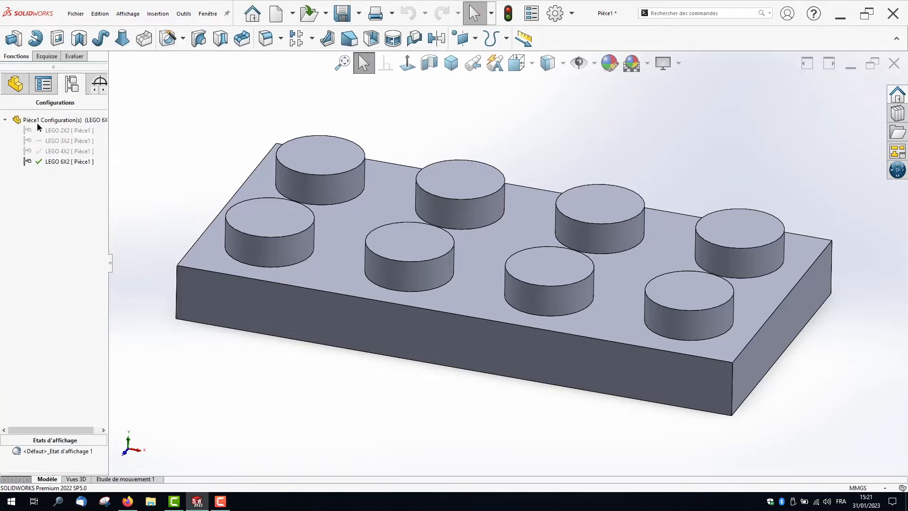
Set the linear pattern's PLOTS EXTERIEURS instance count to 6 for the LEGO 6X2 configuration only (Cette configuration), and rebuild the part.
left_click(22, 90)
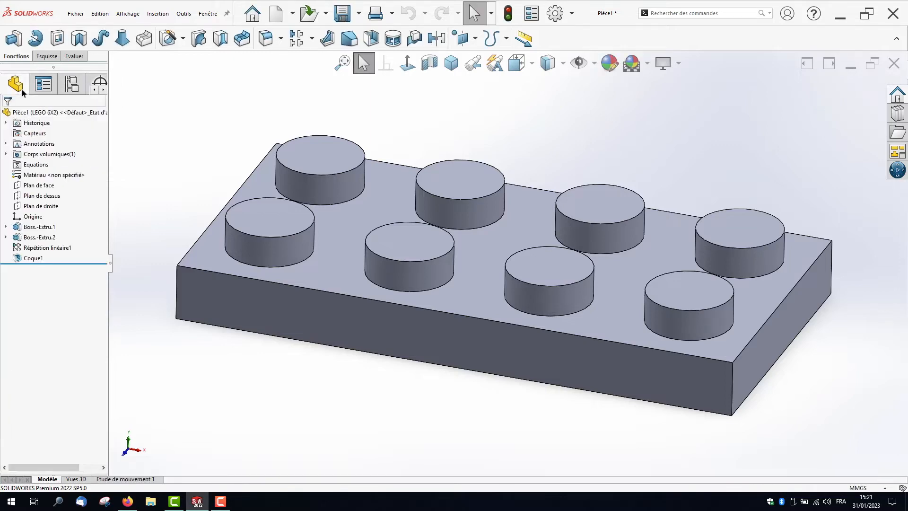
left_click(44, 248)
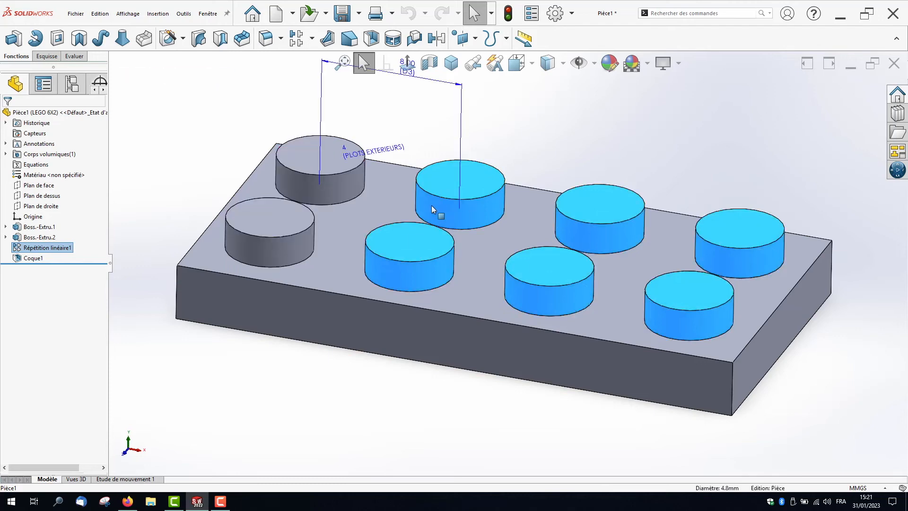
left_click_drag(355, 161, 360, 101)
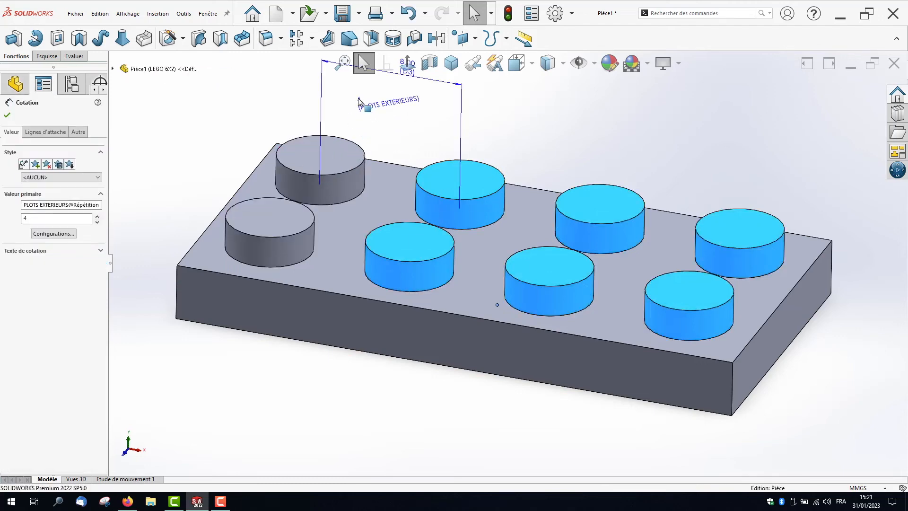
double_click(359, 102)
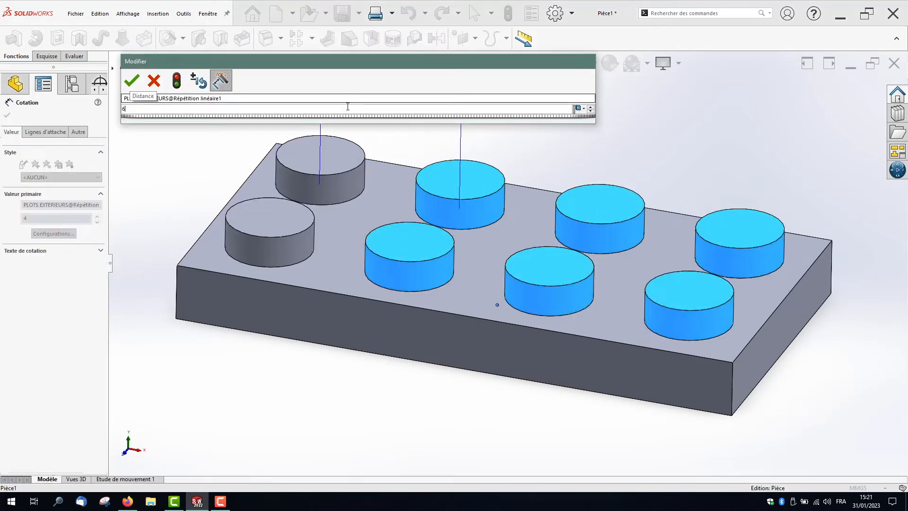
left_click(579, 108)
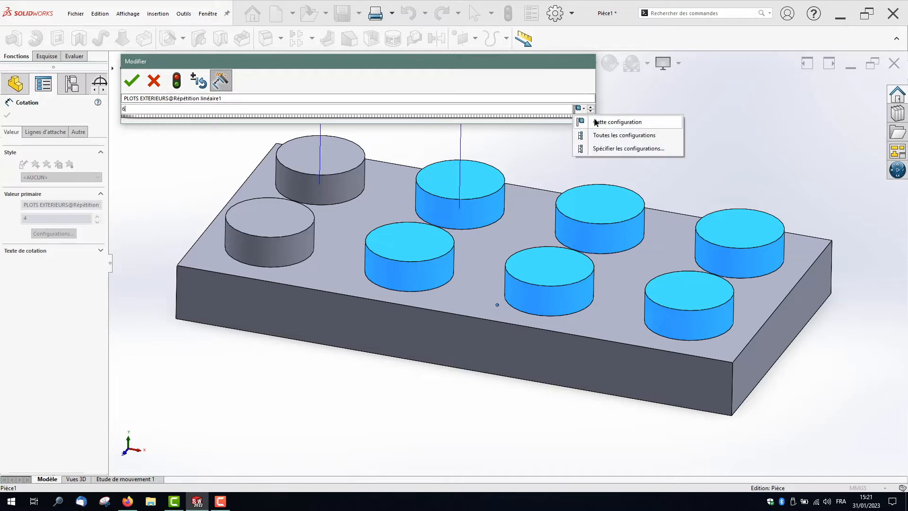
left_click(595, 121)
left_click(133, 81)
left_click(169, 124)
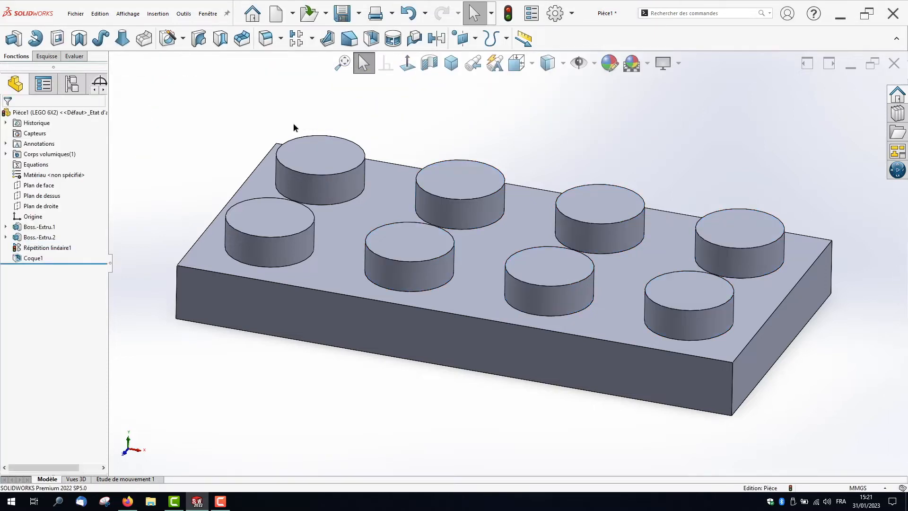
left_click(509, 14)
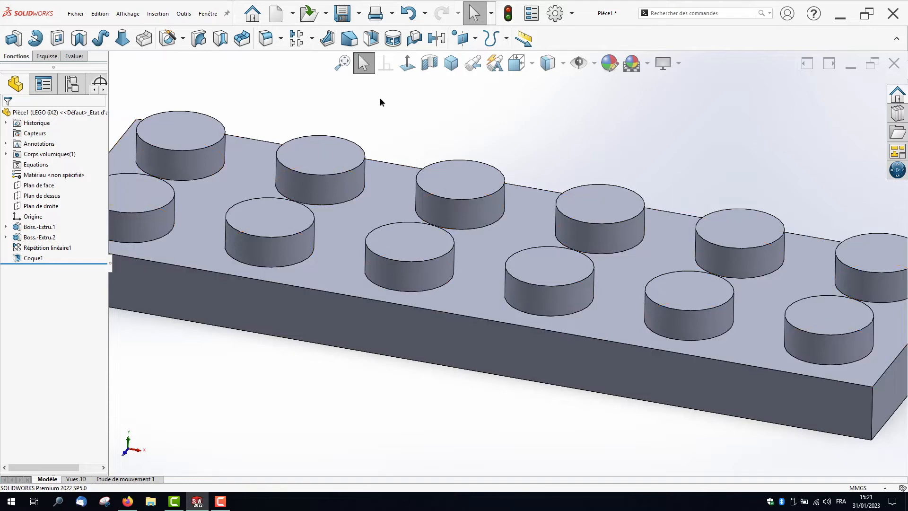
key("f")
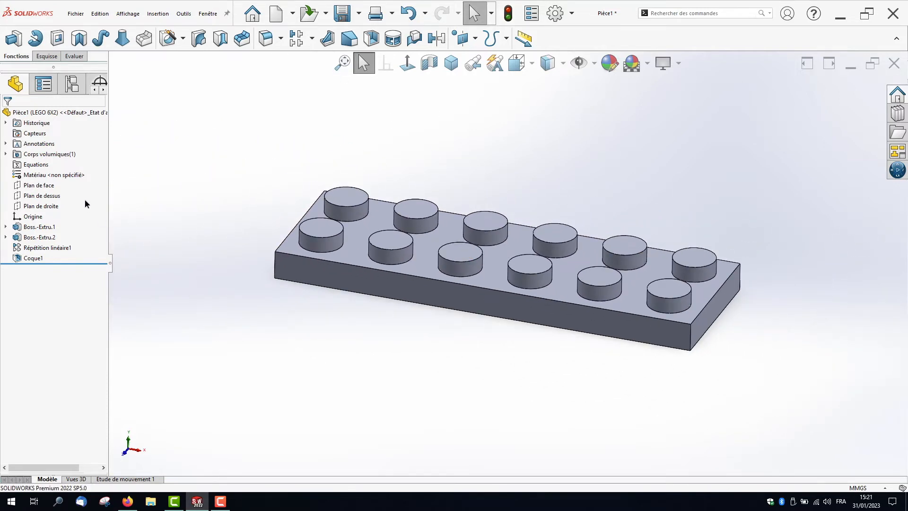
Compare all four configurations by activating LEGO 2X2, LEGO 3X2, LEGO 4X2 and LEGO 6X2 in turn.
left_click(72, 84)
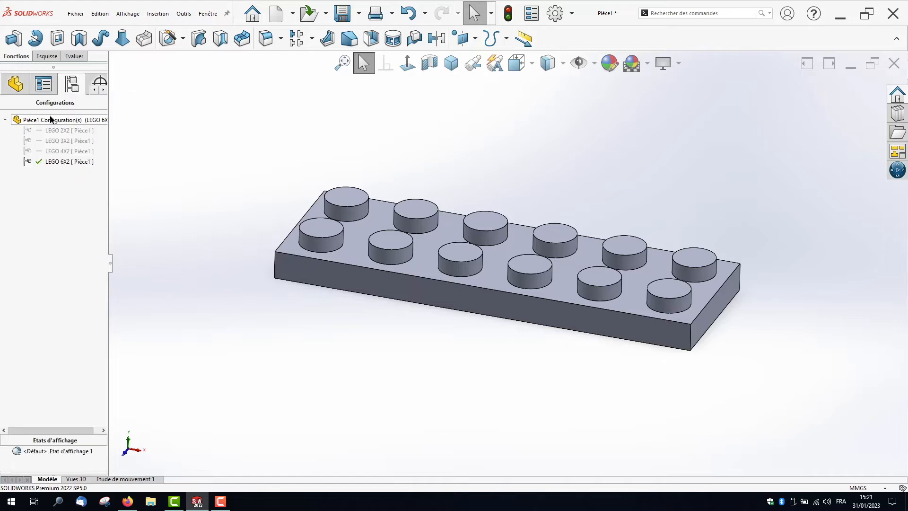
double_click(52, 131)
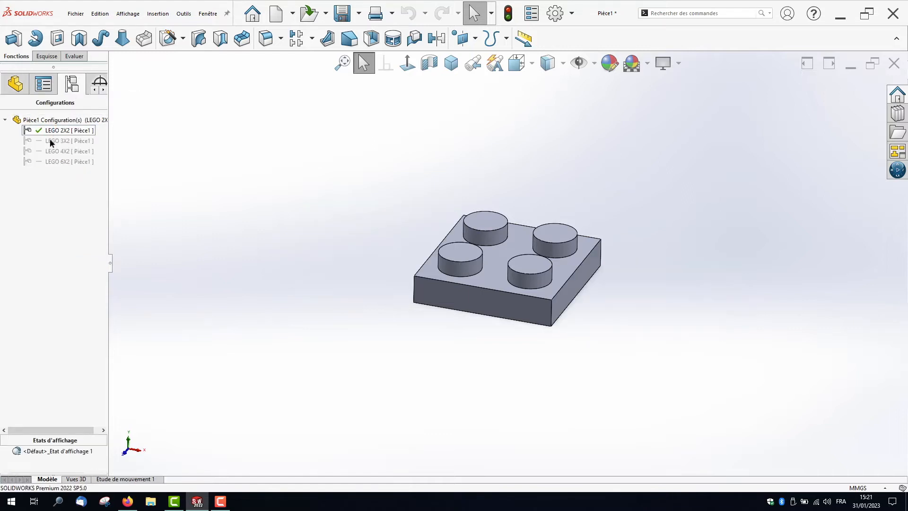
double_click(53, 141)
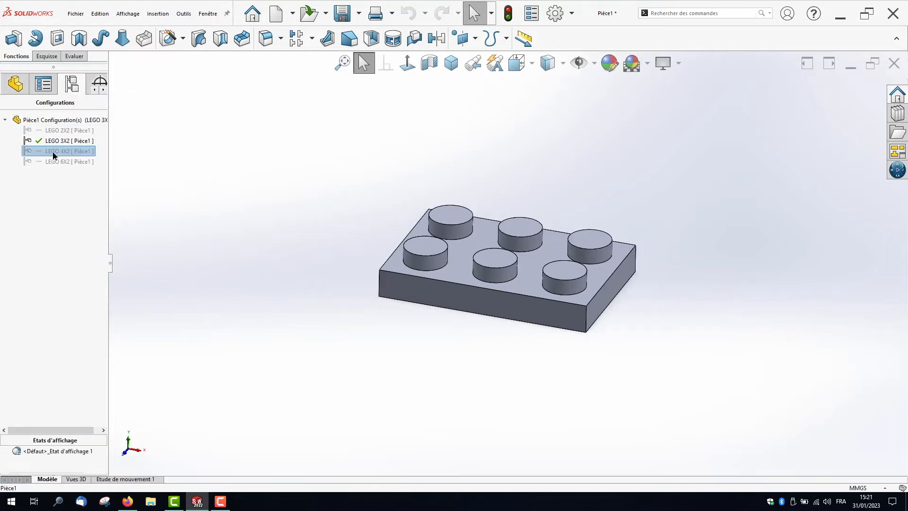
double_click(53, 151)
double_click(53, 161)
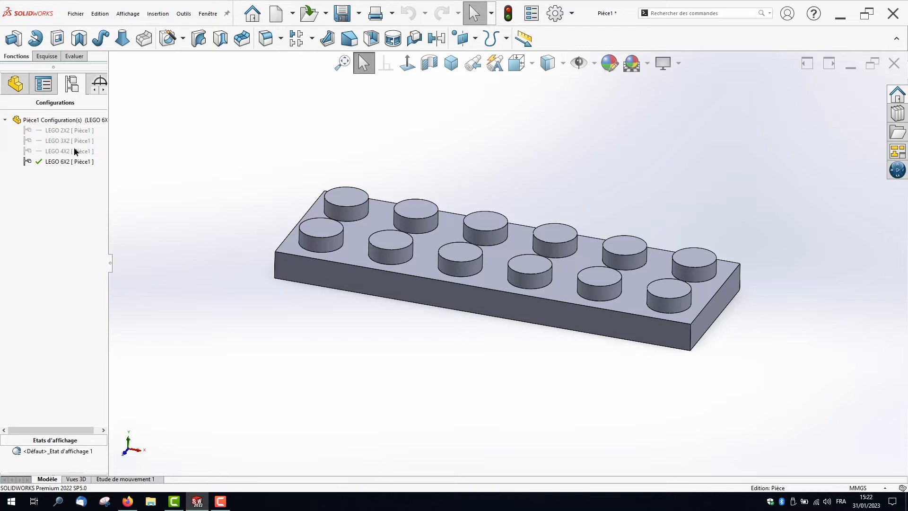
With LEGO 2X2 active, sketch a circle of about 4 mm radius on the shell's inner face, centred about 2.4 mm horizontally from the origin.
double_click(48, 135)
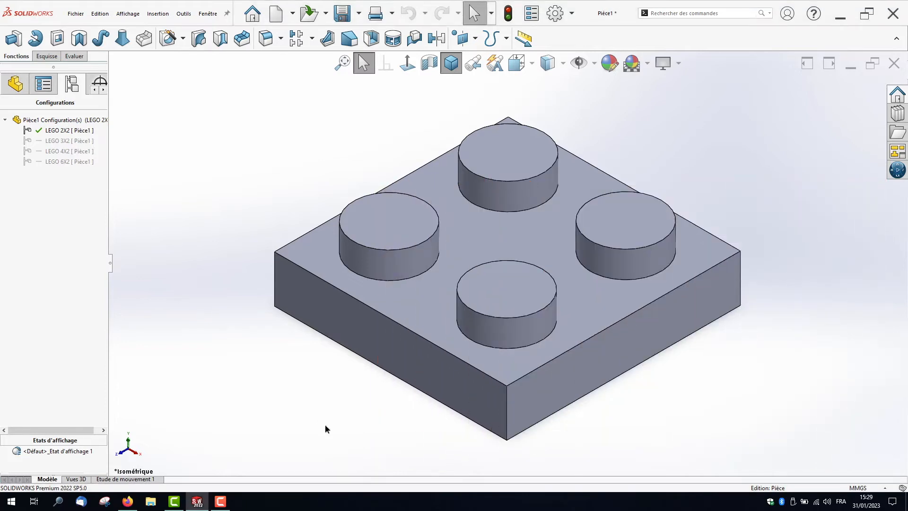
middle_click_drag(325, 426, 523, 258)
left_click(522, 259)
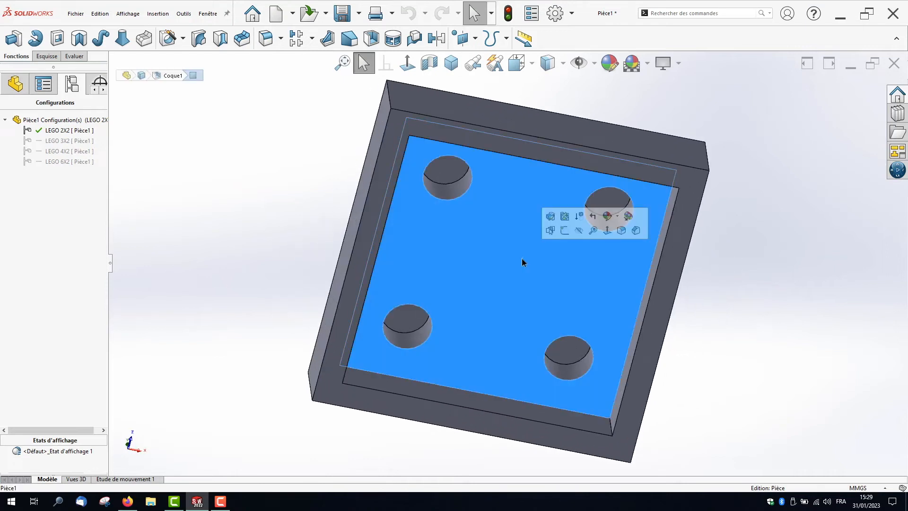
left_click(564, 230)
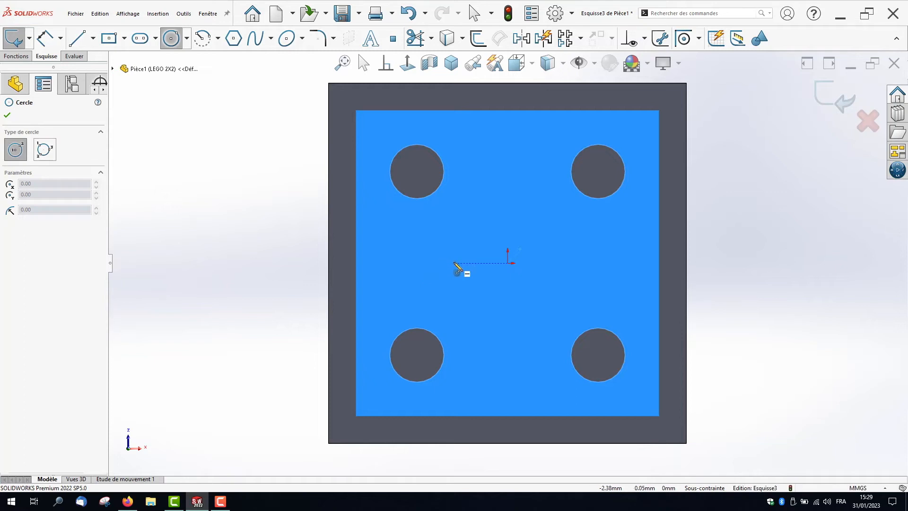
left_click_drag(454, 263, 499, 342)
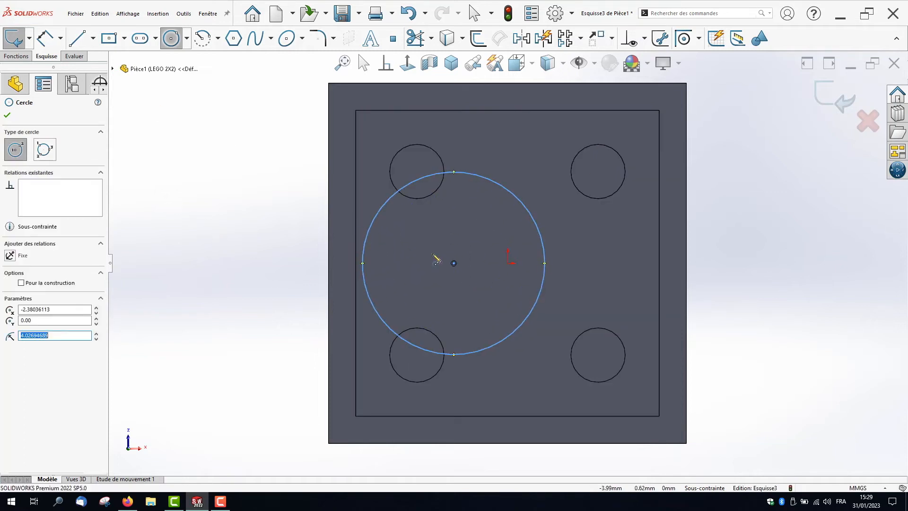
Sketch a concentric inner circle of about 3.2 mm radius, and dimension the circles' shared centre 7.9 mm horizontally from the plate's left outer edge.
left_click_drag(454, 263, 470, 334)
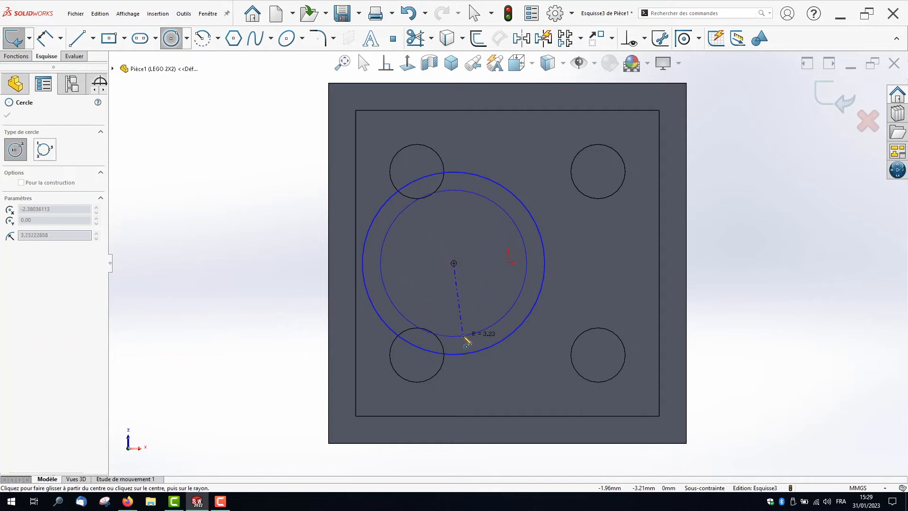
left_click(42, 41)
left_click(378, 216)
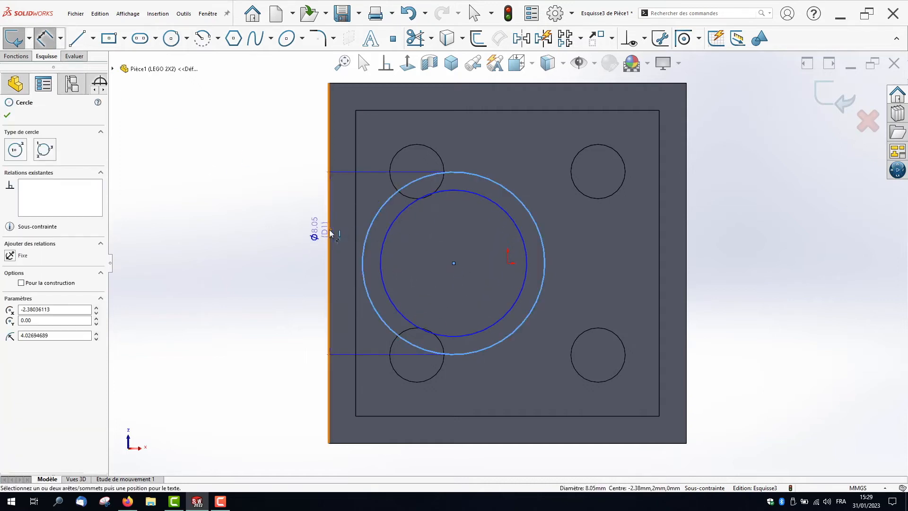
left_click(329, 231)
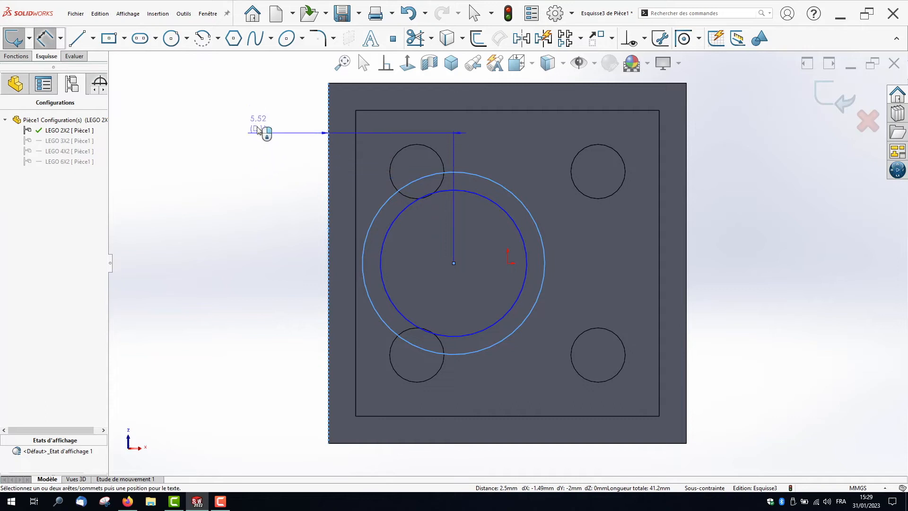
left_click(259, 133)
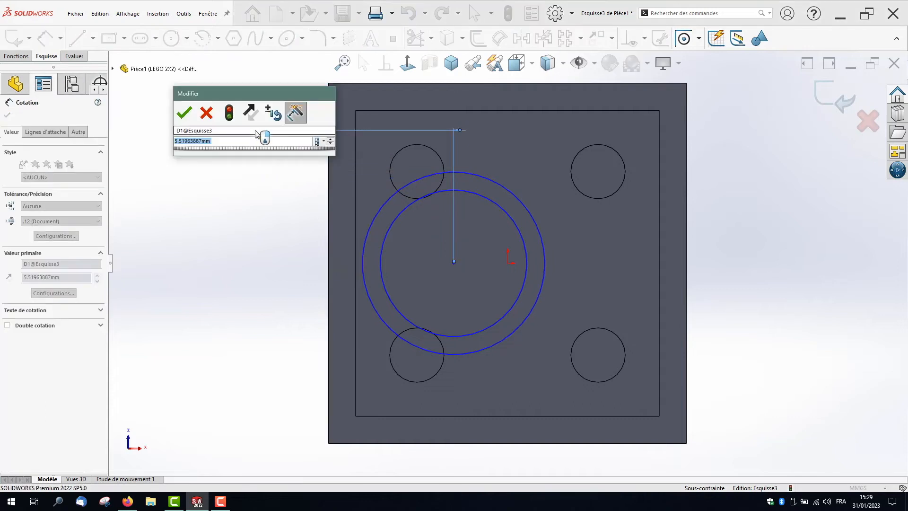
type("7.9")
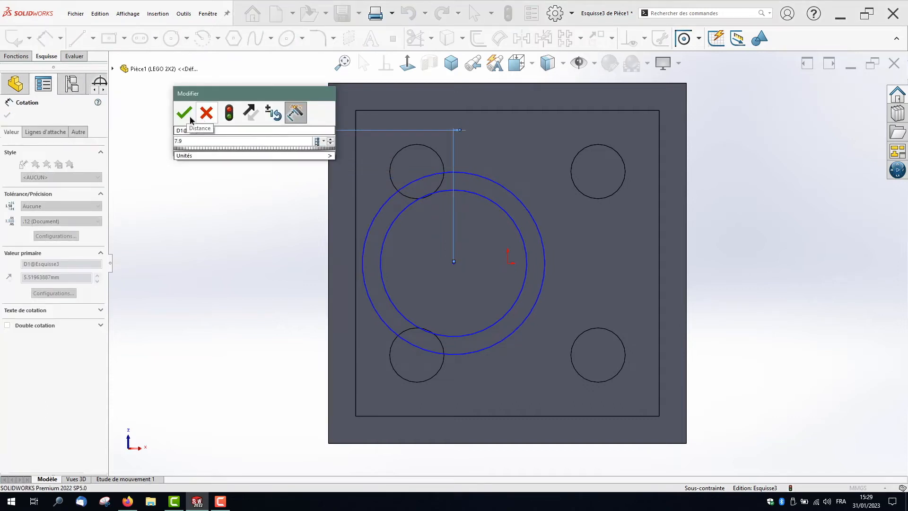
left_click(191, 119)
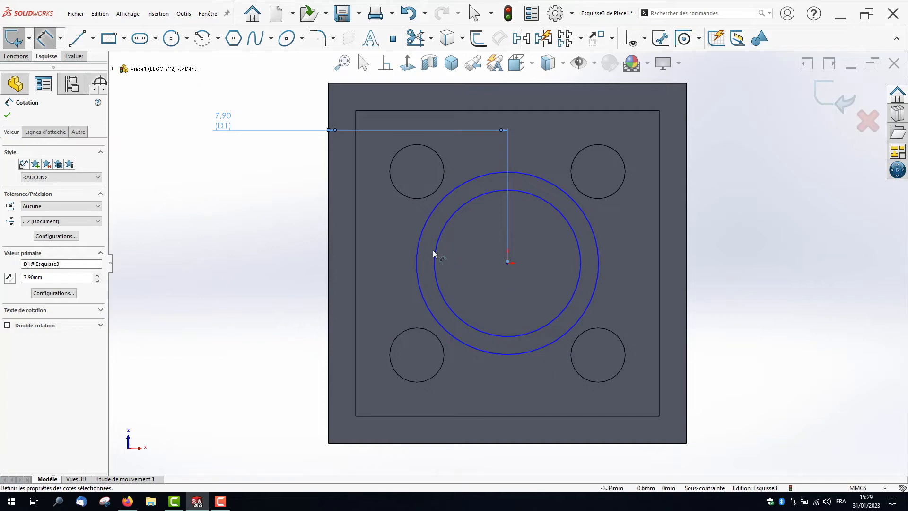
Dimension the circles' shared centre 7.9 mm vertically from the plate's lower outer edge.
left_click(425, 225)
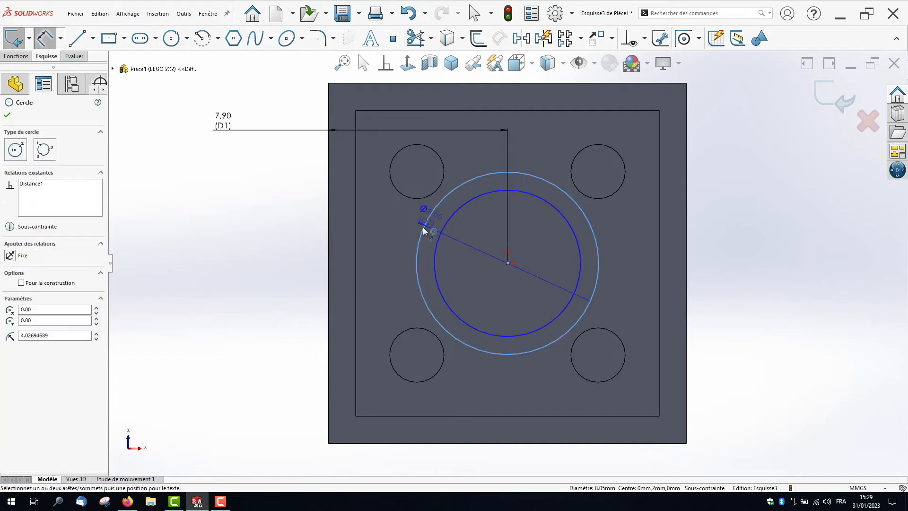
left_click(380, 430)
left_click(266, 350)
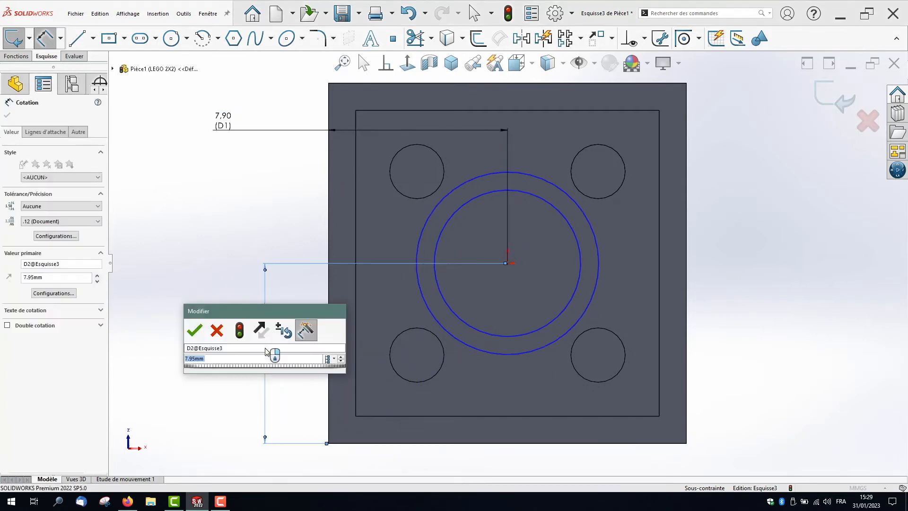
type("7.9")
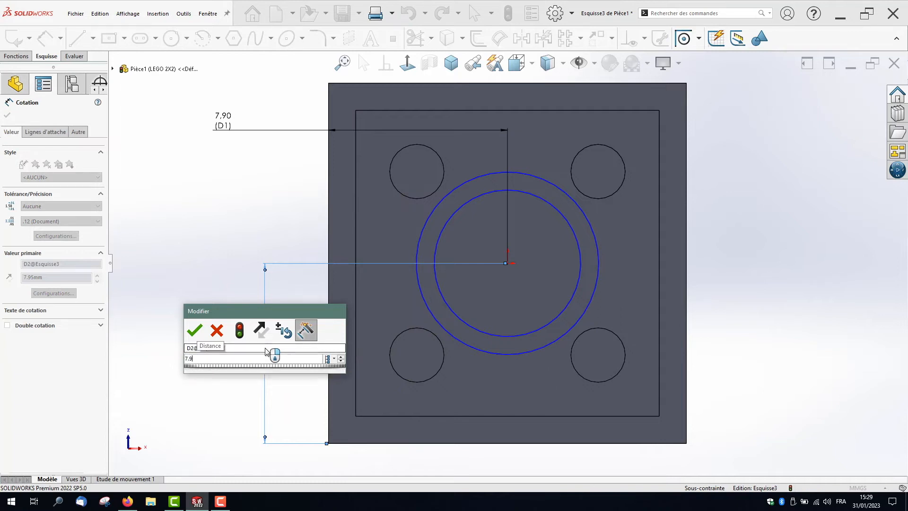
key("Return")
left_click(229, 216)
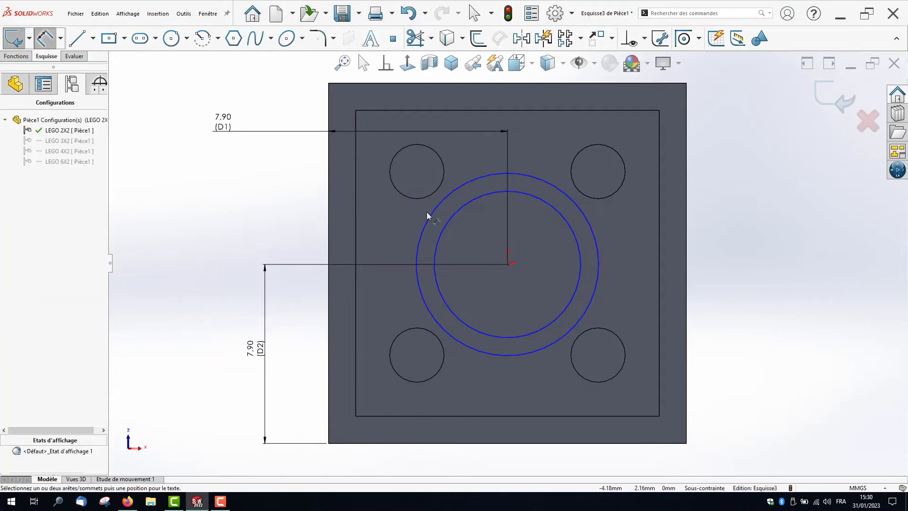
Set the outer circle's diameter to 6.51 mm.
left_click(597, 232)
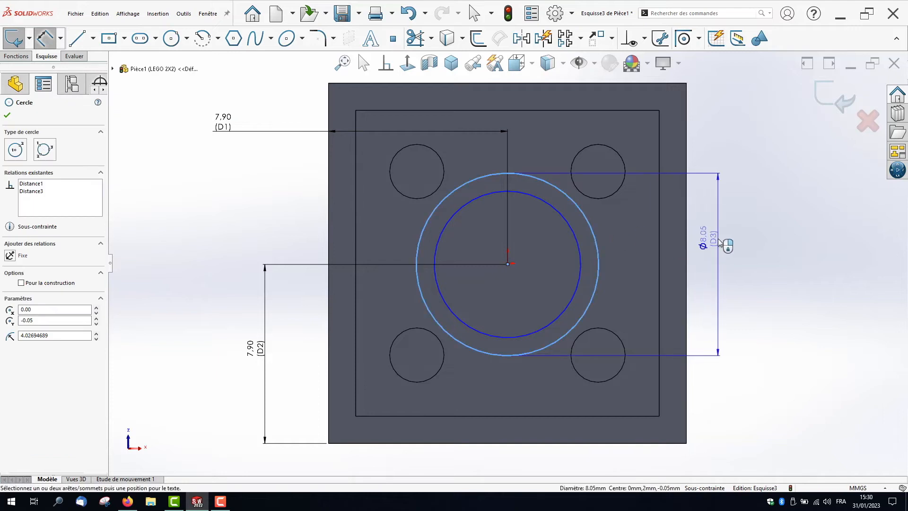
left_click(752, 258)
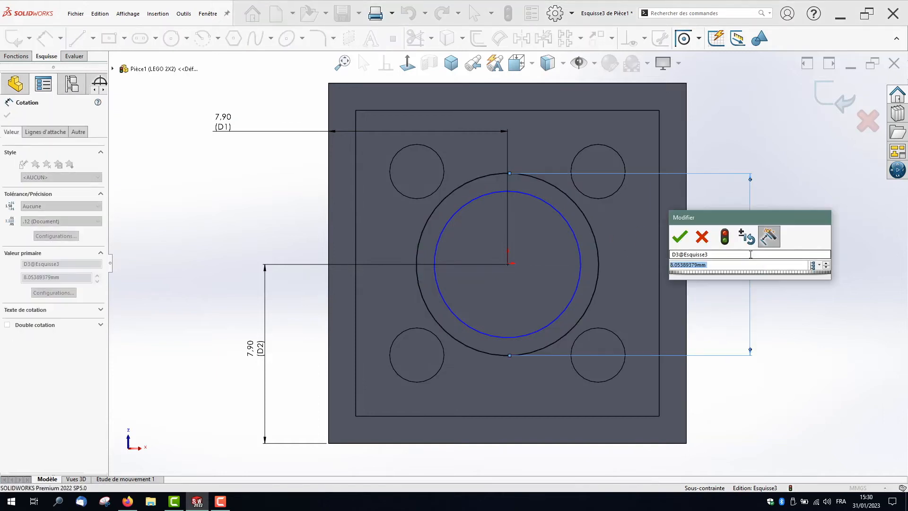
type("6.51")
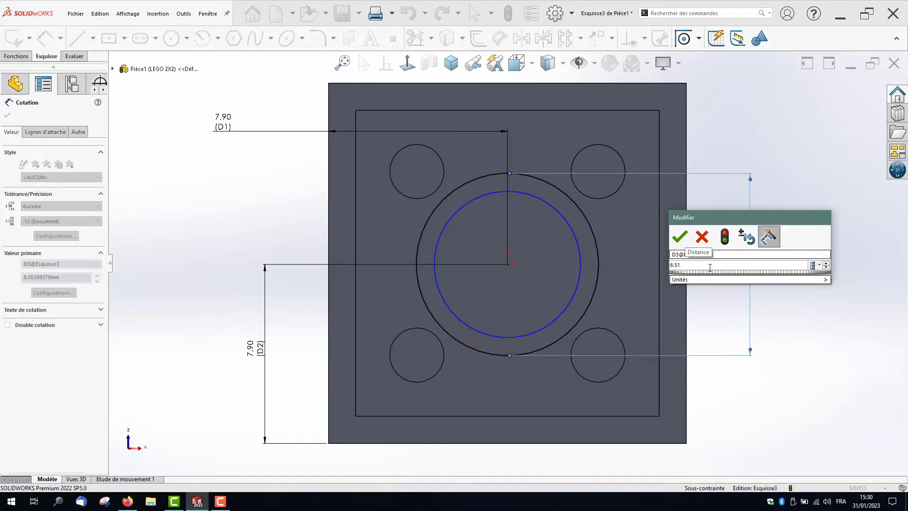
left_click(680, 236)
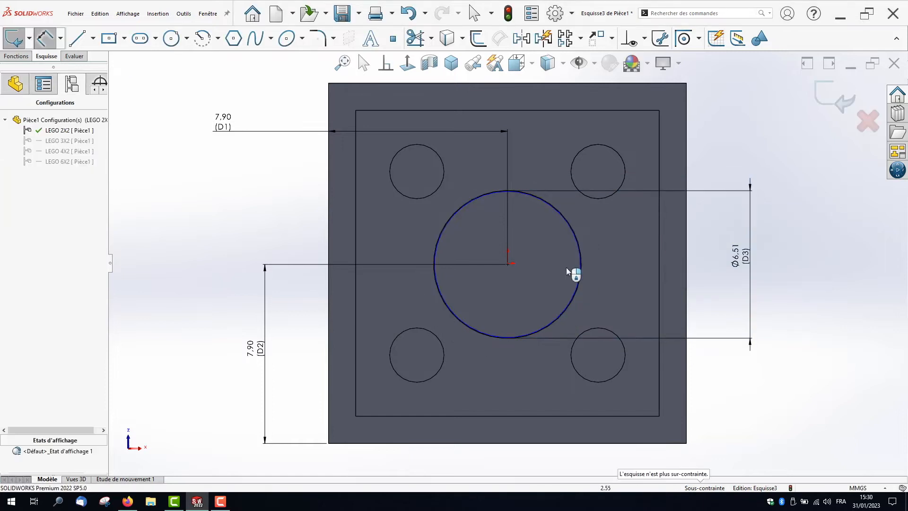
Set the inner circle's diameter to 4.8 mm.
scroll(566, 268, "down", 3)
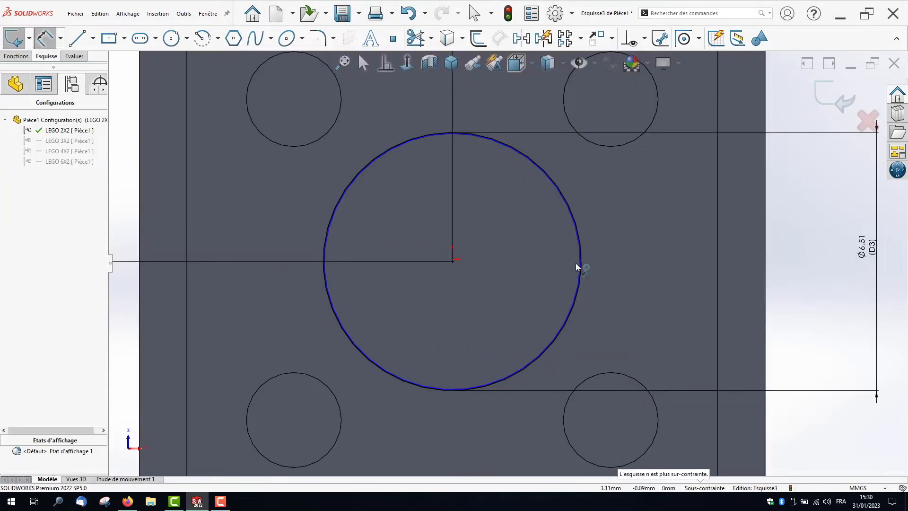
left_click(578, 263)
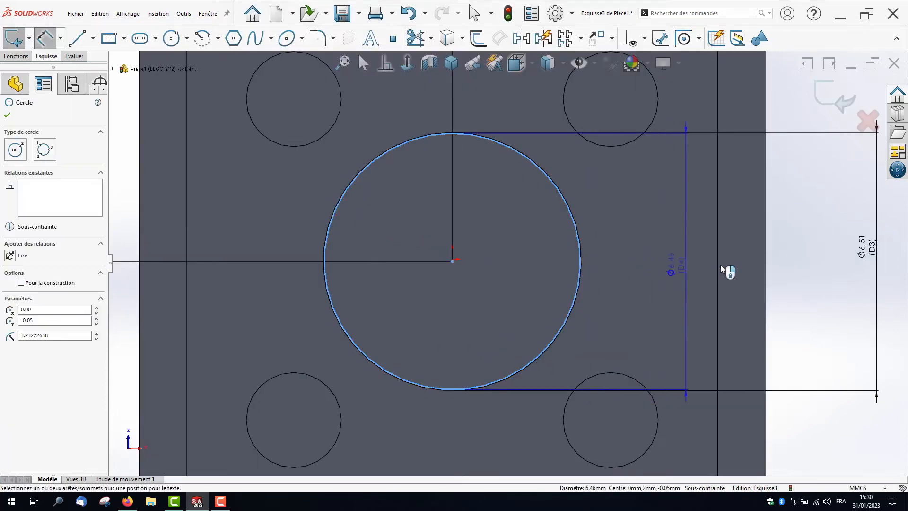
left_click(815, 263)
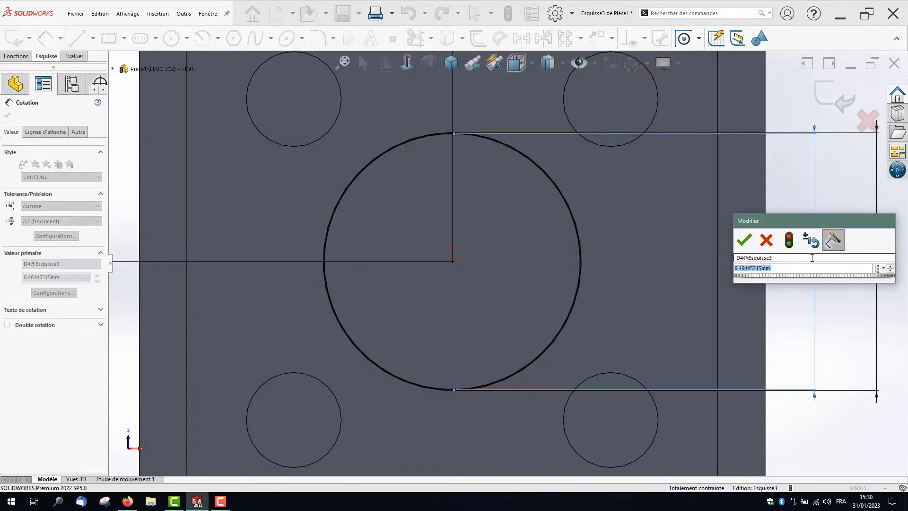
type("4.8")
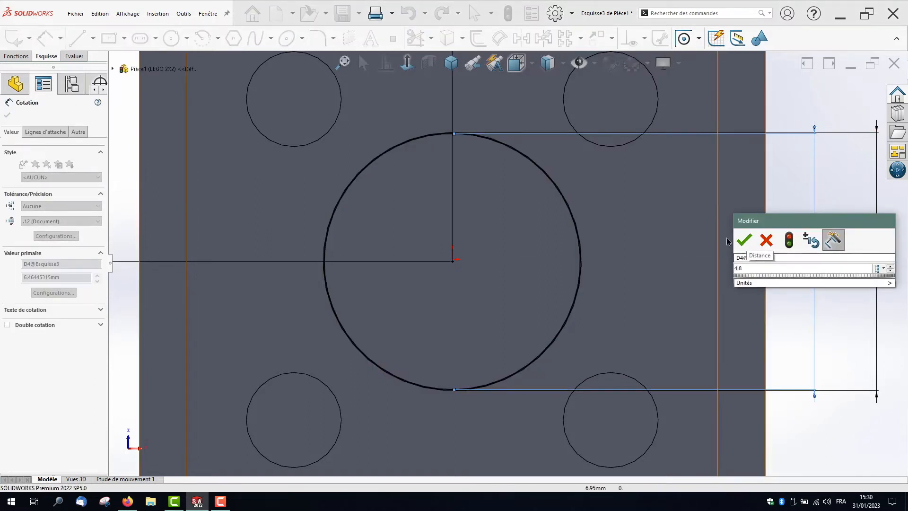
key("Return")
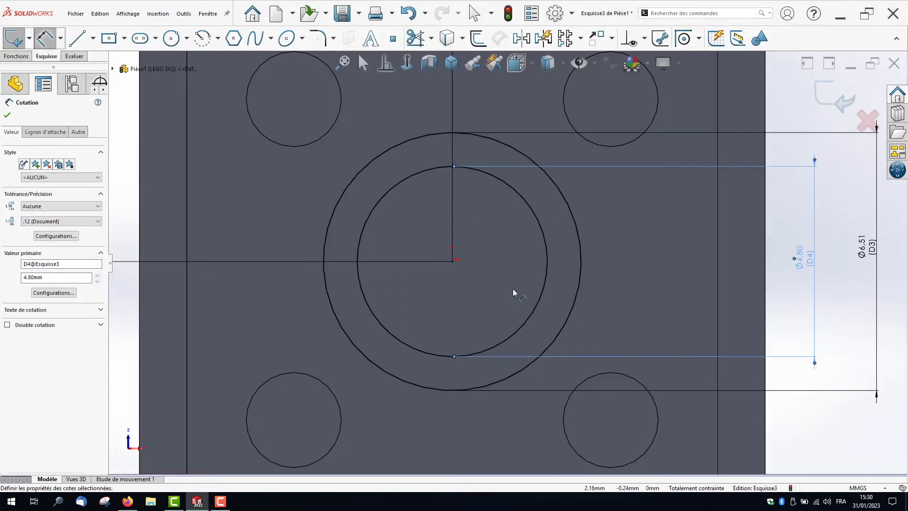
scroll(513, 288, "up", 5)
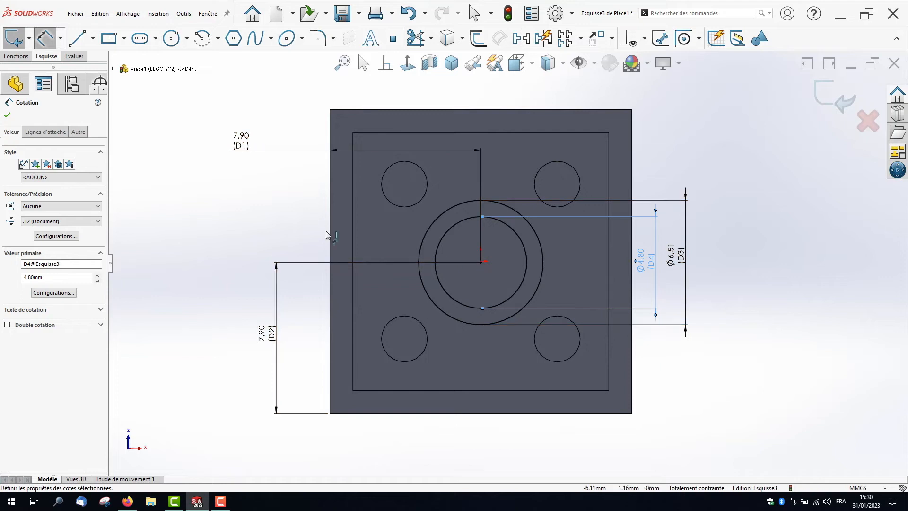
left_click(261, 211)
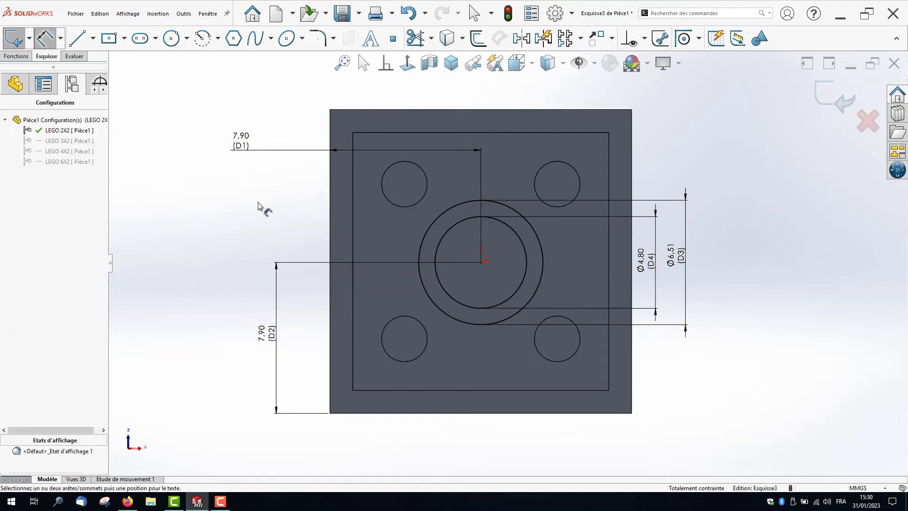
Extrude the ring between the two circles with the end condition Jusqu'à la surface, ending at the shell's open rim face.
mouse_move(249, 254)
middle_mouse_down()
mouse_move(233, 211)
mouse_move(233, 126)
middle_mouse_up()
left_click(17, 57)
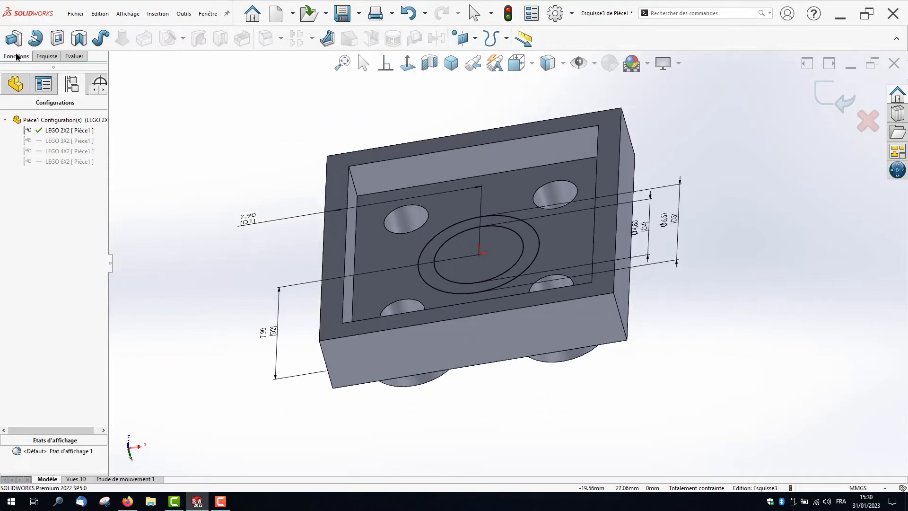
left_click(15, 39)
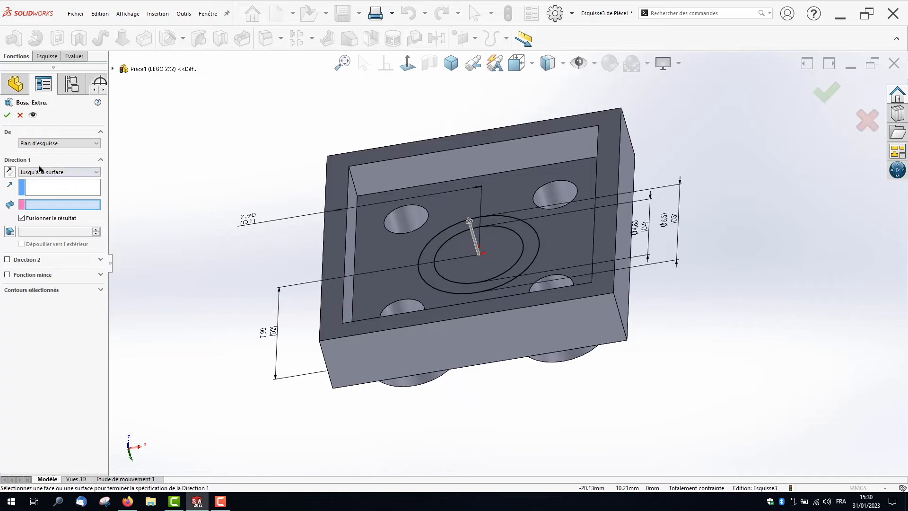
left_click(57, 171)
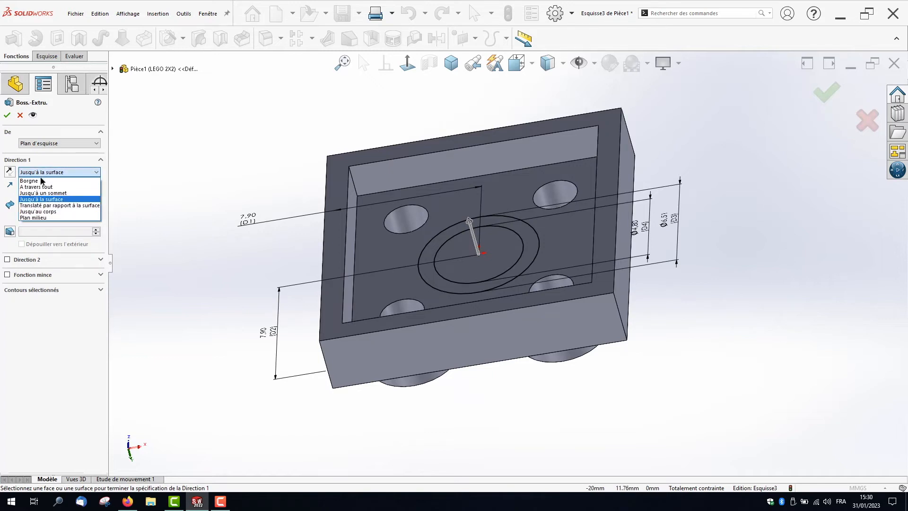
left_click(33, 182)
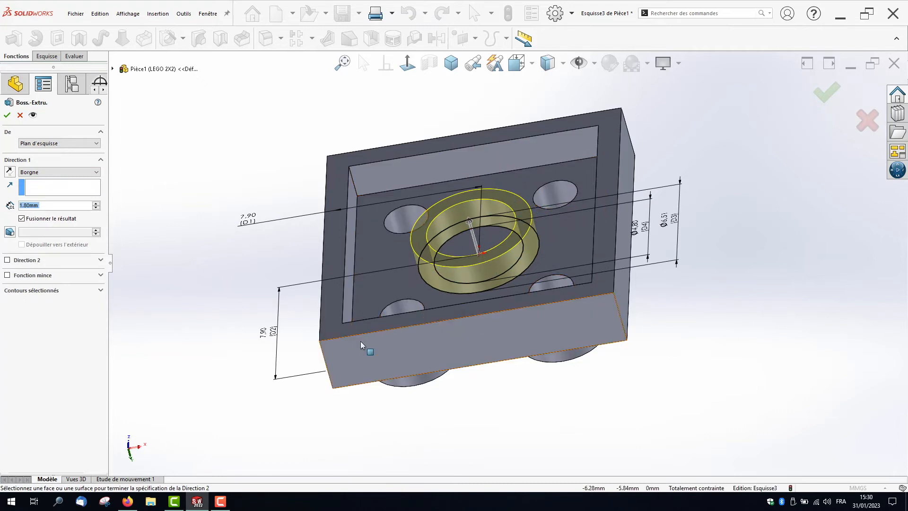
left_click(49, 173)
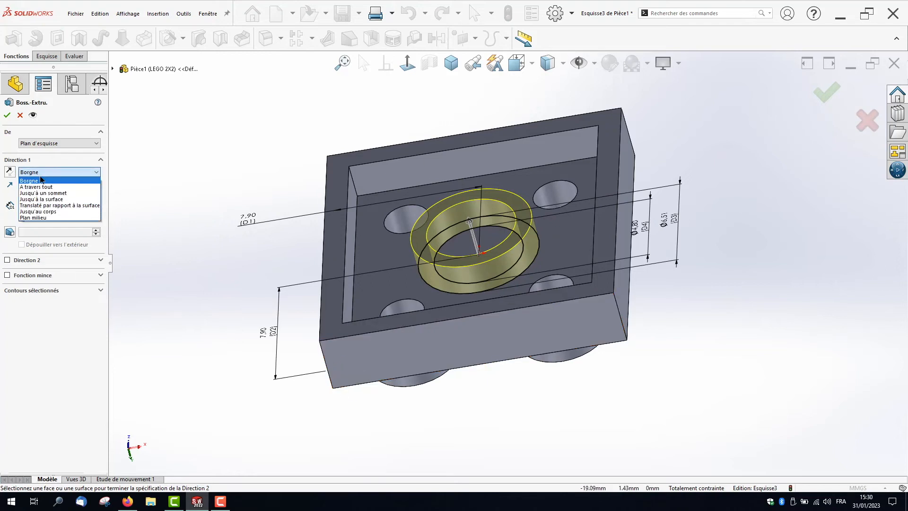
left_click(43, 199)
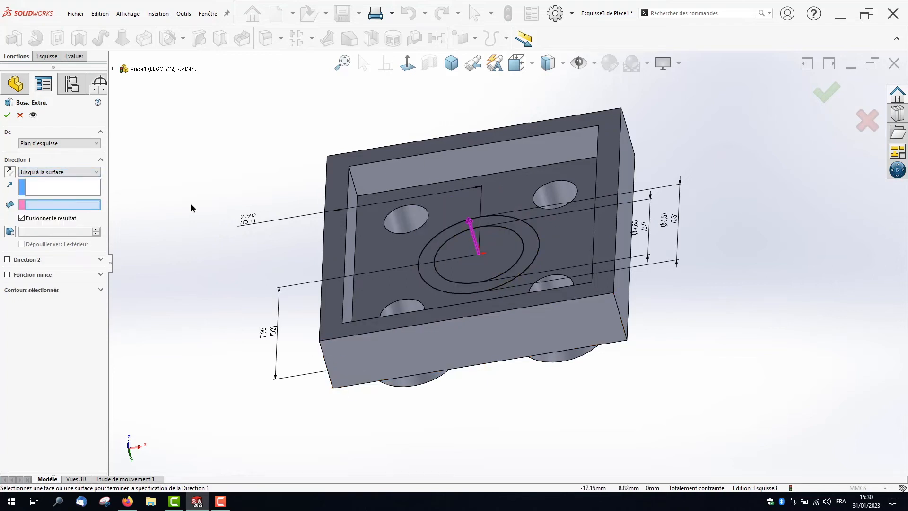
left_click(380, 155)
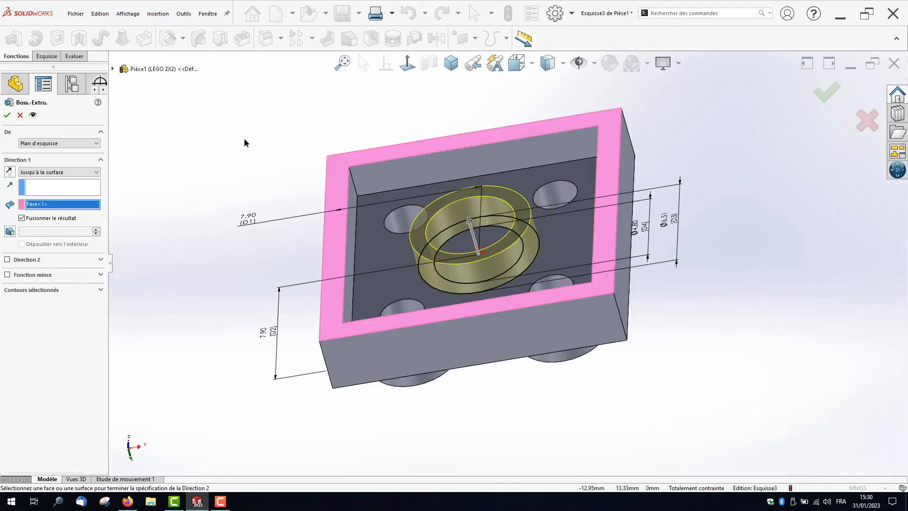
left_click(8, 116)
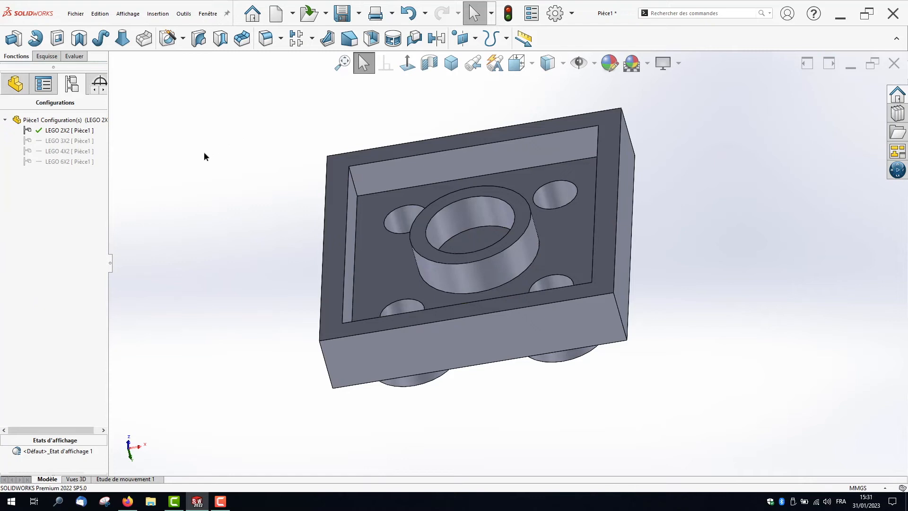
Activate the LEGO 3X2 configuration and unsuppress the ring extrusion Boss.-Extru.3 in it.
middle_click_drag(204, 152, 198, 196)
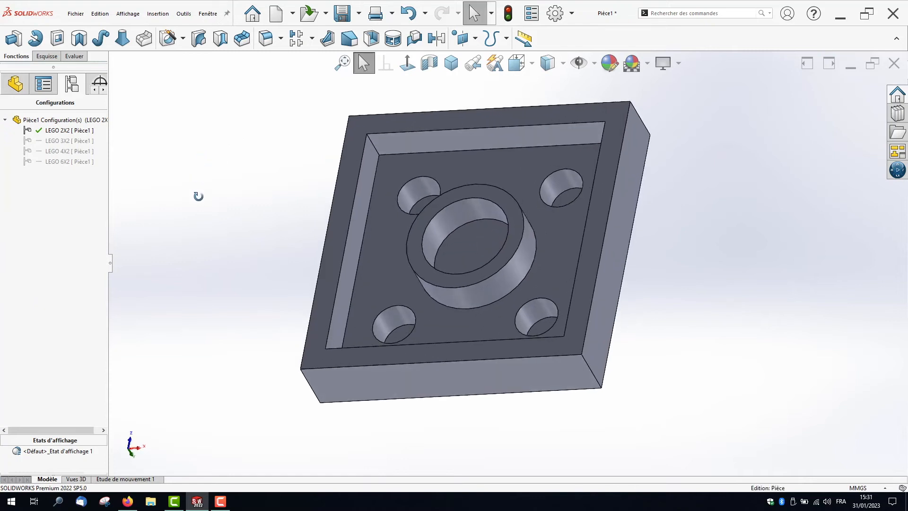
double_click(60, 141)
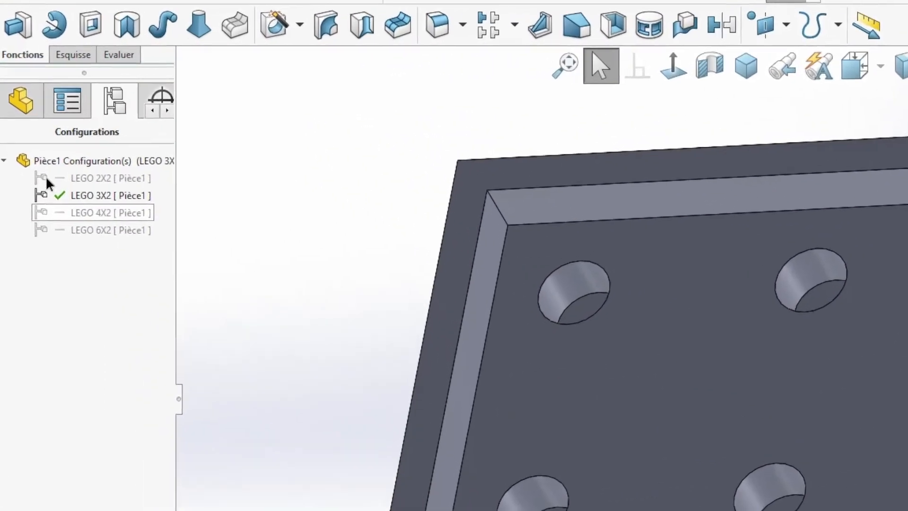
left_click(20, 101)
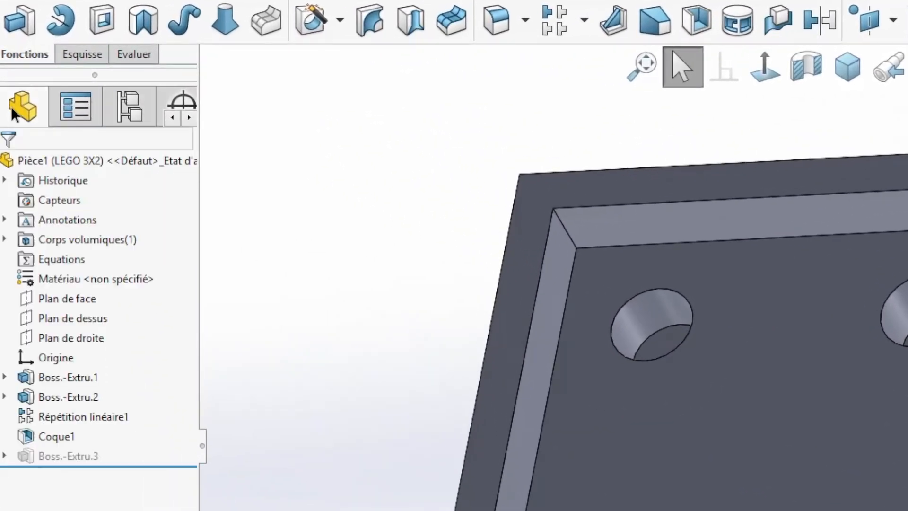
left_click(64, 456)
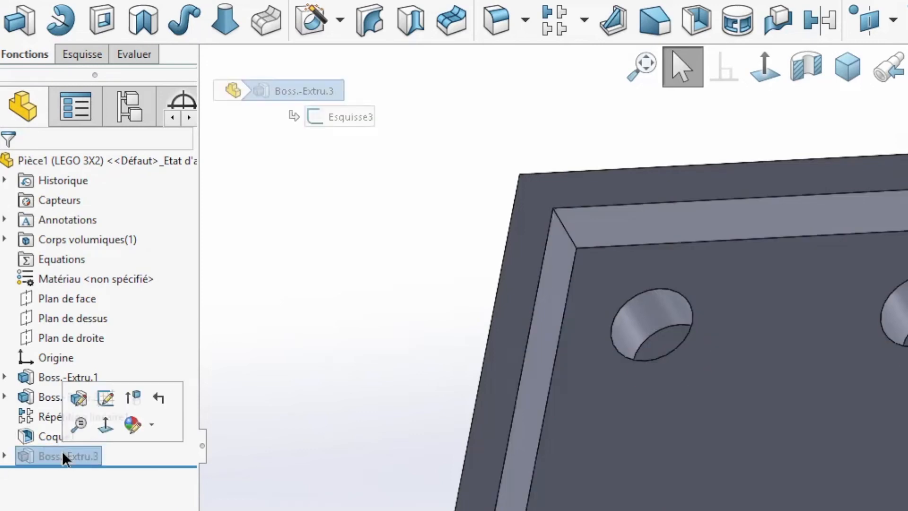
left_click(134, 398)
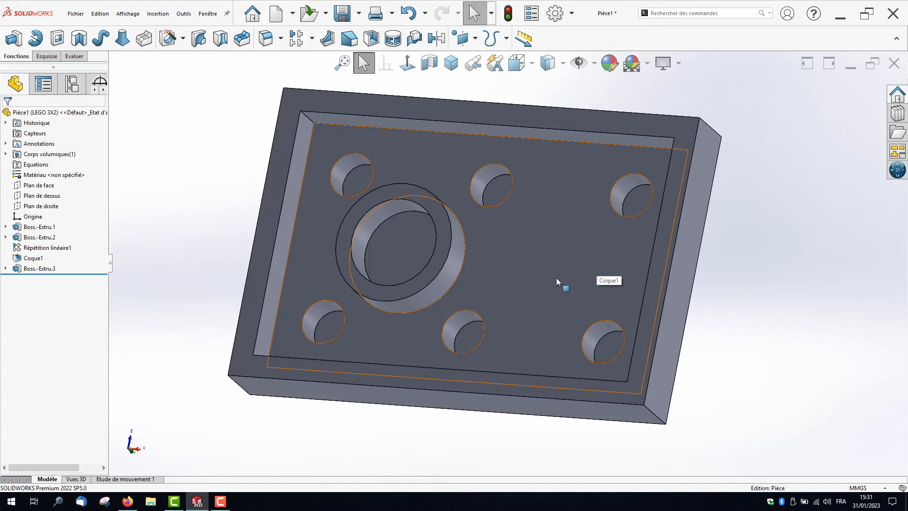
Pattern the underside ring linearly along the plate's long edge with 8 mm spacing and 2 occurrences.
left_click(315, 44)
left_click(305, 57)
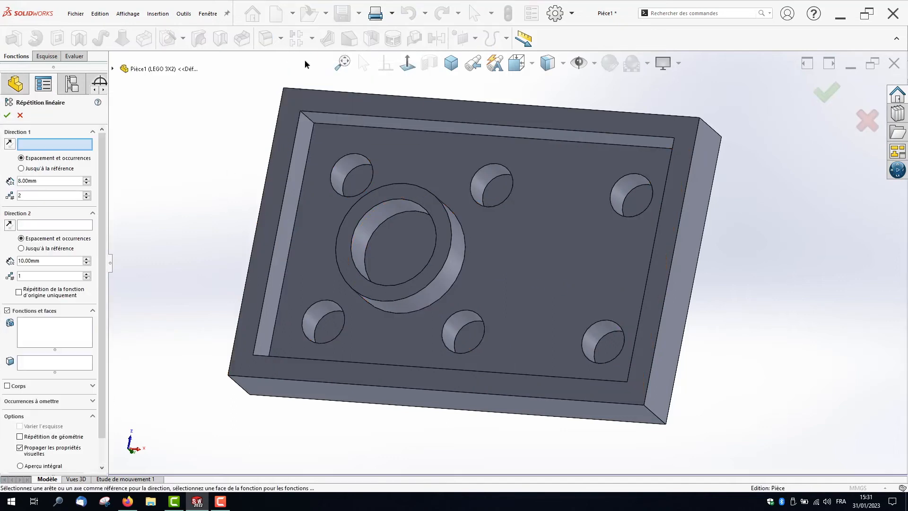
left_click(402, 388)
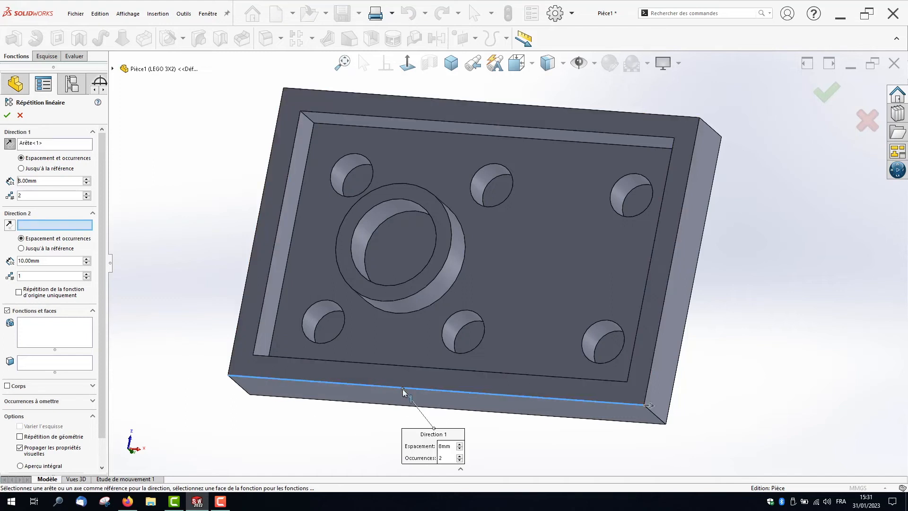
left_click(38, 329)
left_click(379, 215)
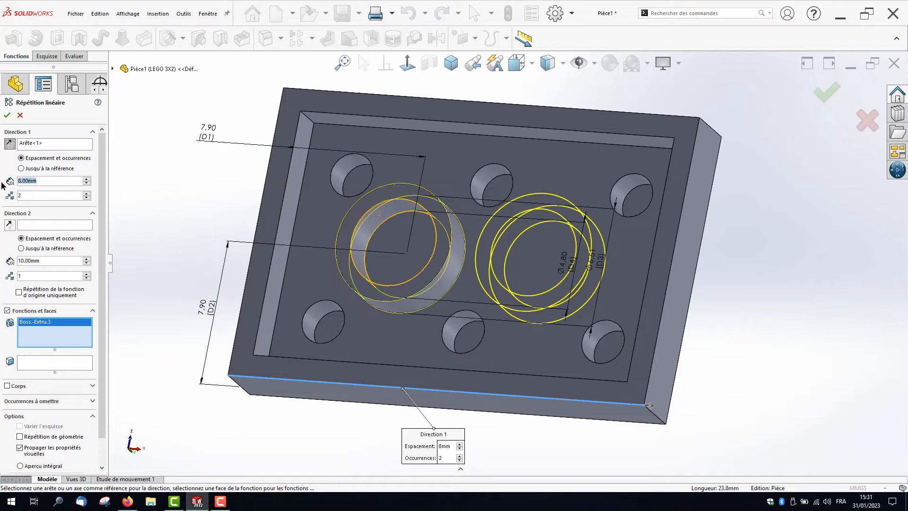
left_click(6, 116)
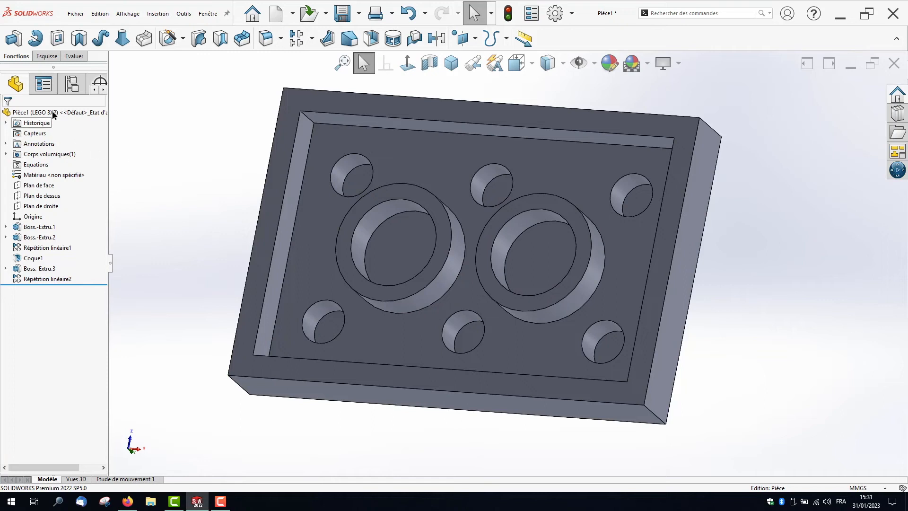
Activate the LEGO 4X2 configuration and unsuppress the ring extrusion Boss.-Extru.3 and its linear pattern Répétition linéaire2 in it.
left_click(71, 83)
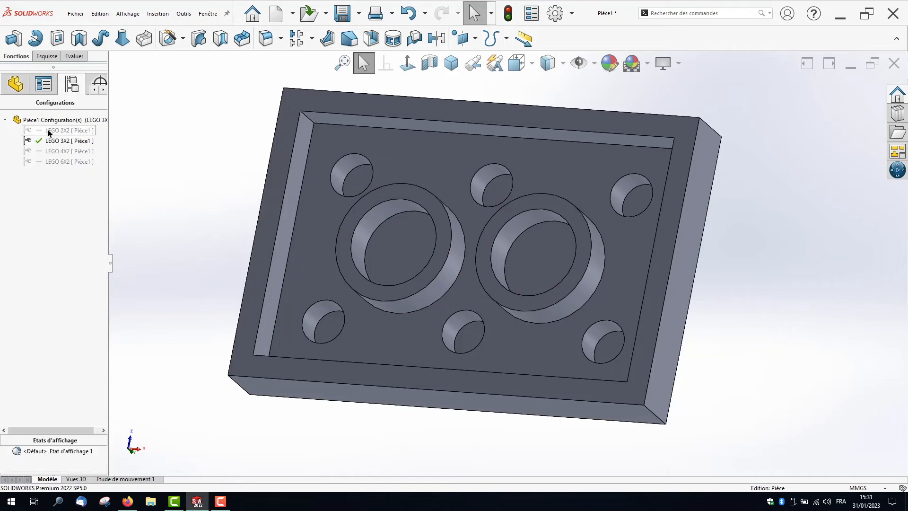
double_click(49, 131)
double_click(46, 141)
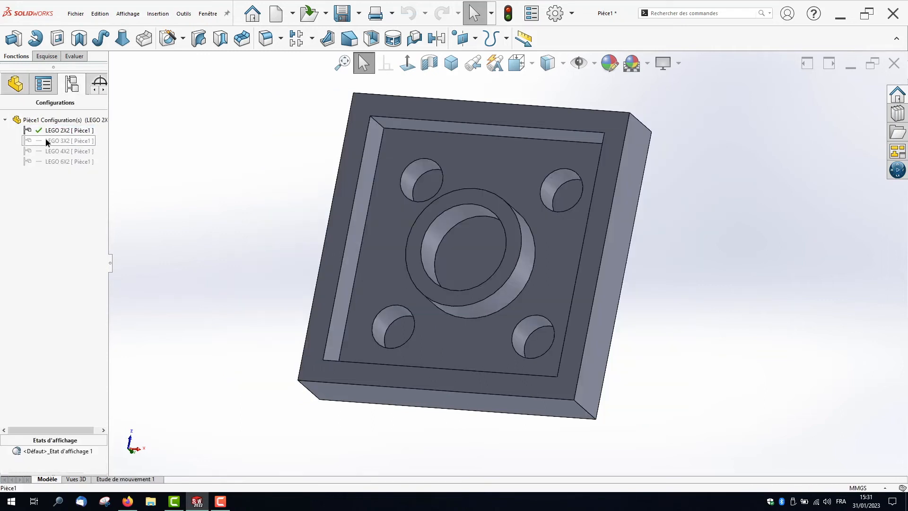
double_click(52, 151)
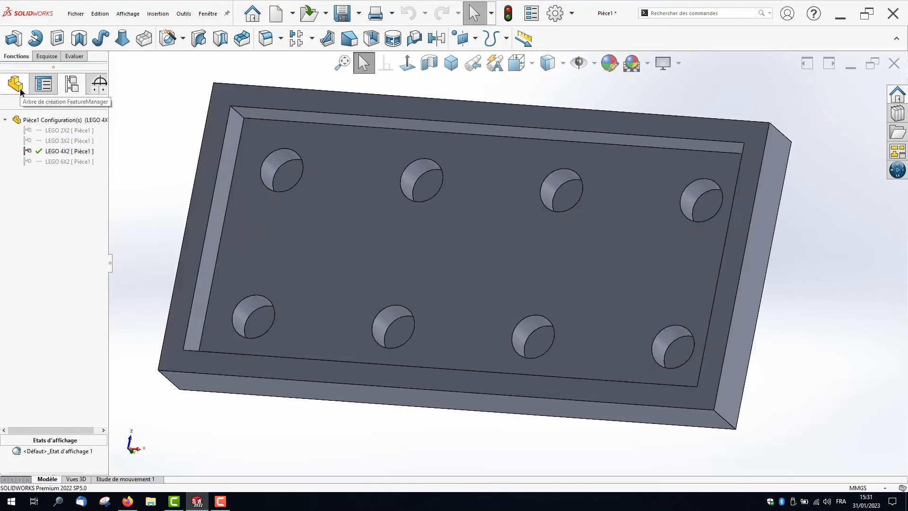
left_click(56, 151)
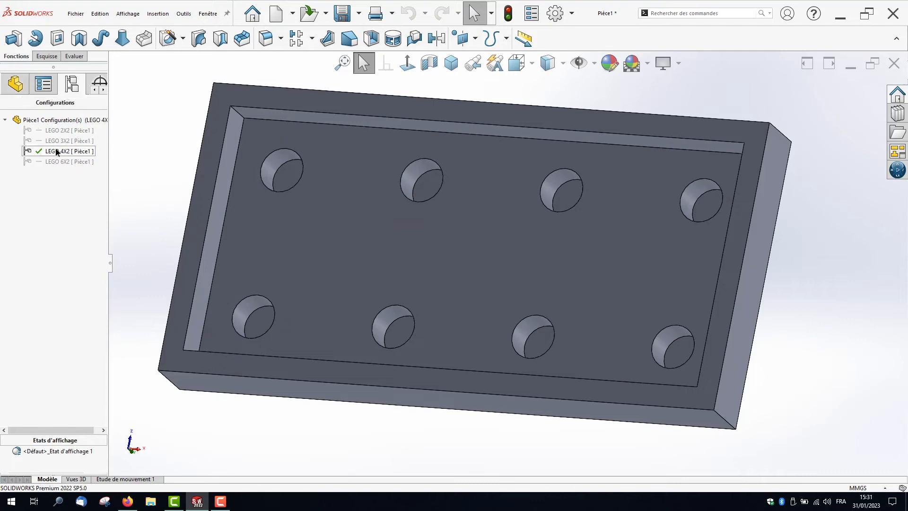
left_click(16, 84)
left_click(34, 268)
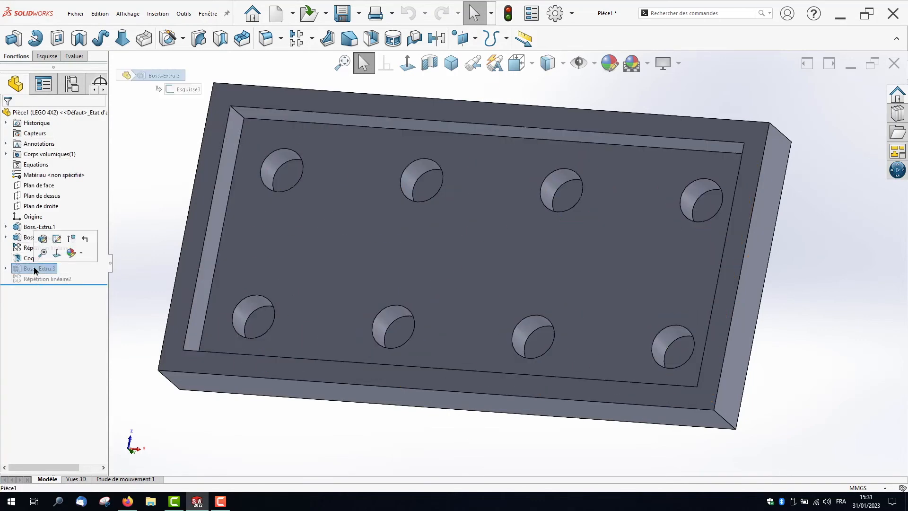
left_click(72, 239)
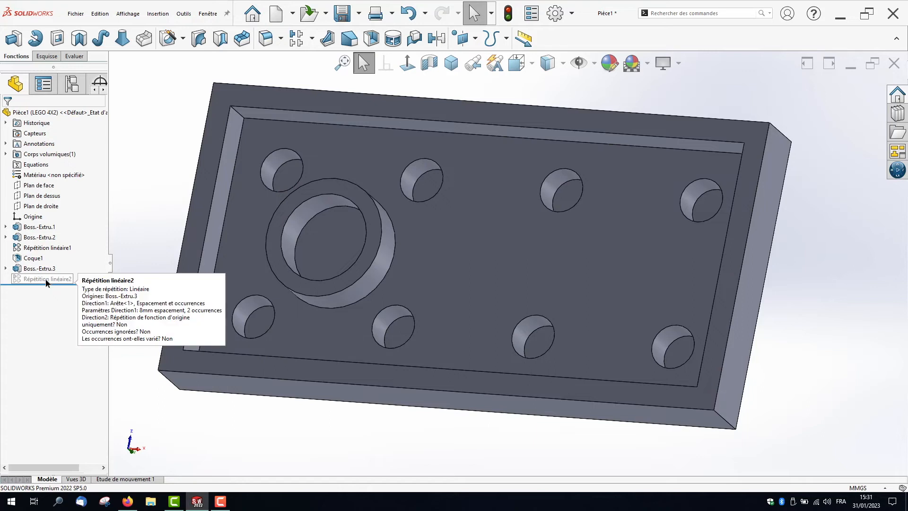
left_click(38, 279)
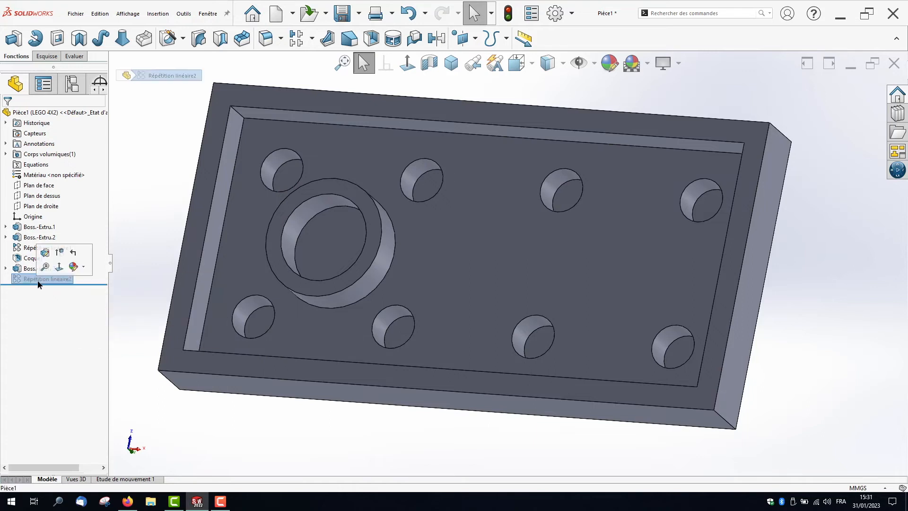
left_click(62, 254)
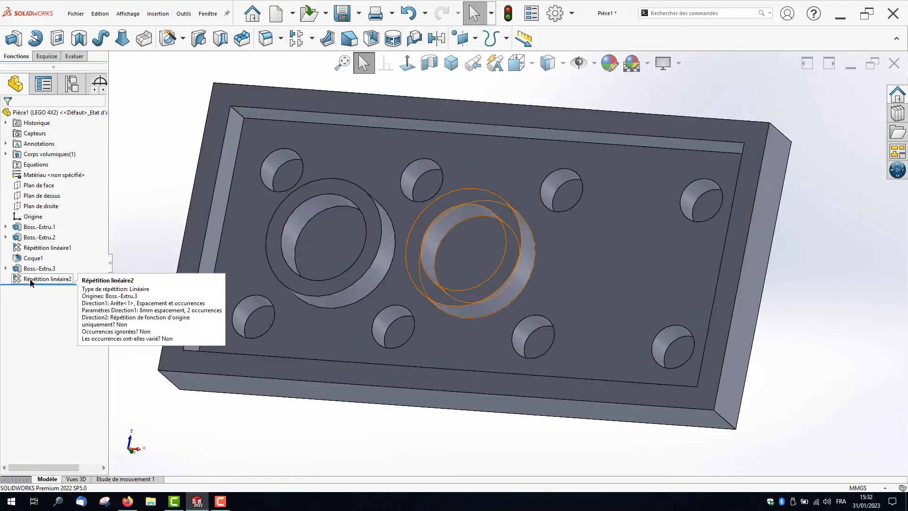
Activate the LEGO 6X2 configuration and unsuppress the ring extrusion Boss.-Extru.3 and its linear pattern Répétition linéaire2 in it.
left_click(73, 87)
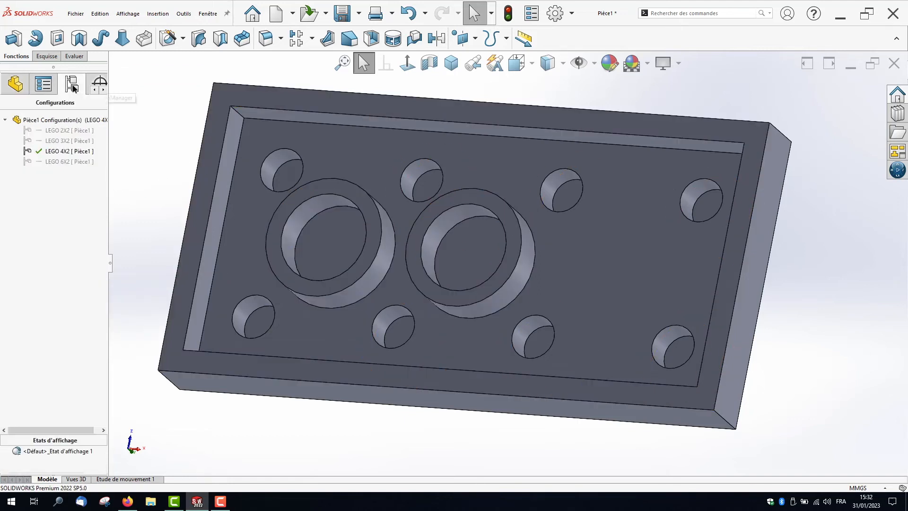
double_click(43, 162)
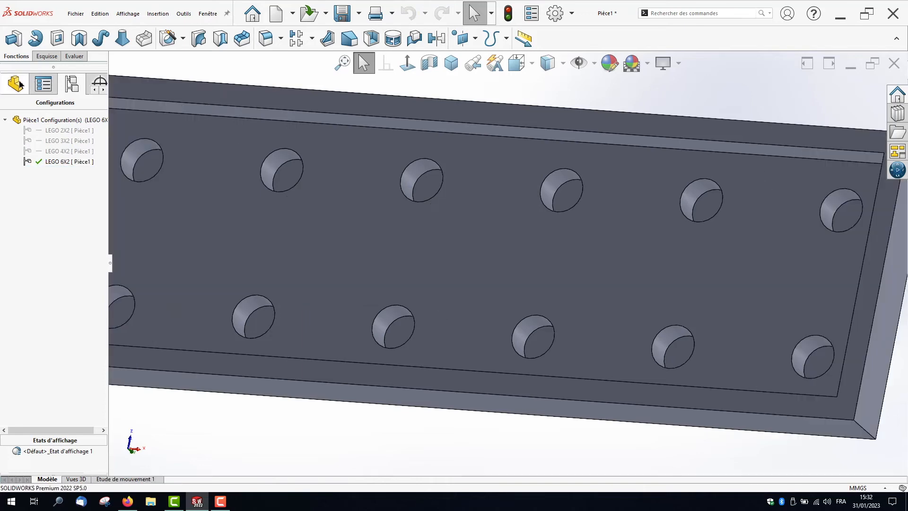
key("f")
left_click(15, 88)
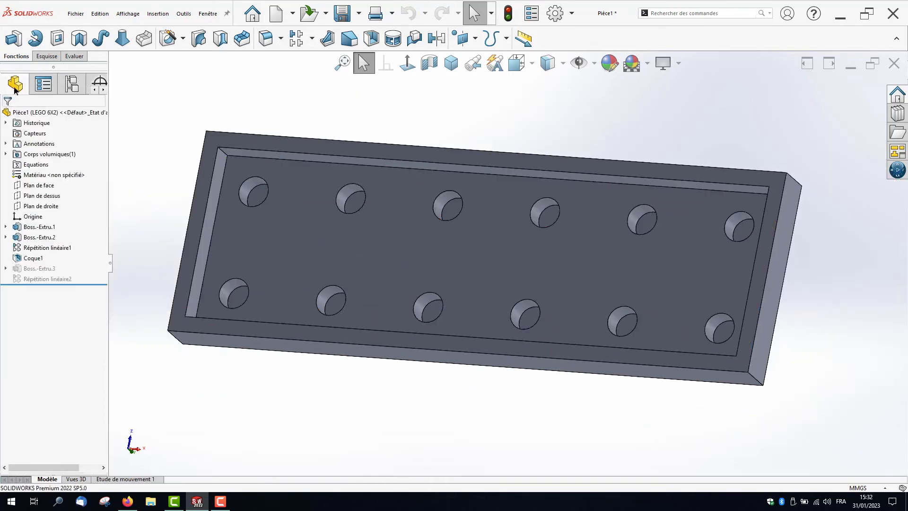
left_click(38, 268)
left_click(70, 238)
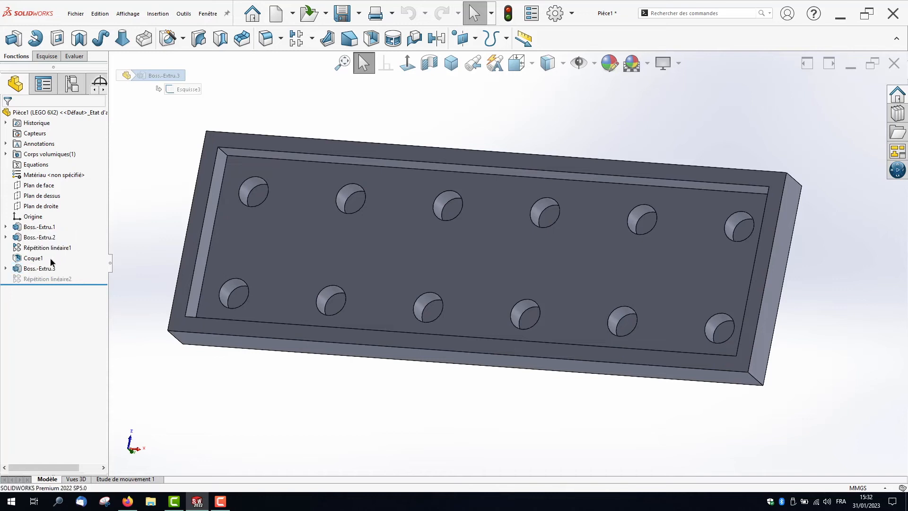
left_click(47, 278)
left_click(56, 253)
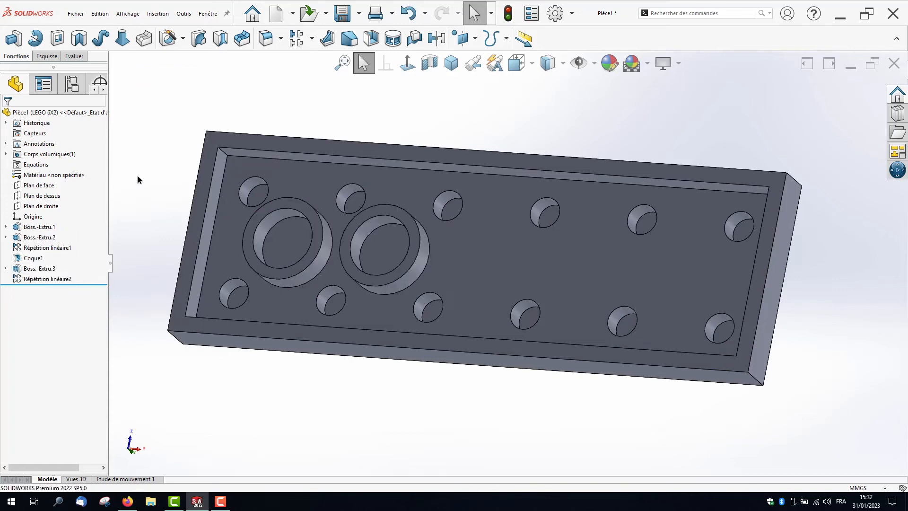
Switch to the LEGO 4X2 configuration and examine the rings on its underside.
left_click(71, 83)
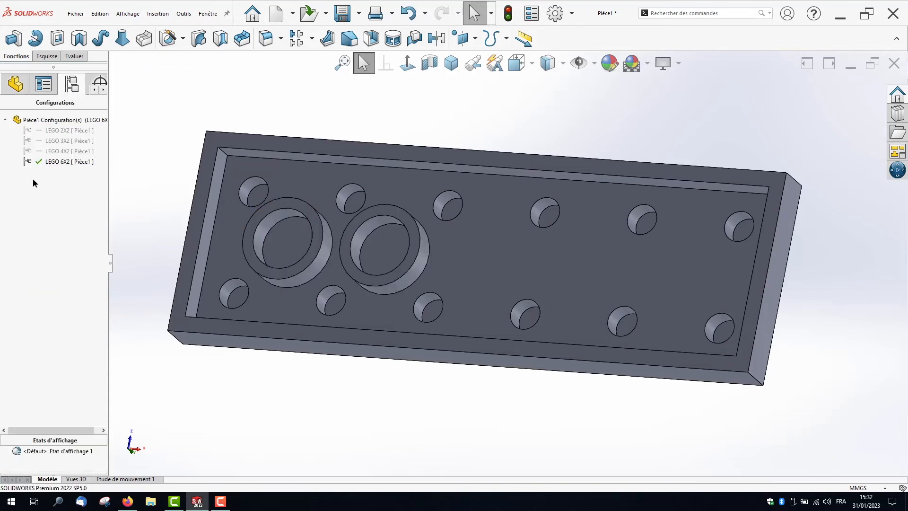
double_click(62, 151)
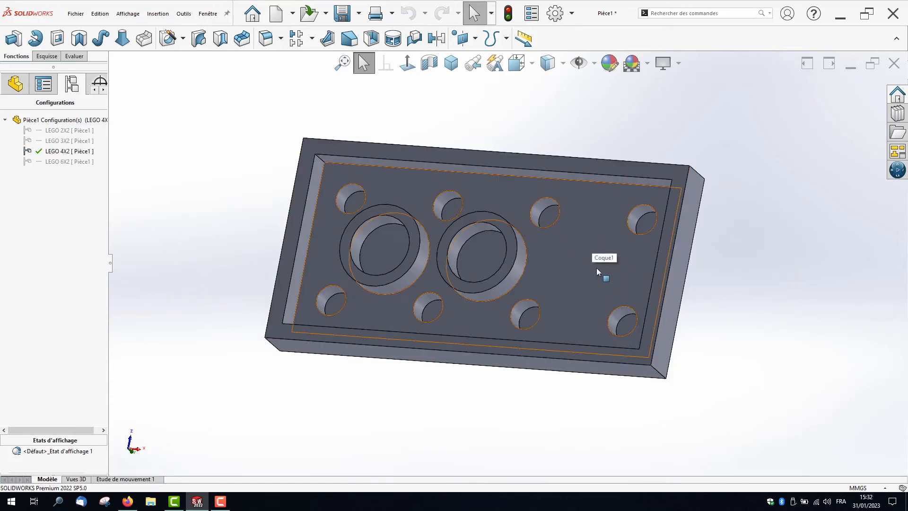
middle_click_drag(205, 188, 169, 350)
middle_click_drag(405, 279, 421, 367)
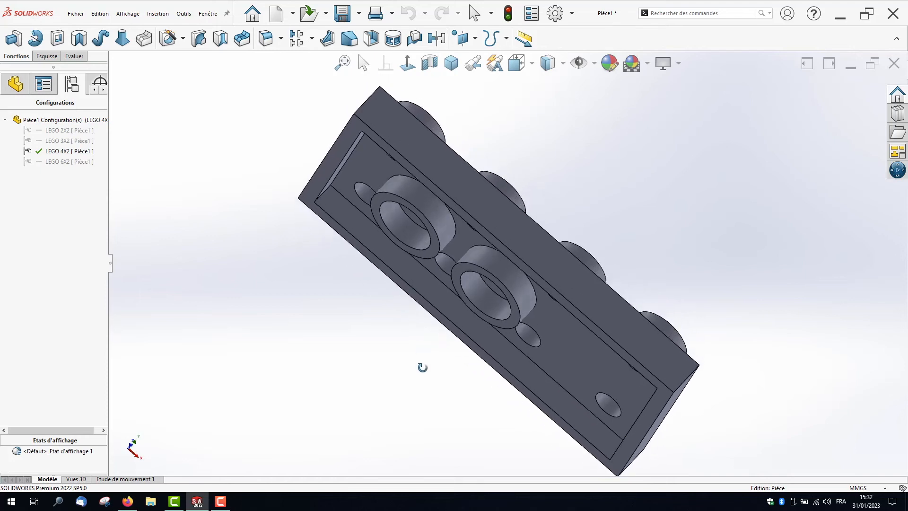
Activate the LEGO 3X2 configuration and show the feature dimensions on the model.
double_click(56, 141)
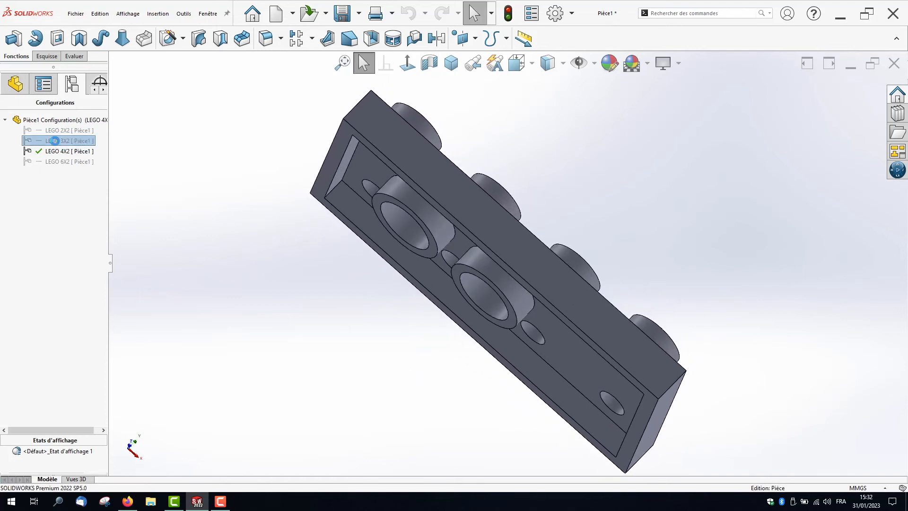
middle_click_drag(465, 278, 562, 241)
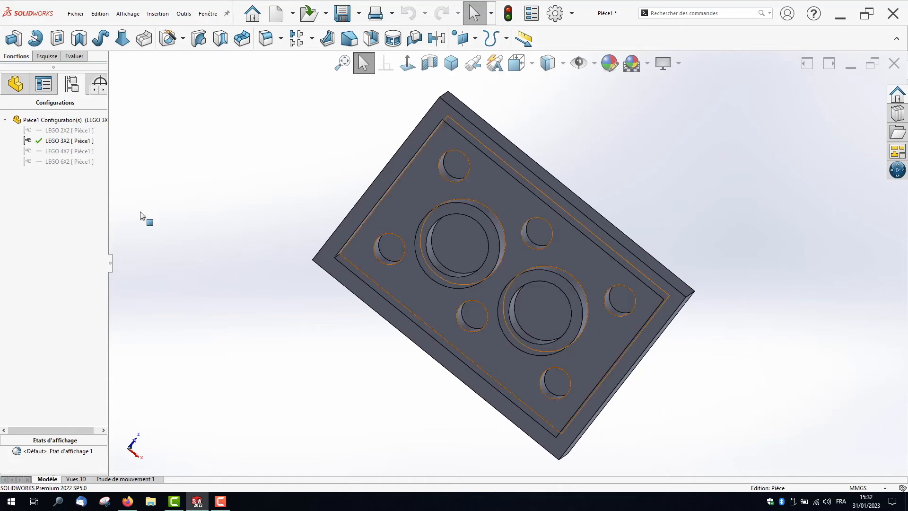
left_click(15, 85)
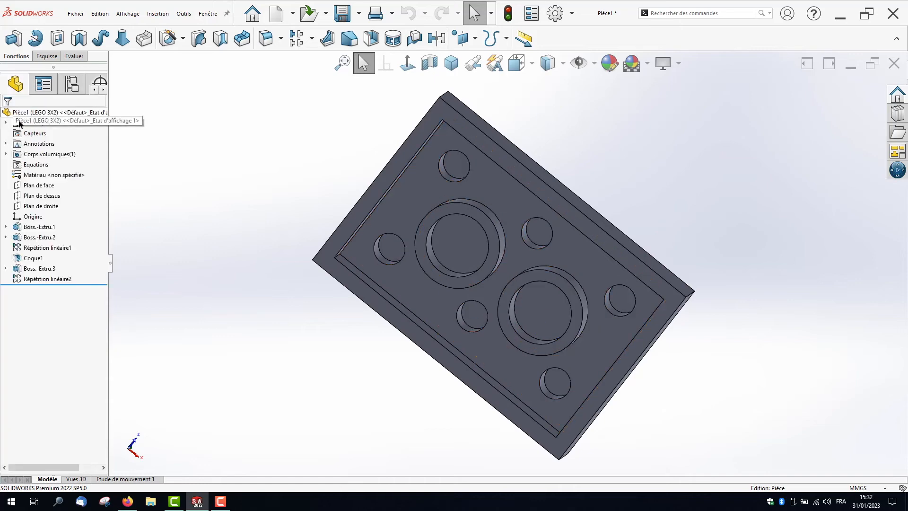
right_click(32, 147)
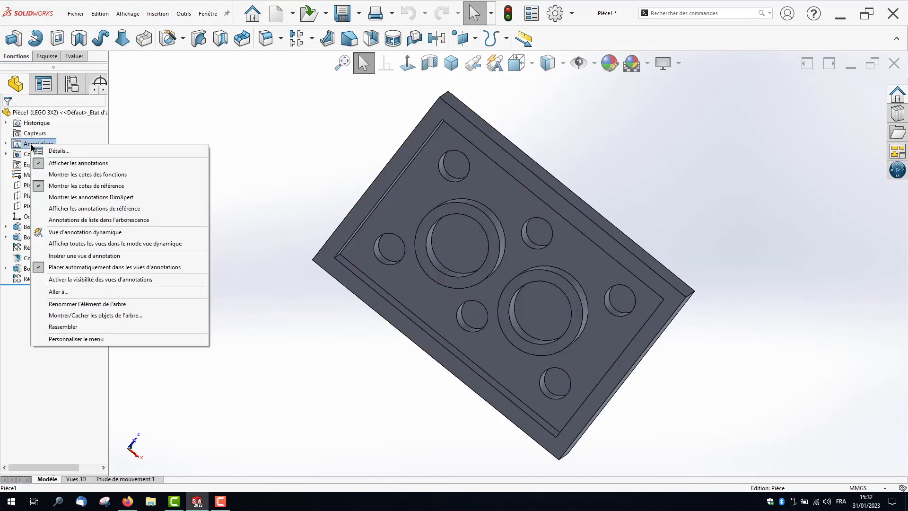
left_click(77, 174)
Move the occurrence-count dimension of the ring pattern Répétition linéaire2 clear of the plate.
middle_click_drag(285, 185, 309, 135)
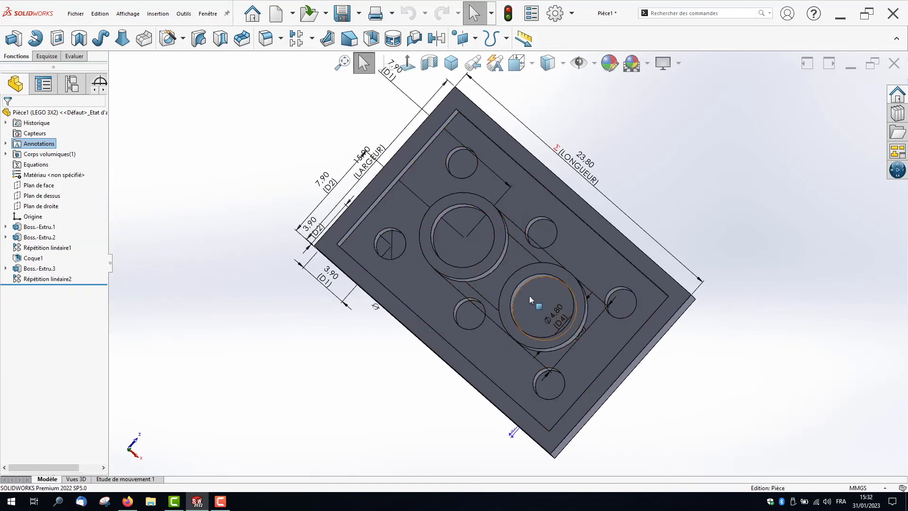
middle_click_drag(525, 264, 378, 268)
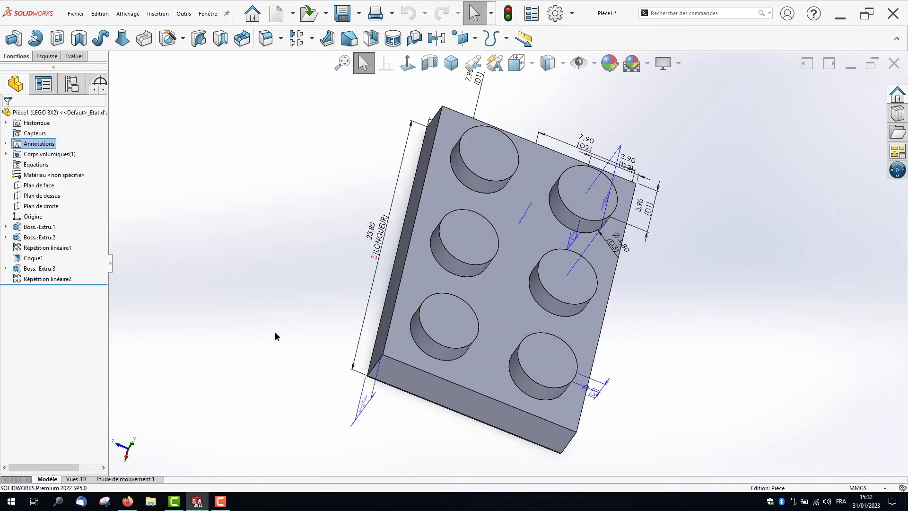
middle_click_drag(274, 331, 483, 347)
scroll(528, 308, "down", 3)
scroll(522, 313, "up", 6)
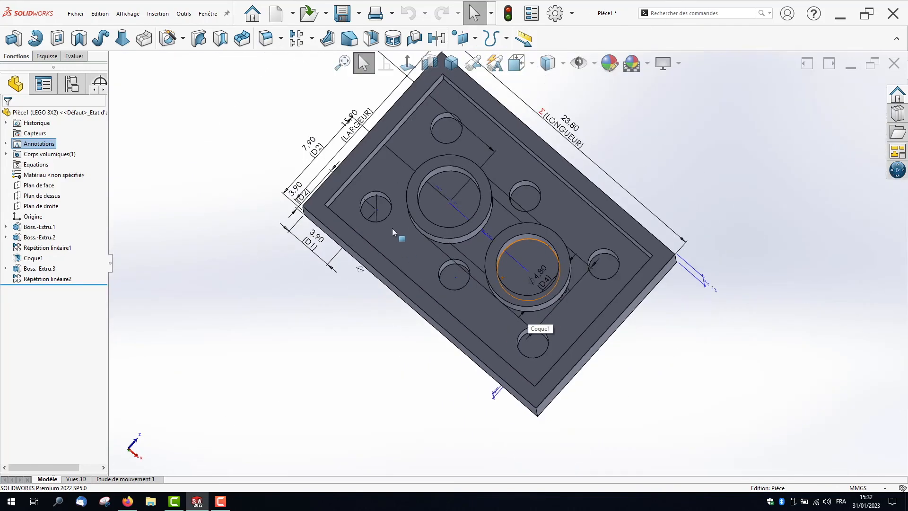
middle_click_drag(392, 228, 438, 212)
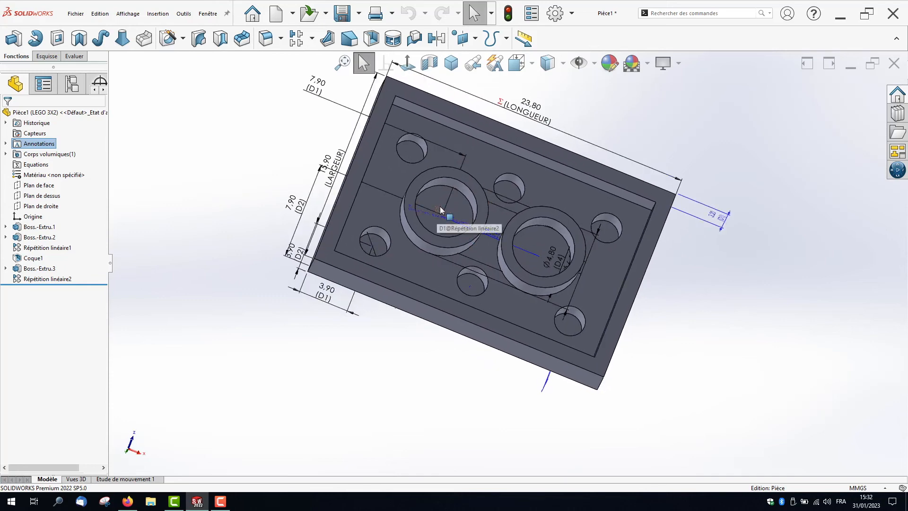
left_click(682, 310)
middle_click_drag(682, 340, 686, 296)
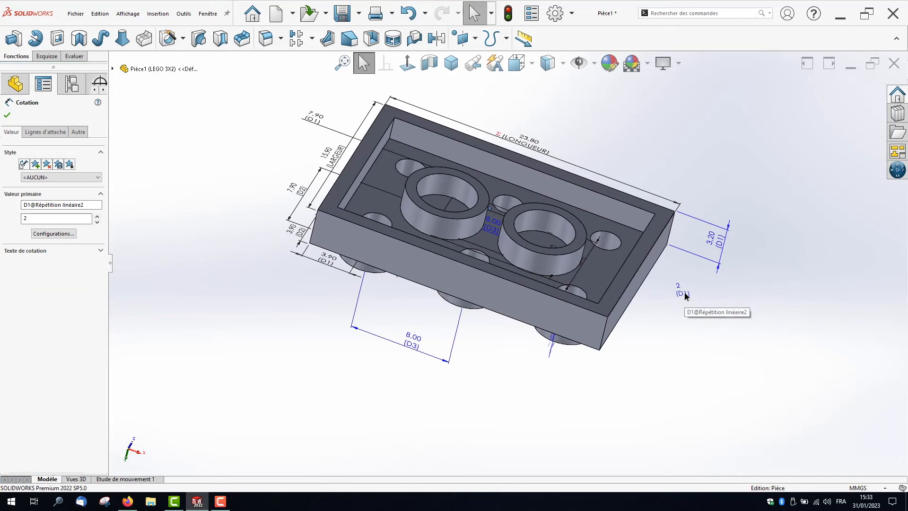
Rename the ring pattern's occurrence-count dimension as PLOTS INTERIEURS.
left_click_drag(89, 206, 4, 202)
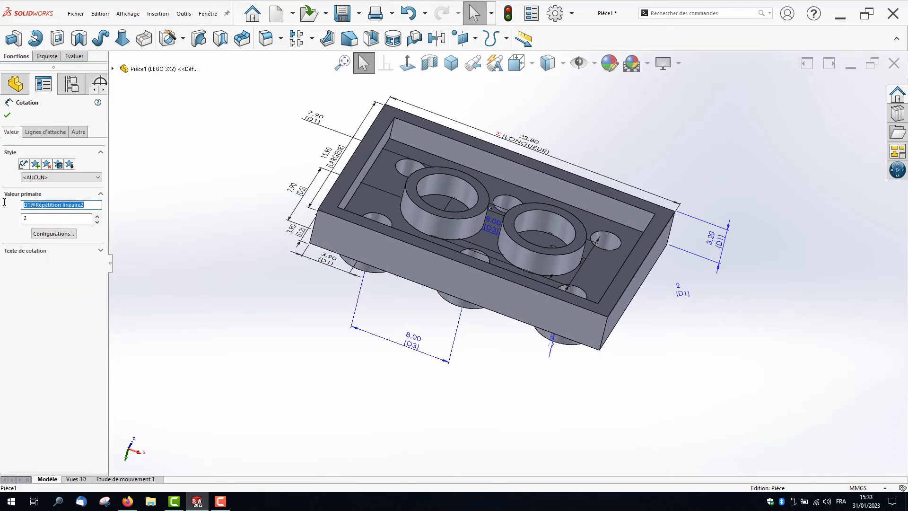
type("PLOTS INTERIEURS")
left_click(646, 351)
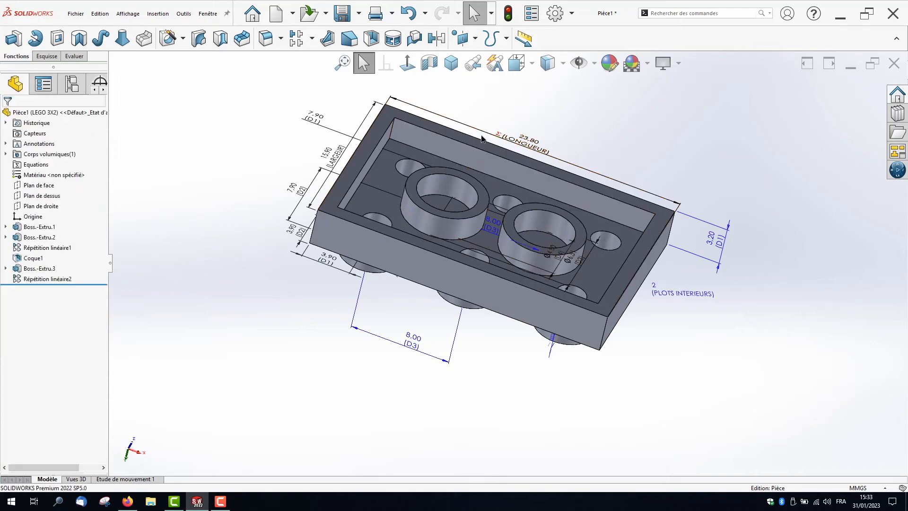
Move the PLOTS EXTERIEURS occurrence-count dimension off the studs, clear of the plate's top face.
middle_click_drag(466, 109, 319, 274)
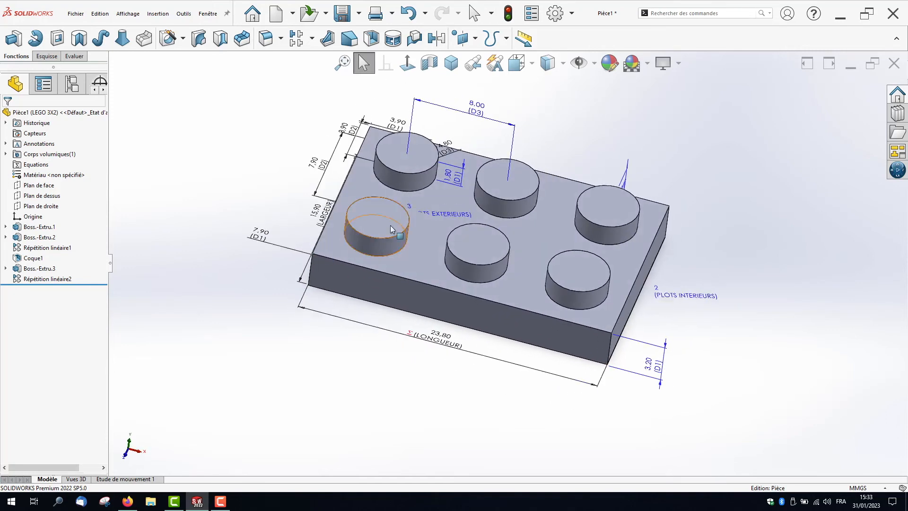
left_click_drag(444, 216, 576, 139)
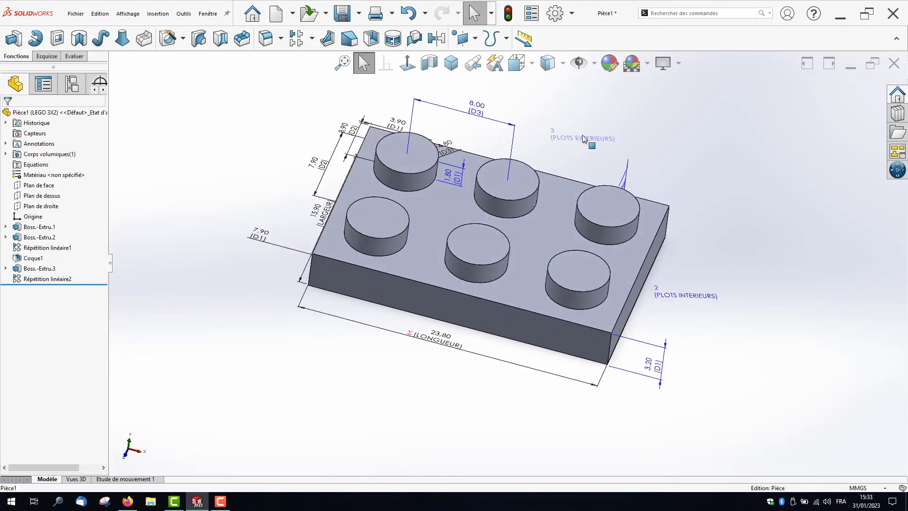
left_click(582, 135)
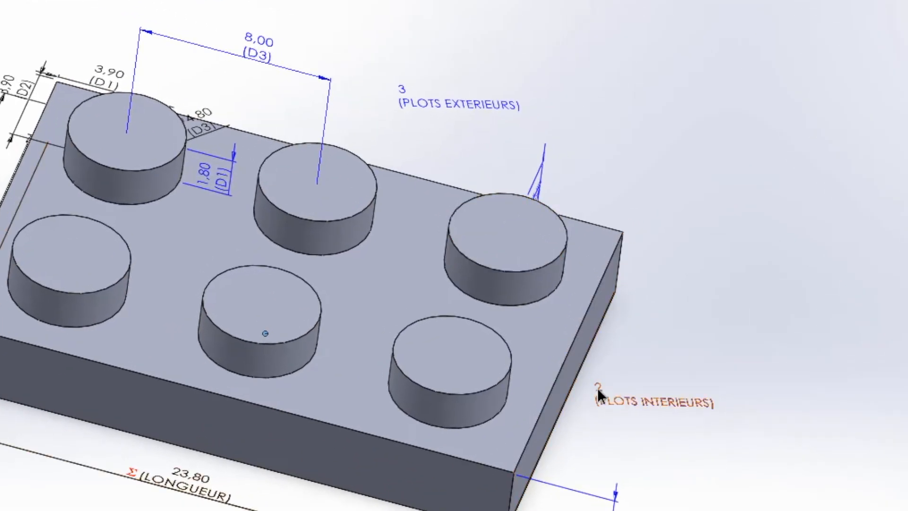
Set the PLOTS INTERIEURS count to the equation "PLOTS EXTERIEURS@Répétition linéaire1"-1 for all configurations.
double_click(597, 388)
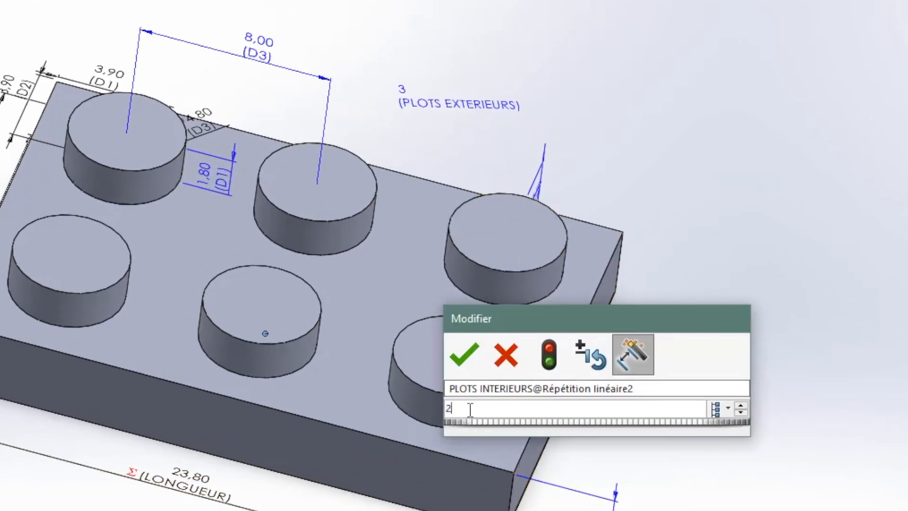
left_click_drag(470, 410, 425, 406)
type("=")
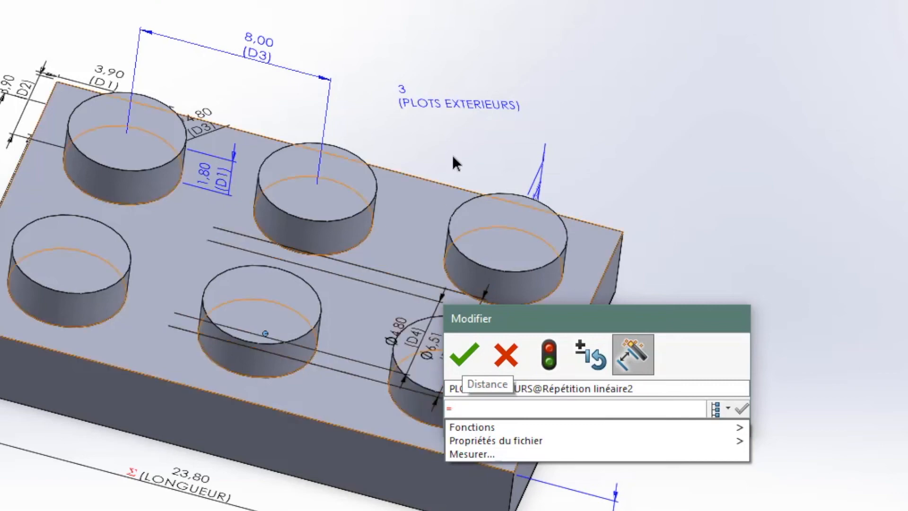
left_click(429, 104)
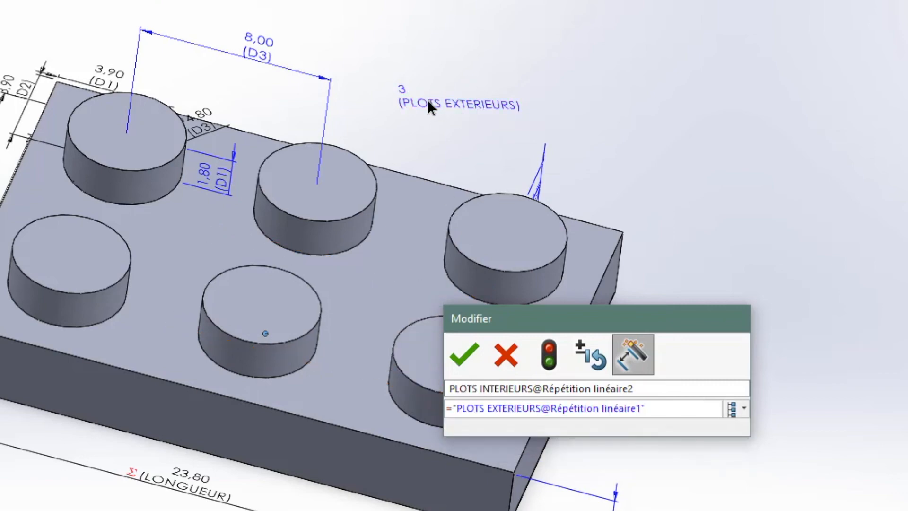
type("-1")
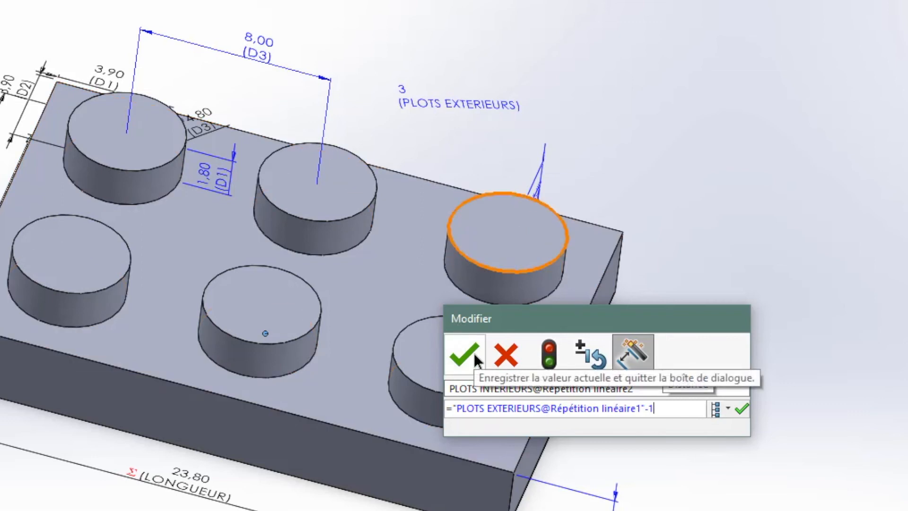
left_click(725, 415)
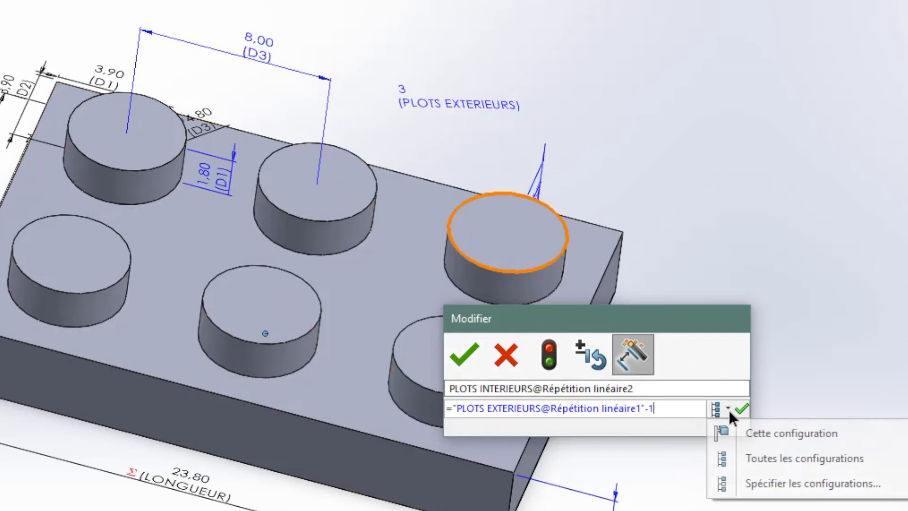
left_click(739, 460)
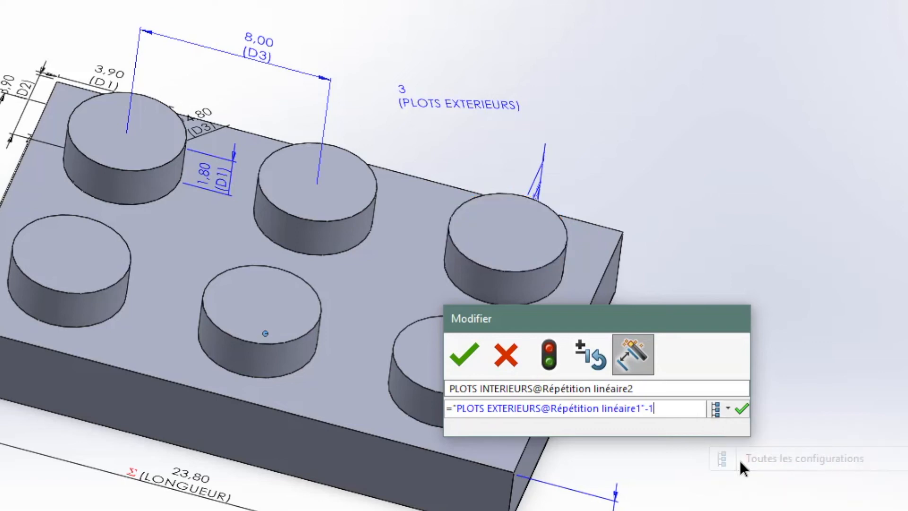
left_click(466, 353)
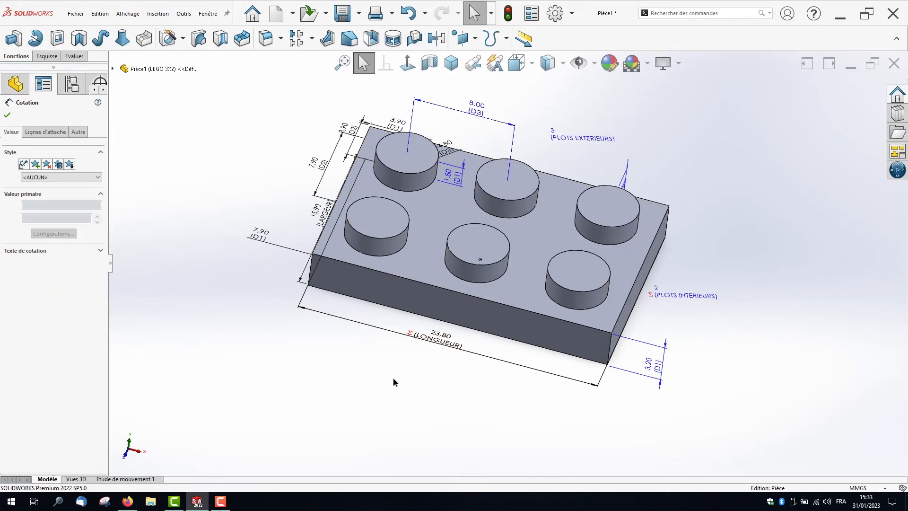
Activate the LEGO 4X2 and LEGO 6X2 configurations in turn and examine the tubes on the plate's underside.
middle_click_drag(393, 378, 415, 213)
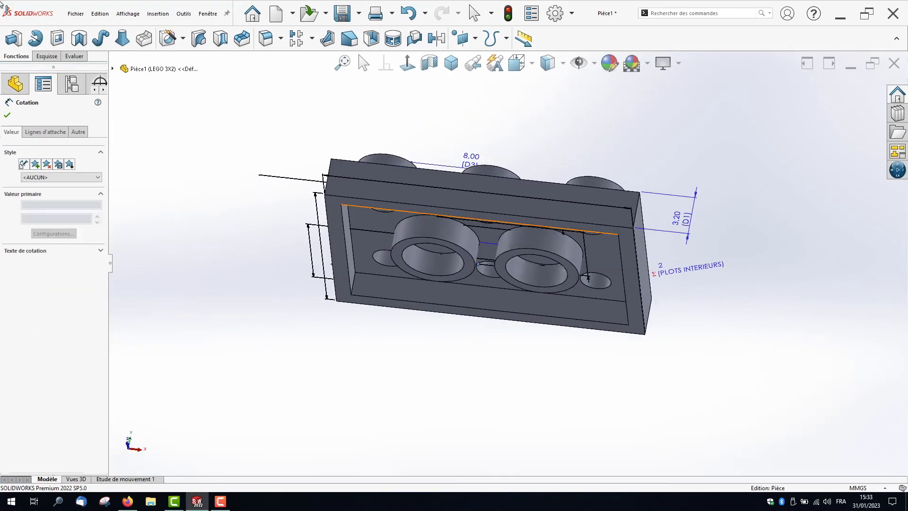
left_click(71, 85)
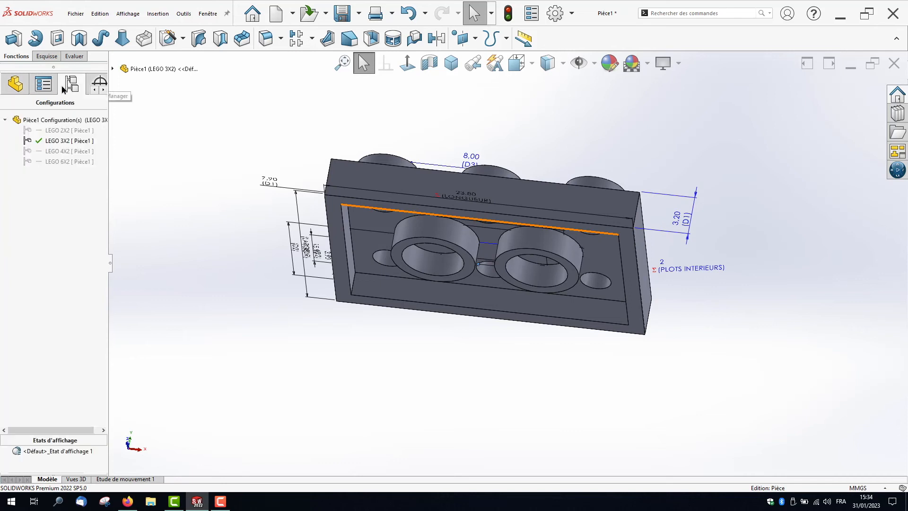
double_click(54, 151)
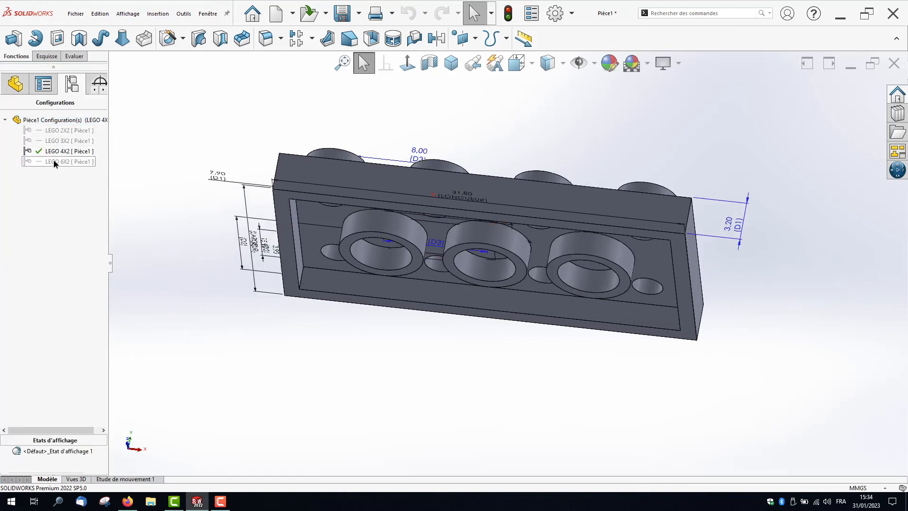
double_click(55, 161)
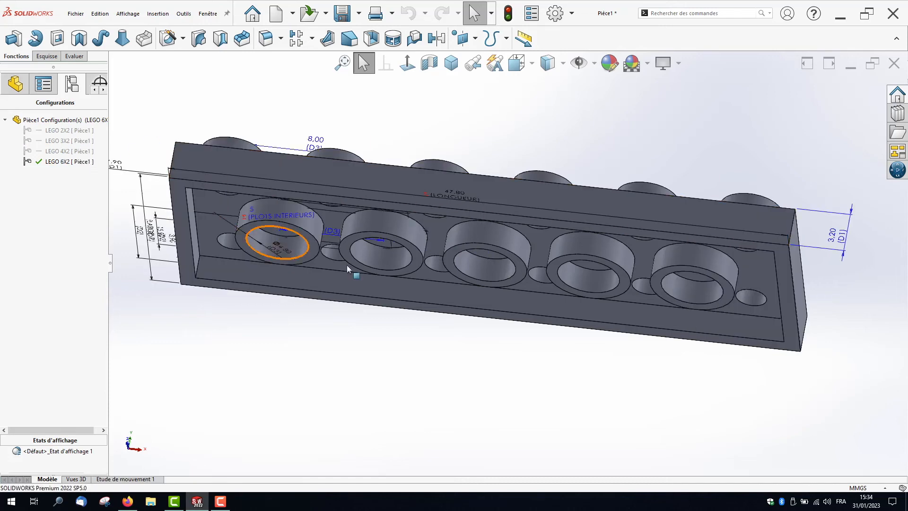
middle_click_drag(347, 268, 385, 205)
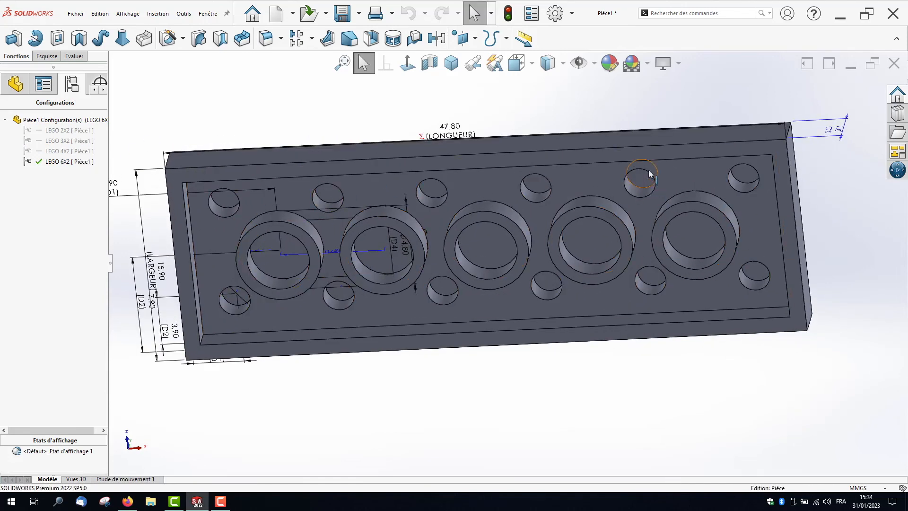
middle_click_drag(651, 175, 671, 186)
middle_click_drag(284, 251, 539, 326)
scroll(565, 340, "up", 2)
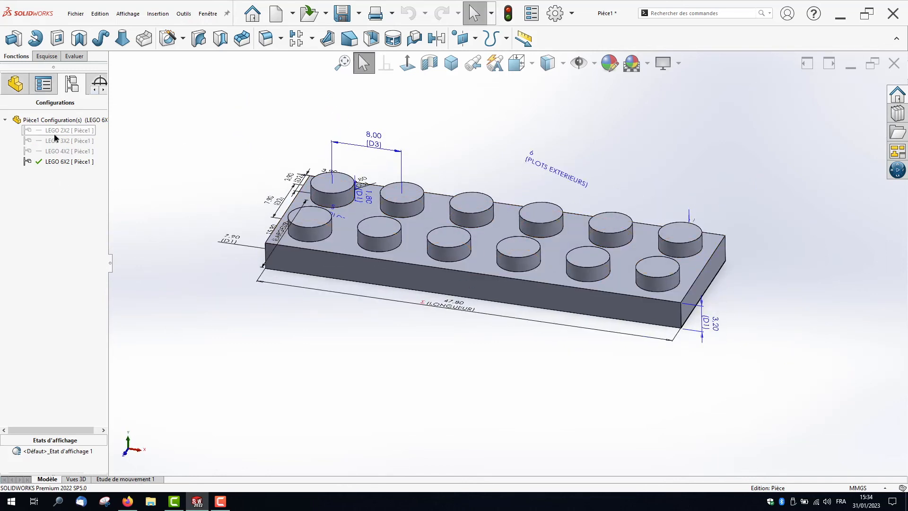
Add a new configuration named LEGO 2X8 to the part.
right_click(37, 121)
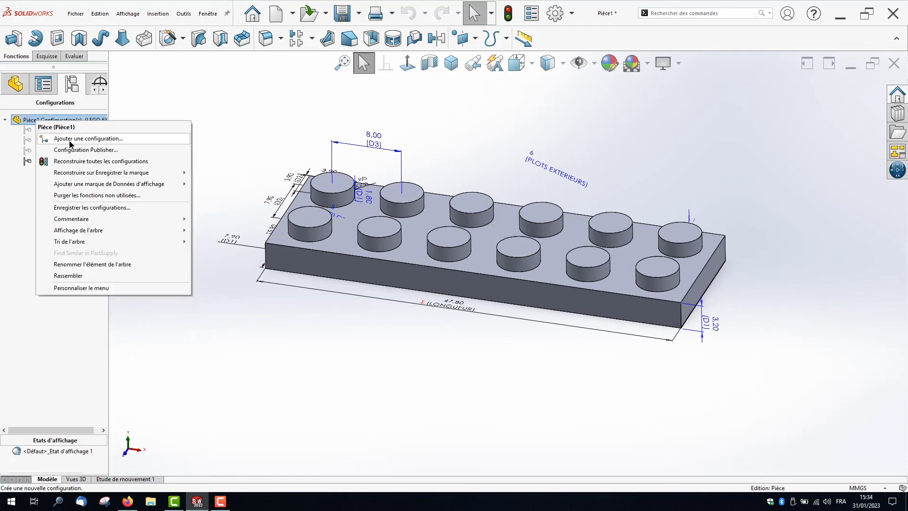
left_click(70, 141)
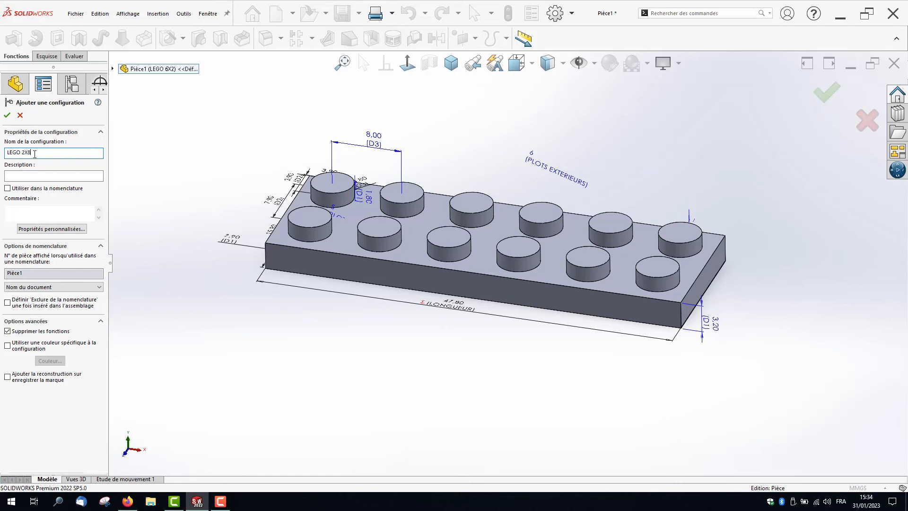
left_click(21, 176)
left_click(7, 115)
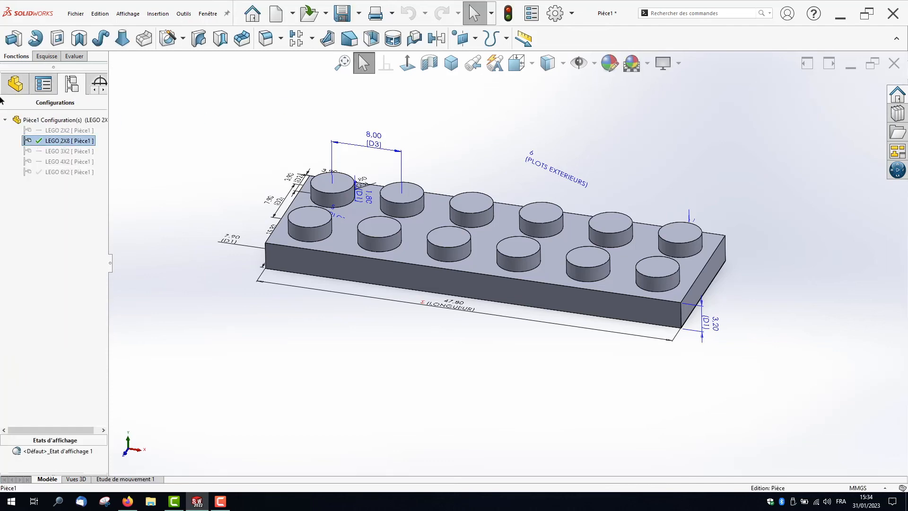
Set the PLOTS EXTERIEURS count of Répétition linéaire1 to 8 for this configuration only and rebuild the part.
left_click(15, 91)
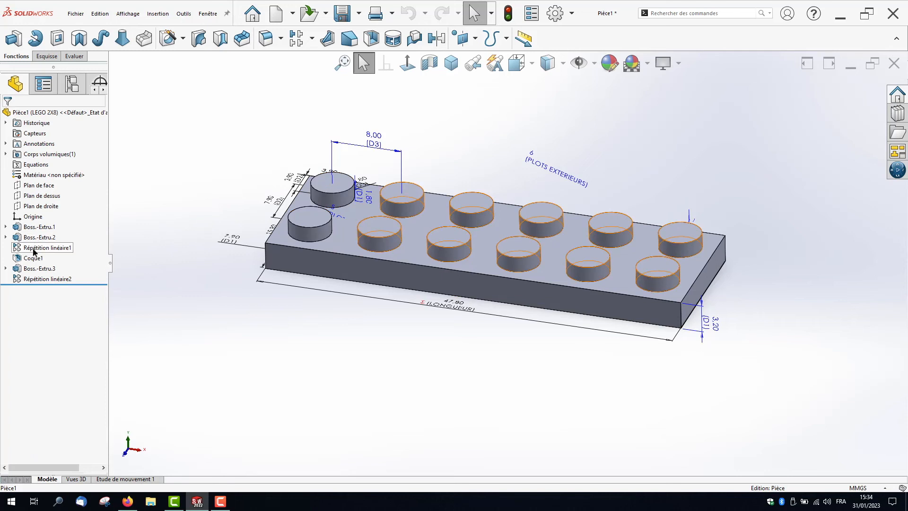
left_click(47, 247)
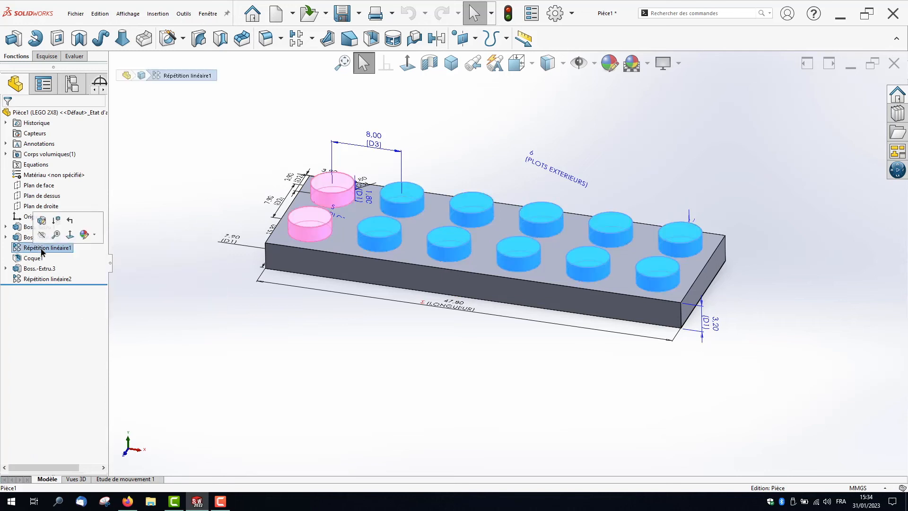
double_click(532, 158)
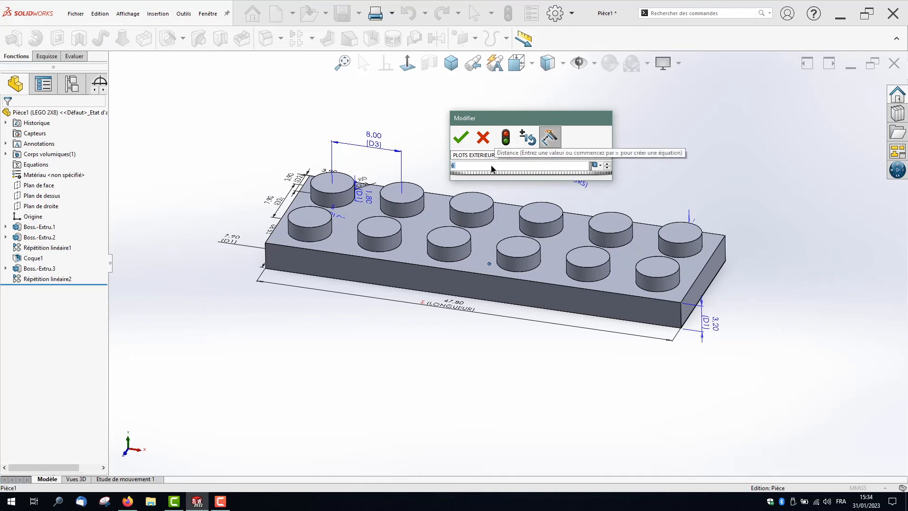
type("8")
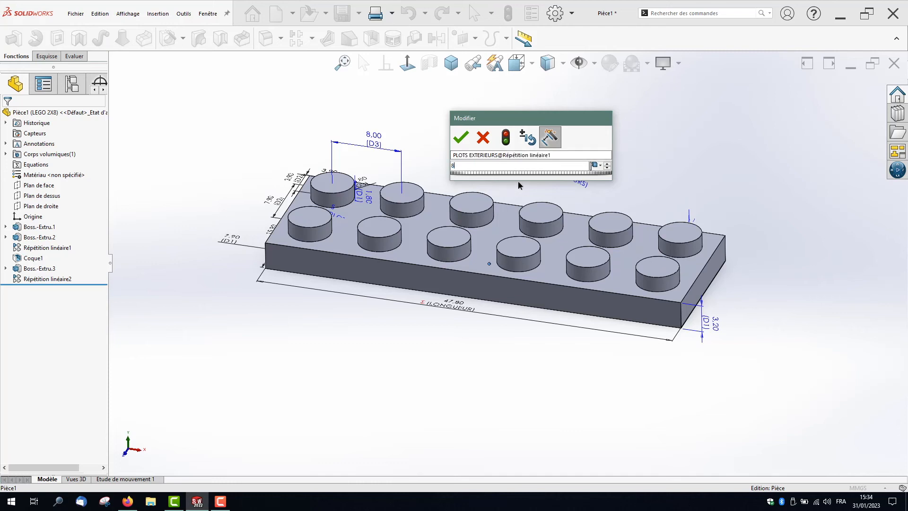
left_click(599, 165)
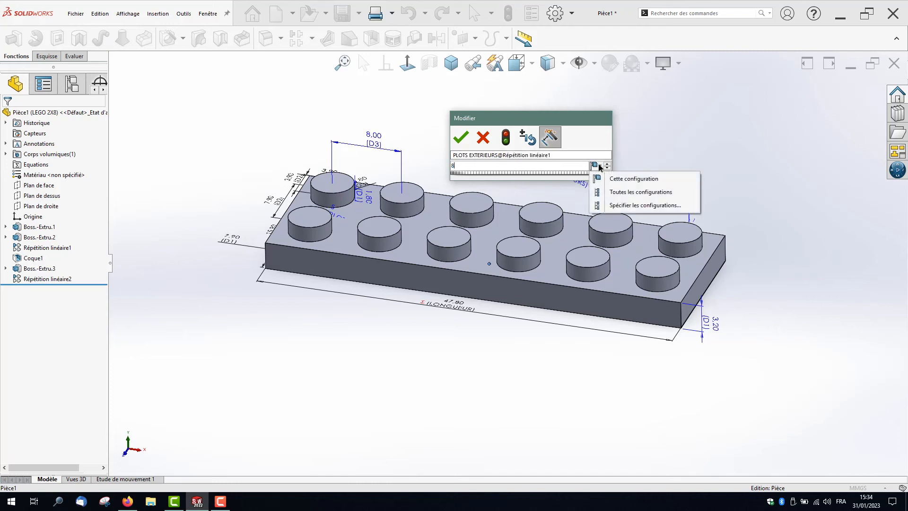
left_click(625, 180)
left_click(461, 137)
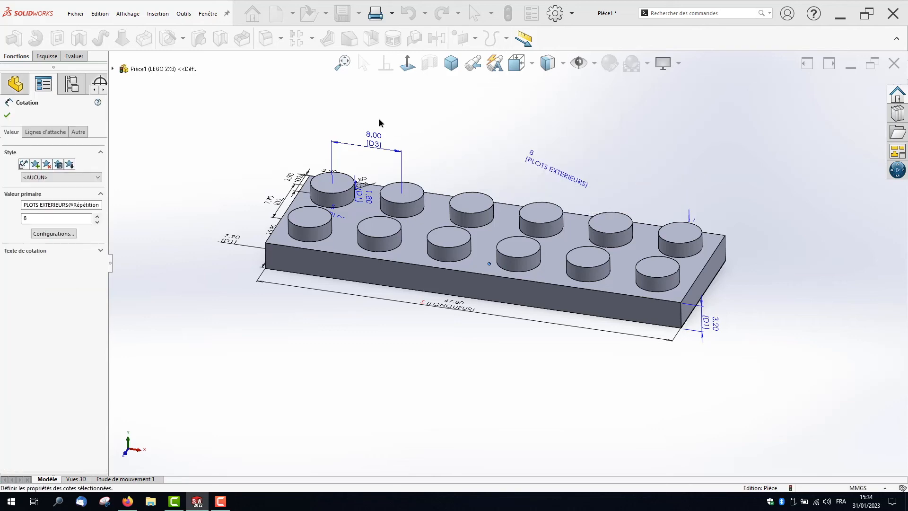
left_click(447, 110)
left_click(509, 15)
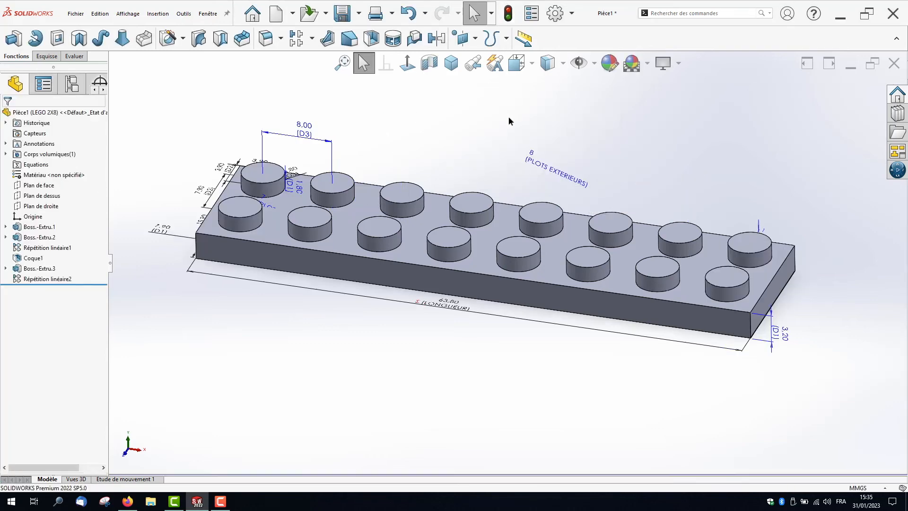
Examine the LEGO 2X8 plate's underside tubes and top studs, and show the part's list of configurations.
middle_click_drag(460, 324, 490, 164)
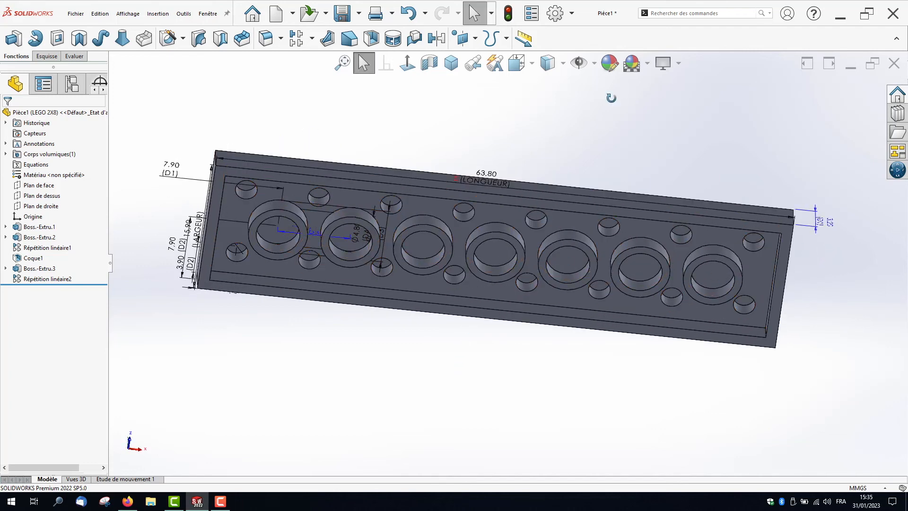
middle_click_drag(610, 97, 540, 342)
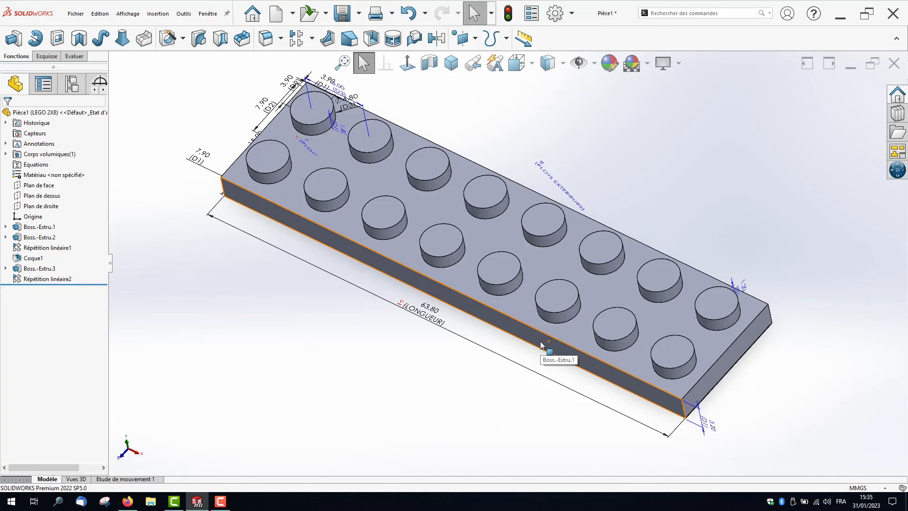
left_click(75, 85)
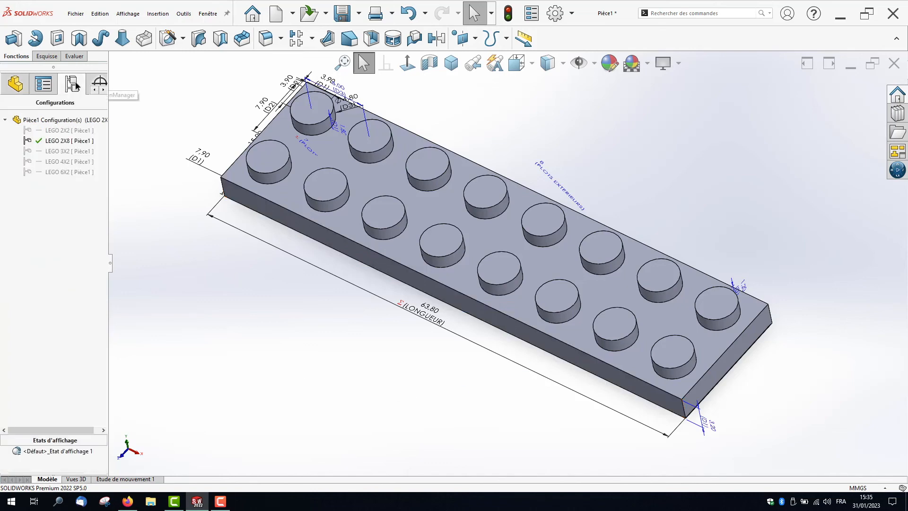
middle_click_drag(240, 315, 468, 346)
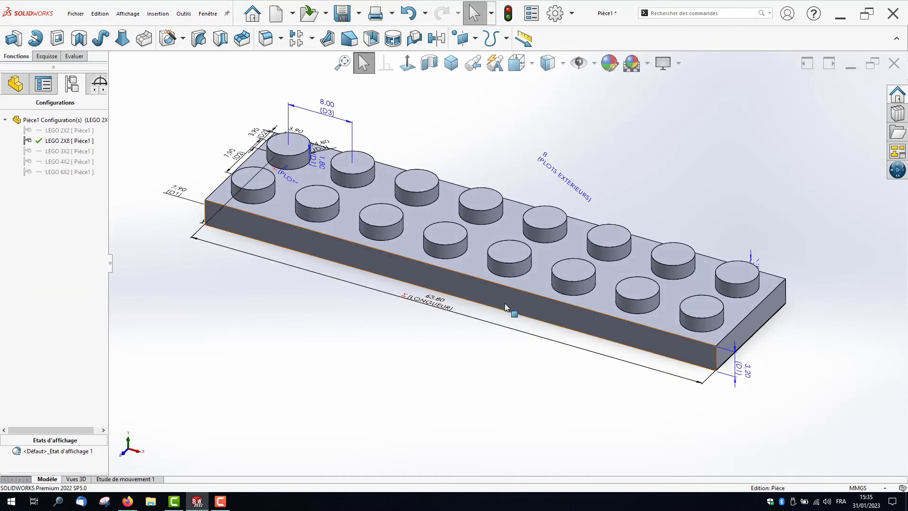